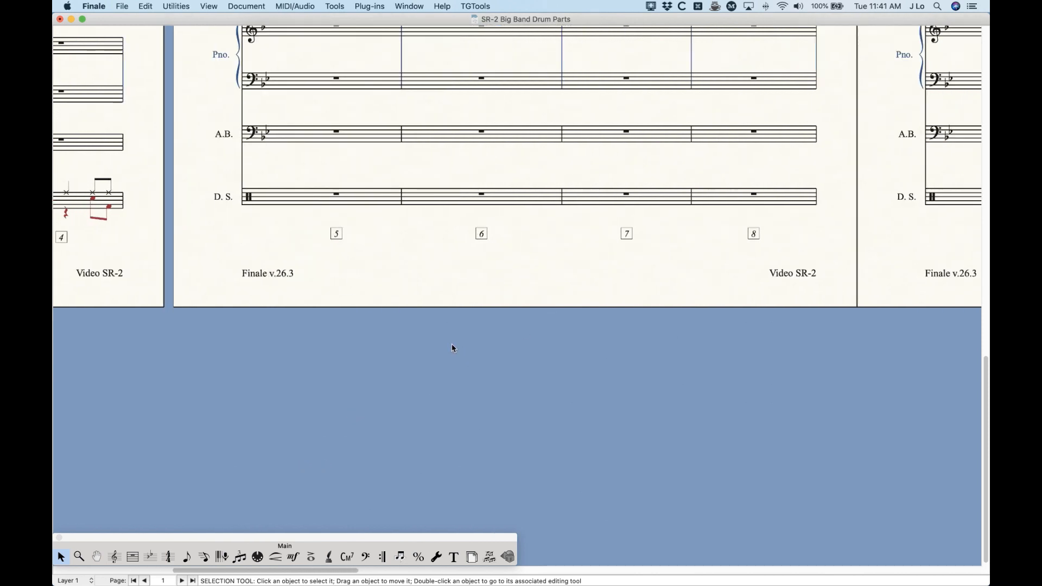
# Open the Drum Set percussion layout of the Drum Set instrument for editing in the ScoreManager.
pyautogui.hscroll(1, 452, 345)
pyautogui.press('super+k')
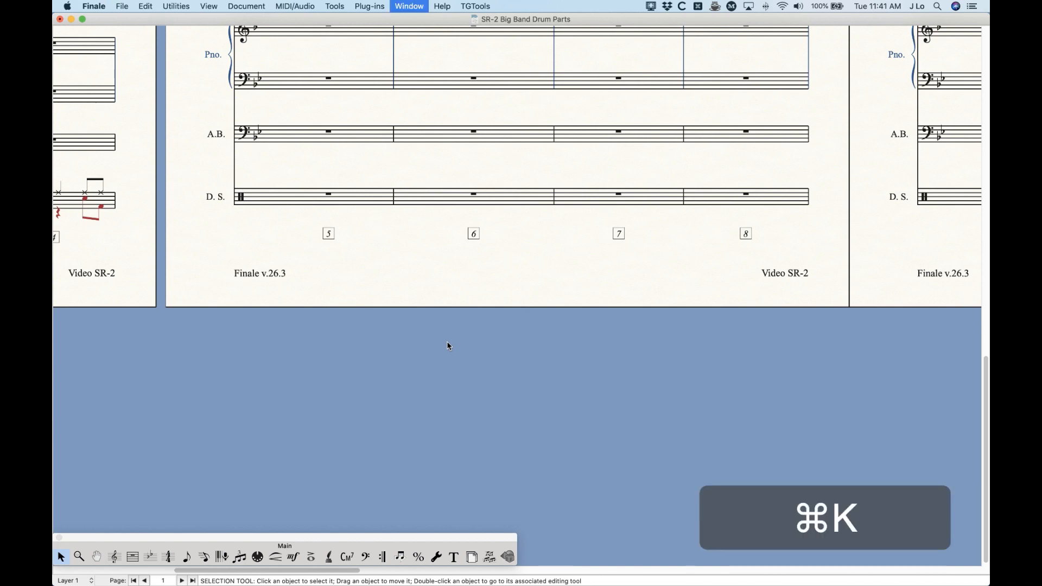
pyautogui.moveTo(422, 91); pyautogui.dragTo(413, 101)
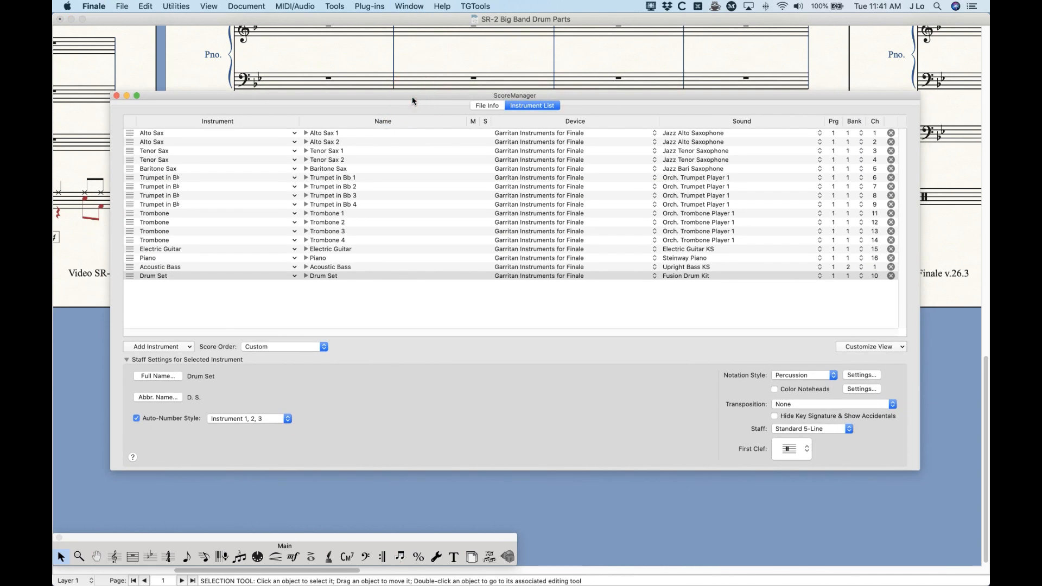
pyautogui.click(152, 275)
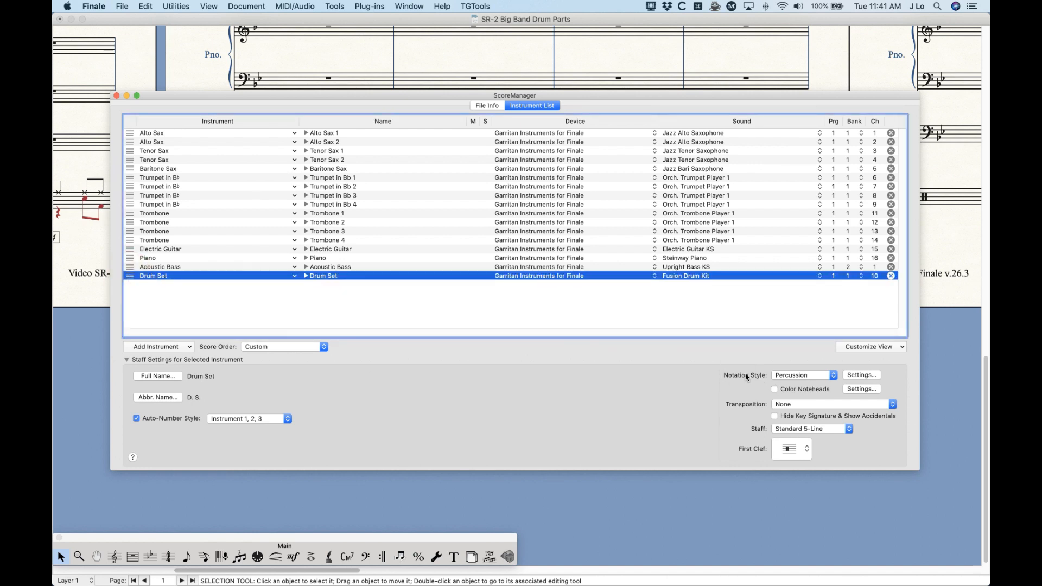
pyautogui.click(861, 376)
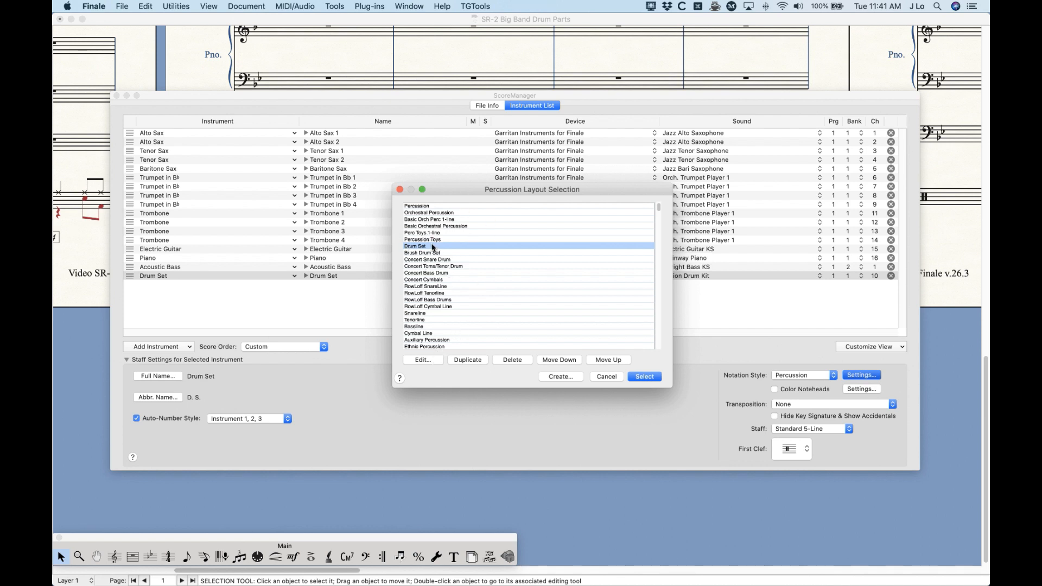
pyautogui.click(426, 360)
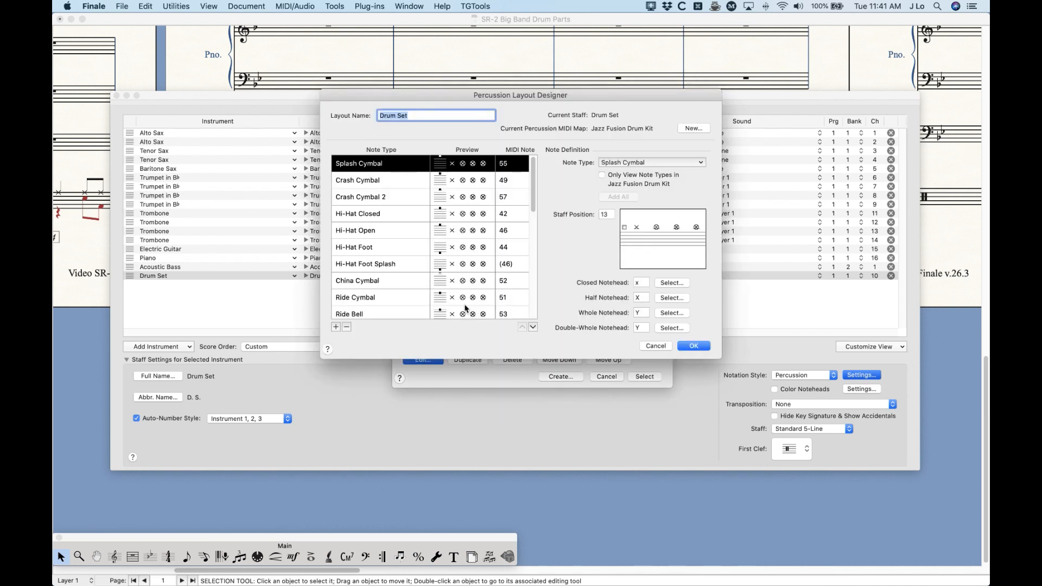
# Set the staff position of the Rhythm Cues note type to 15 in the Drum Set layout.
pyautogui.click(373, 202)
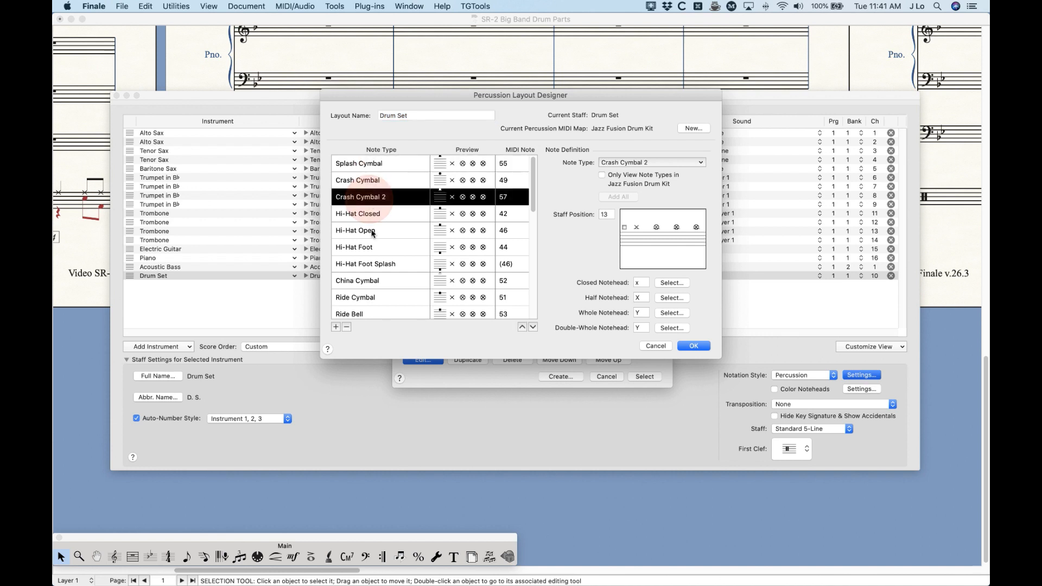
pyautogui.click(367, 249)
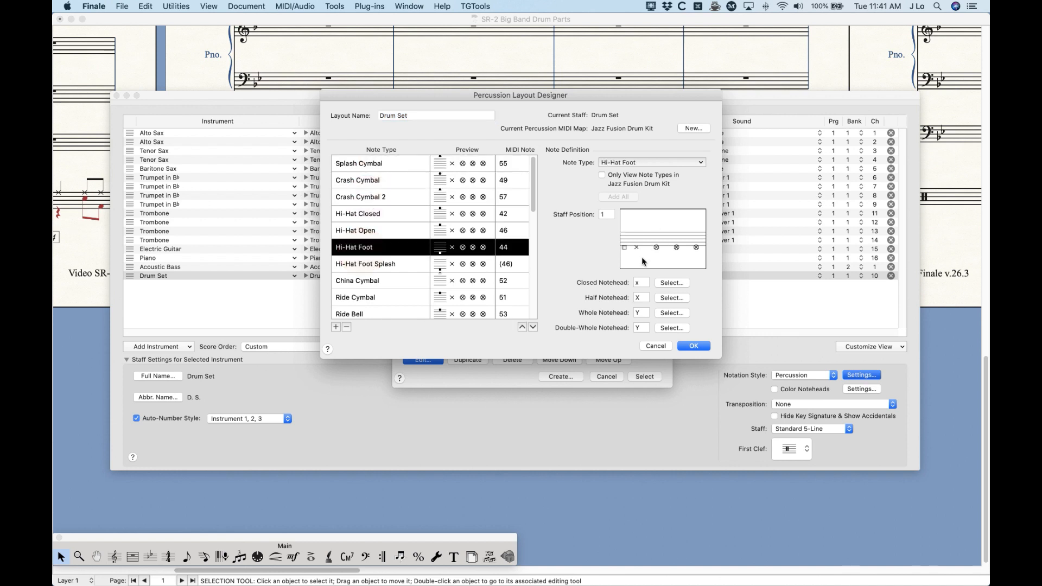
pyautogui.click(373, 233)
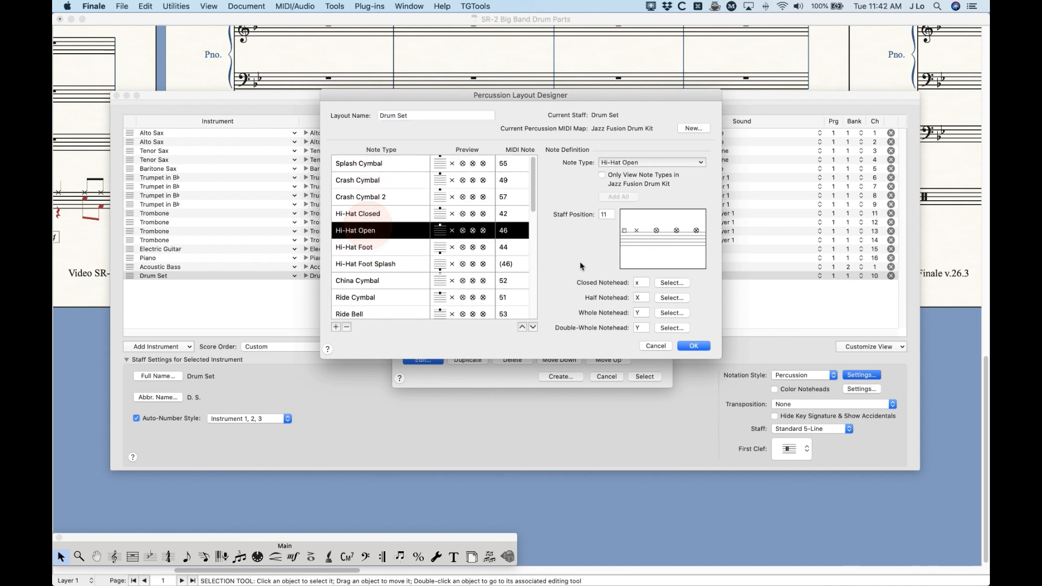
pyautogui.click(418, 250)
pyautogui.scroll(-10, 393, 287)
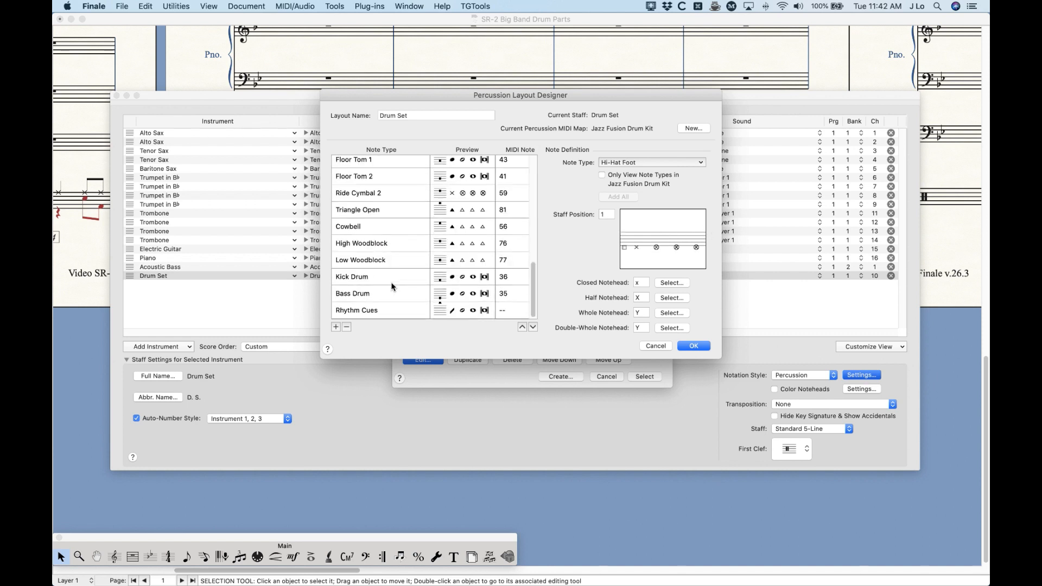
pyautogui.click(371, 311)
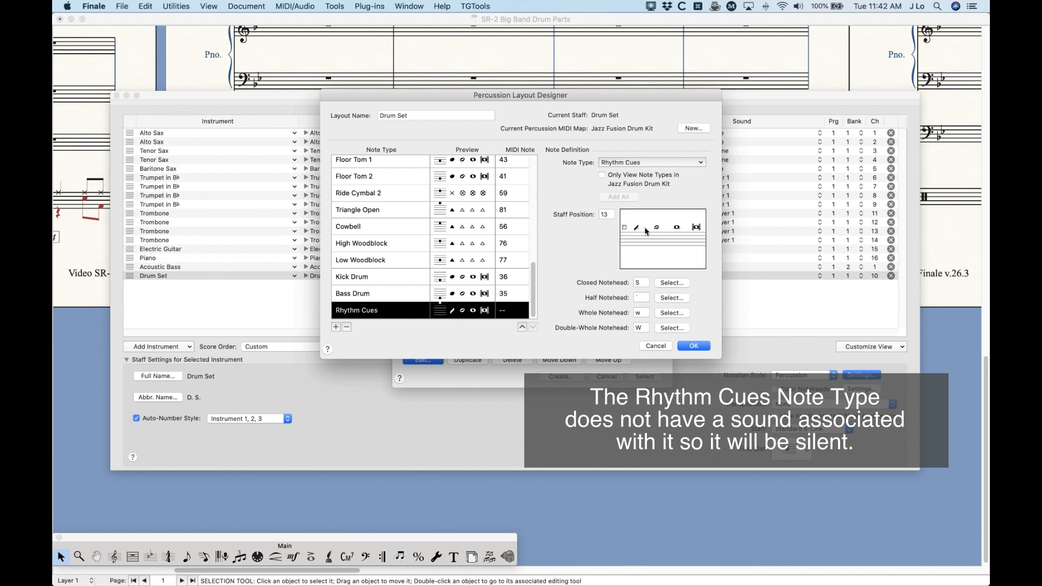
pyautogui.doubleClick(606, 214)
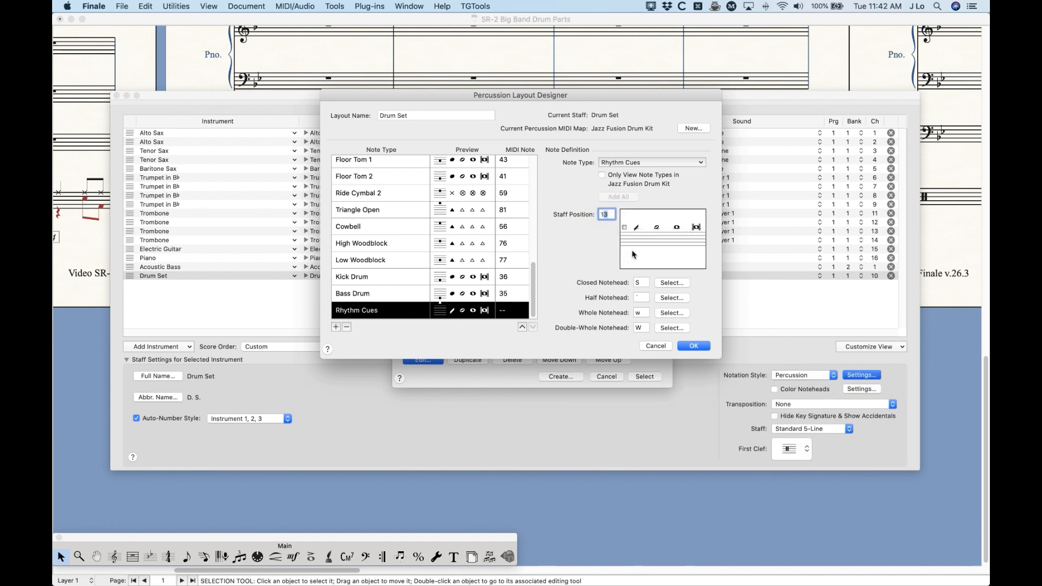
pyautogui.write('15')
pyautogui.click(642, 282)
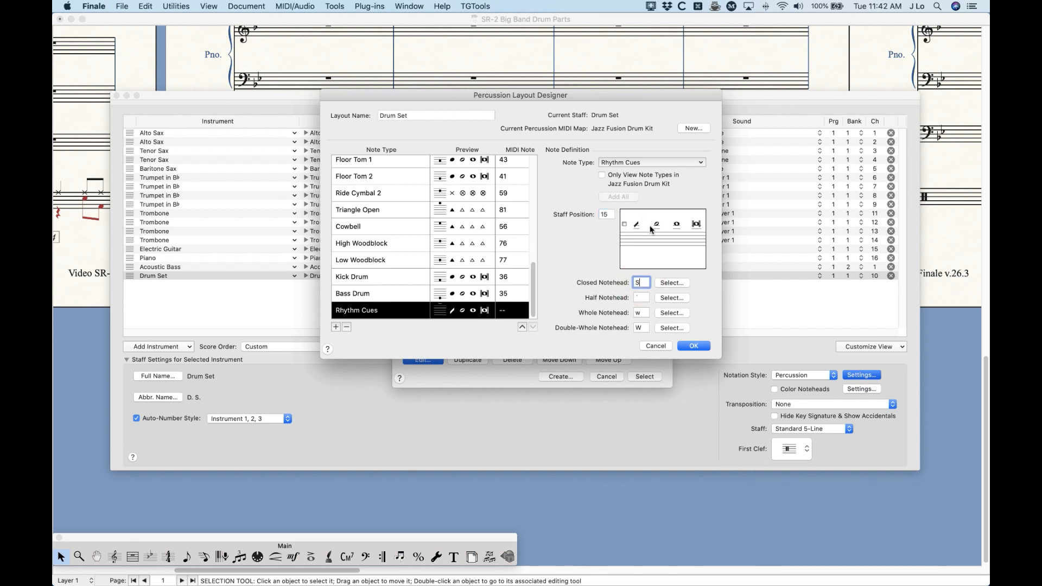
# Save the layout changes, assign the Drum Set layout to the staff, and close the ScoreManager.
pyautogui.click(695, 347)
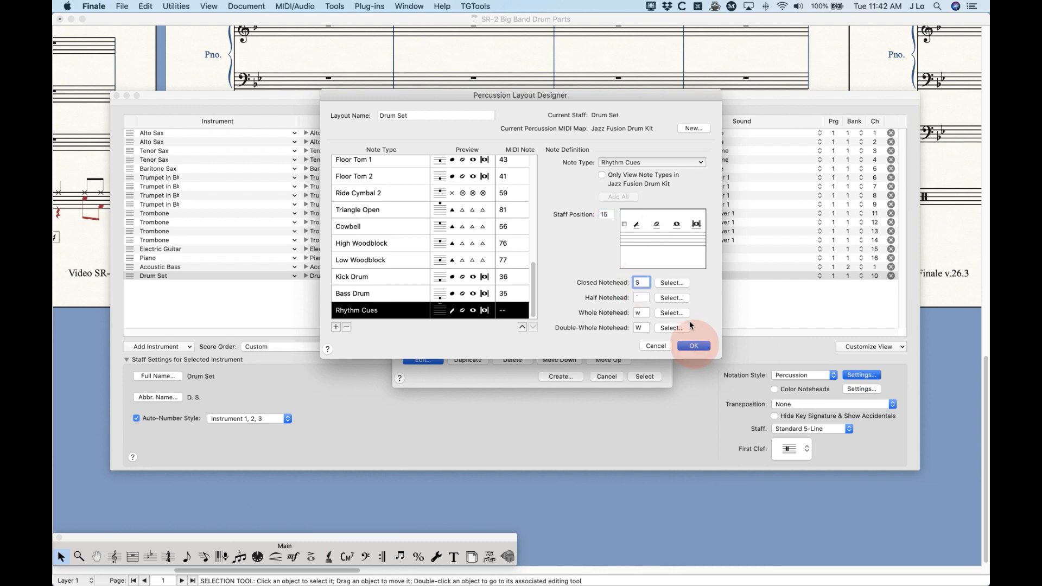
pyautogui.click(651, 376)
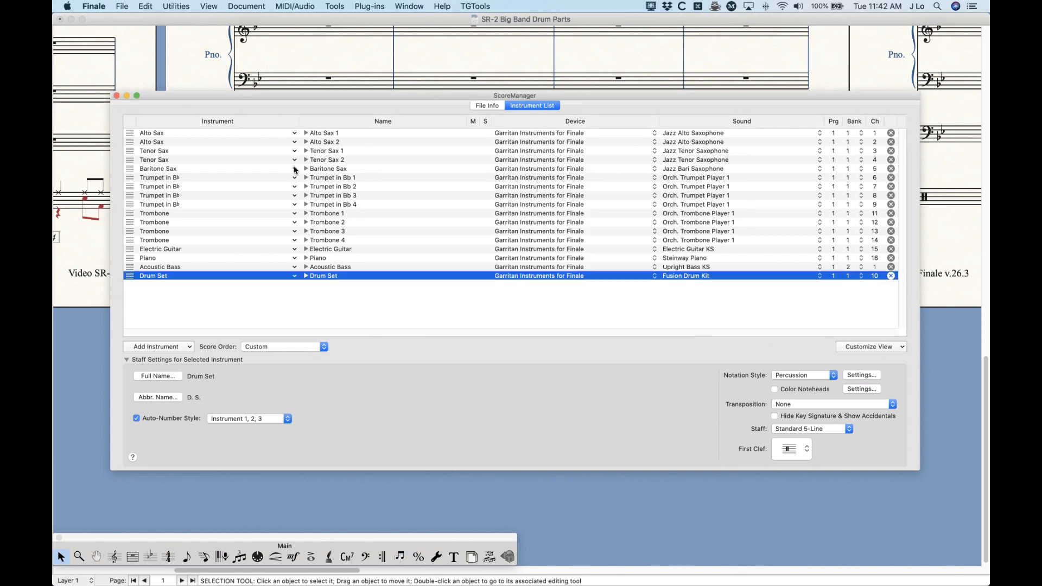
pyautogui.click(116, 95)
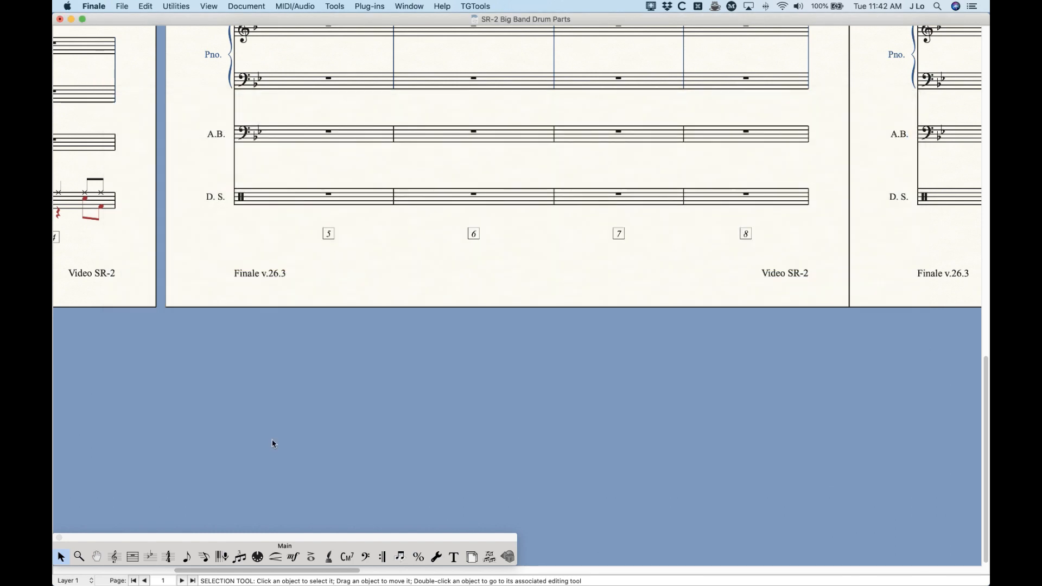
# Enter a quarter note with the Rhythm Cues note type at the start of measure 5 in the drum set staff using Simple Entry.
pyautogui.click(187, 558)
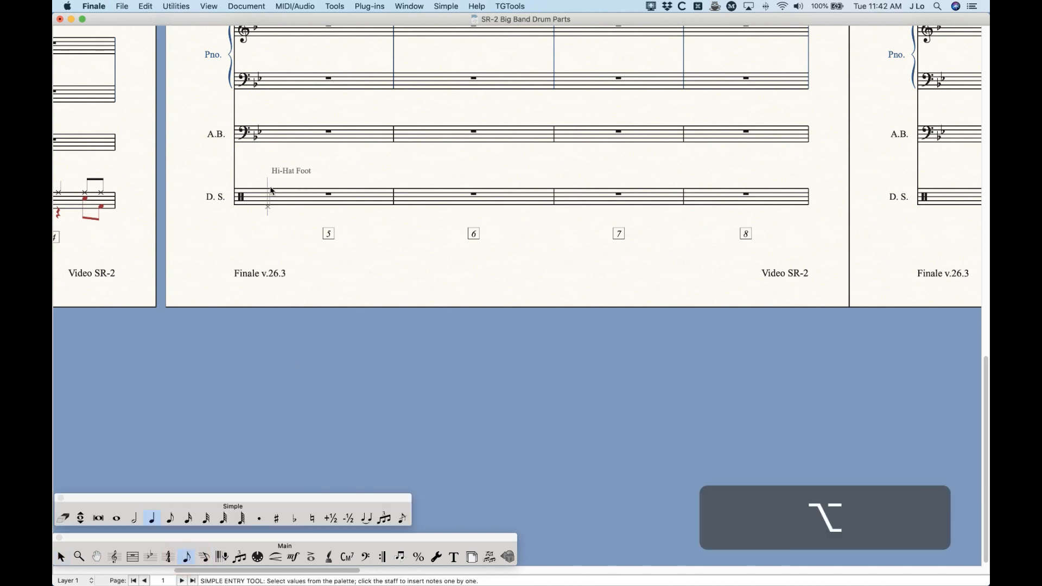
pyautogui.press('Down')
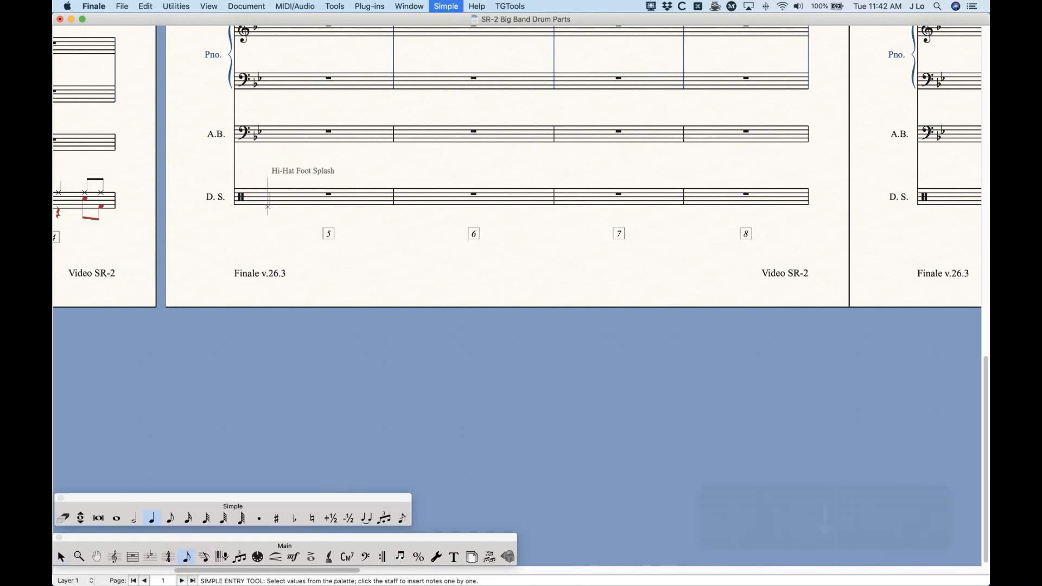
pyautogui.press('Down')
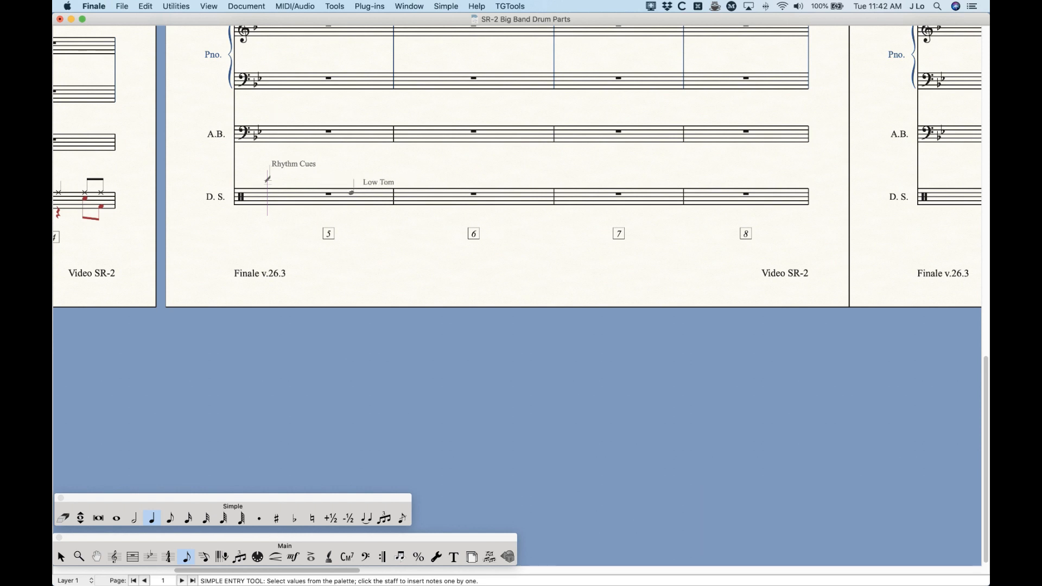
pyautogui.press('d')
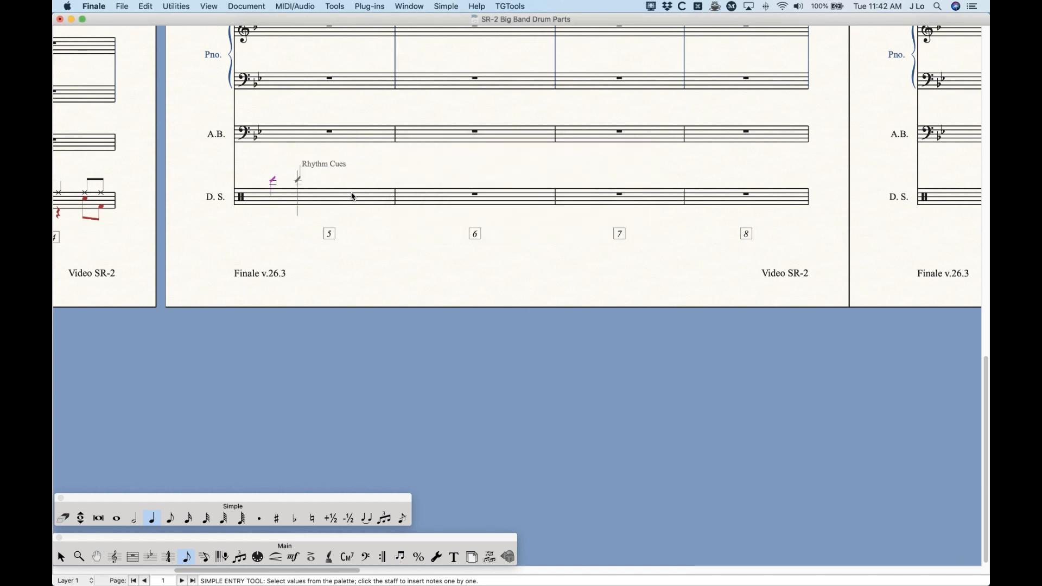
# Complete measure 5 of the drum set staff with two eighth-note rhythm cues, an eighth rest and a dotted quarter-note cue.
pyautogui.press('4')
pyautogui.press('d')
pyautogui.press('d')
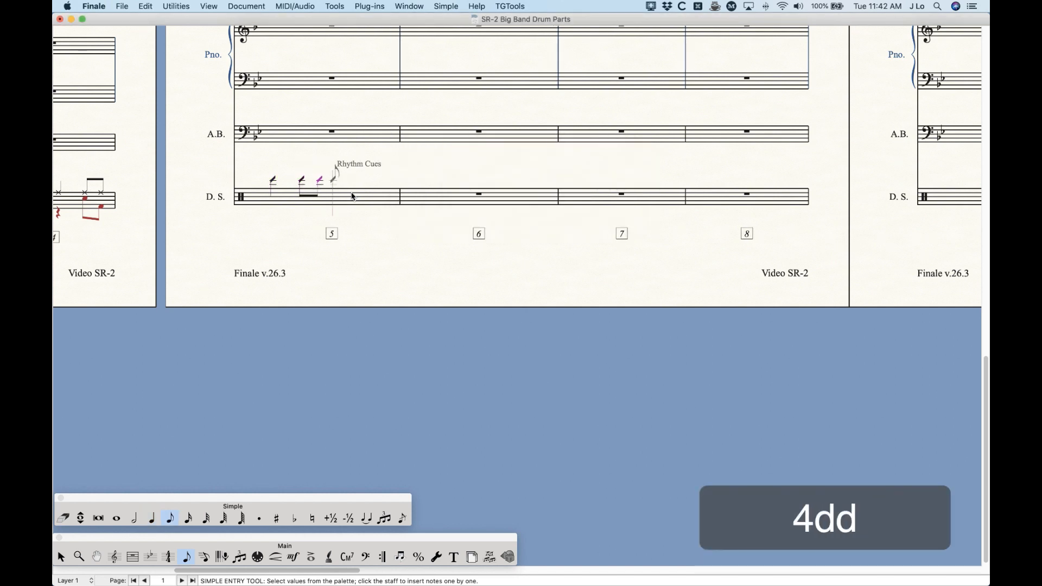
pyautogui.press('Tab')
pyautogui.press('5')
pyautogui.press('d')
pyautogui.press('.')
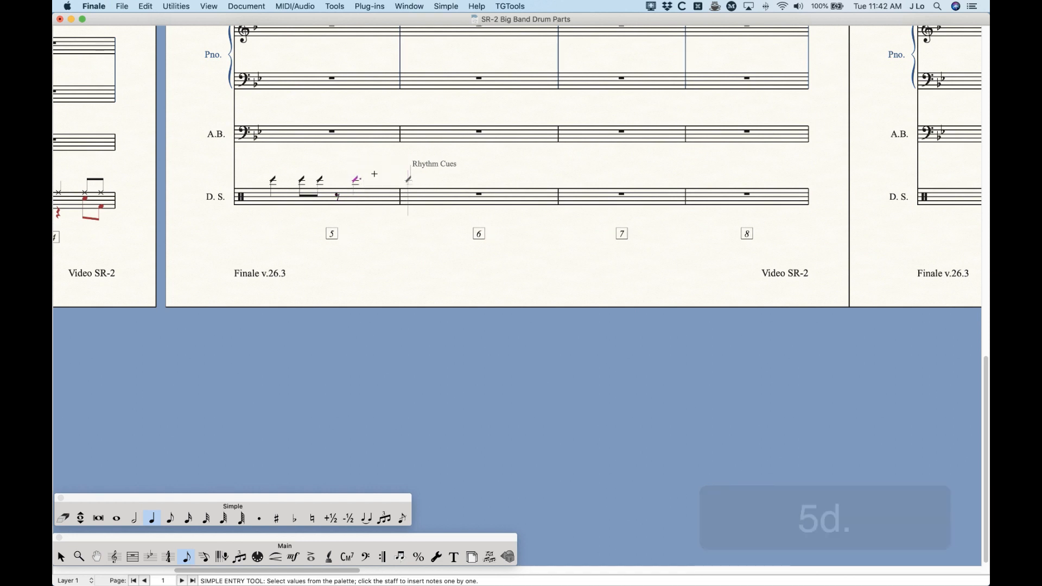
# Leave note entry and clear all notes from measure 5 of the drum set staff.
pyautogui.press('Escape')
pyautogui.click(375, 197)
pyautogui.press('BackSpace')
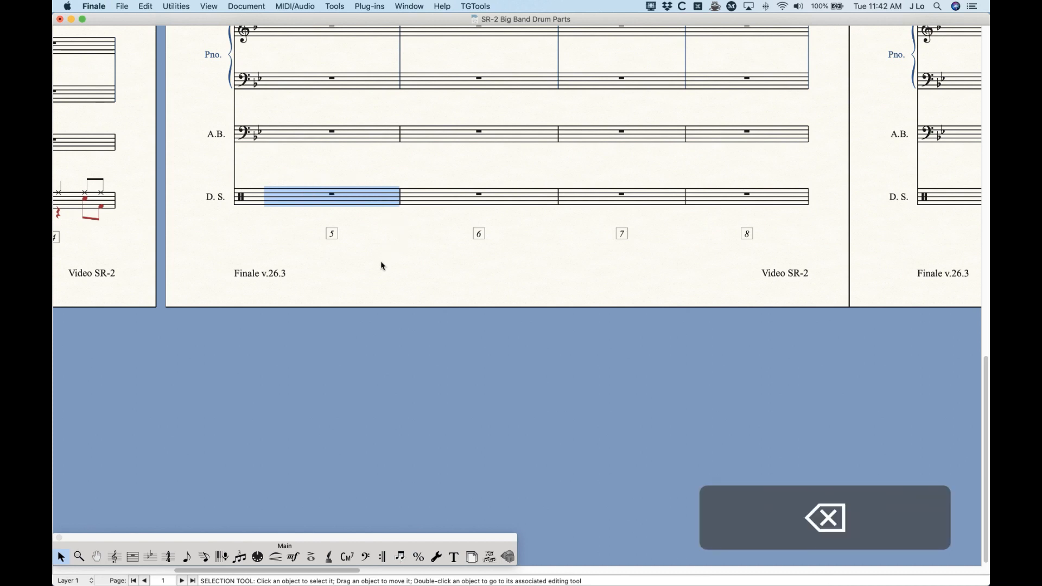
# Copy measures 5 to 8 of the first trumpet part into the same measures of the drum set staff.
pyautogui.scroll(10, 382, 266)
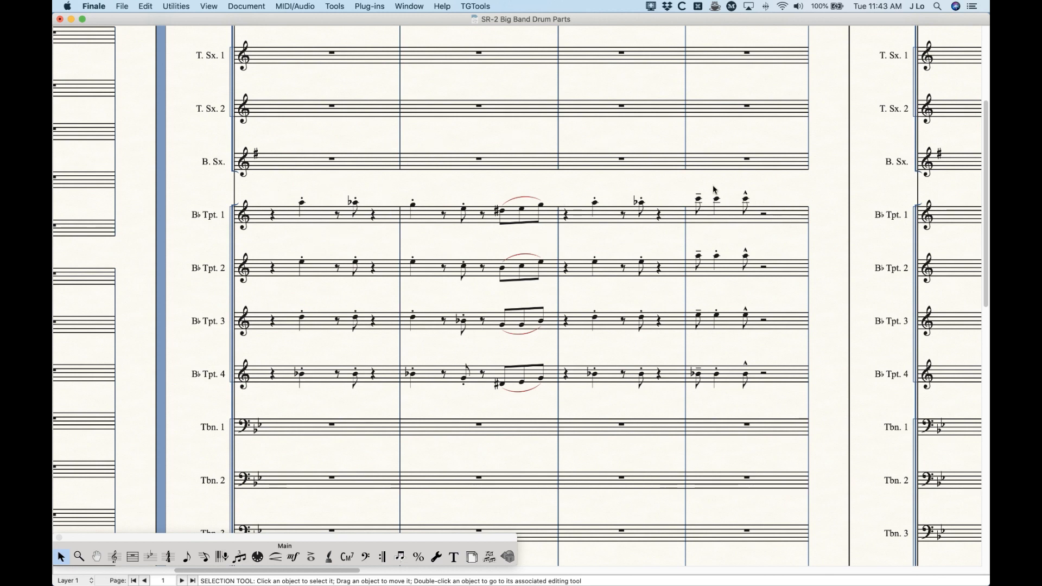
pyautogui.click(324, 220)
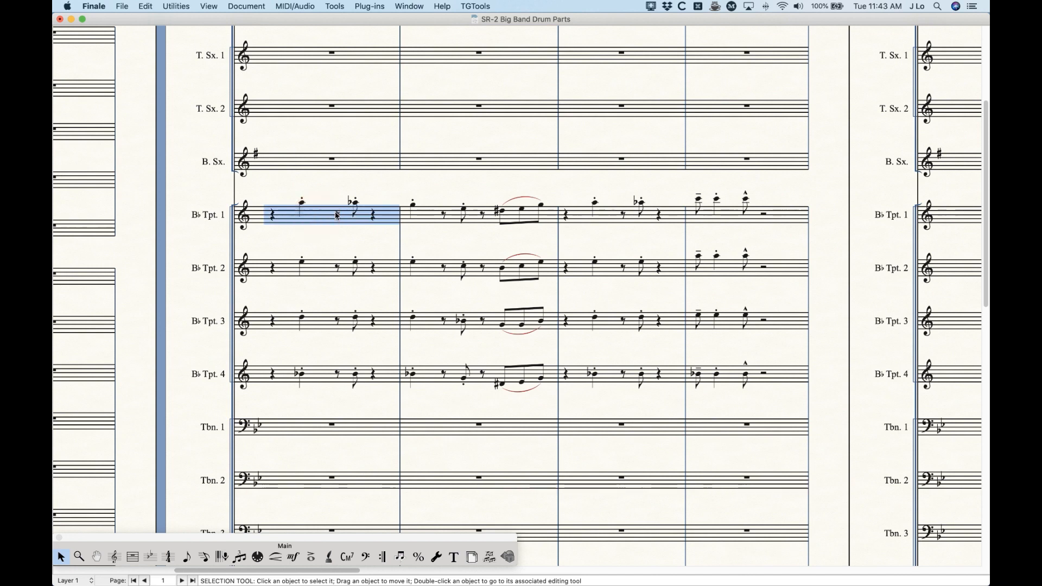
pyautogui.keyDown('shift'); pyautogui.click(745, 216); pyautogui.keyUp('shift')
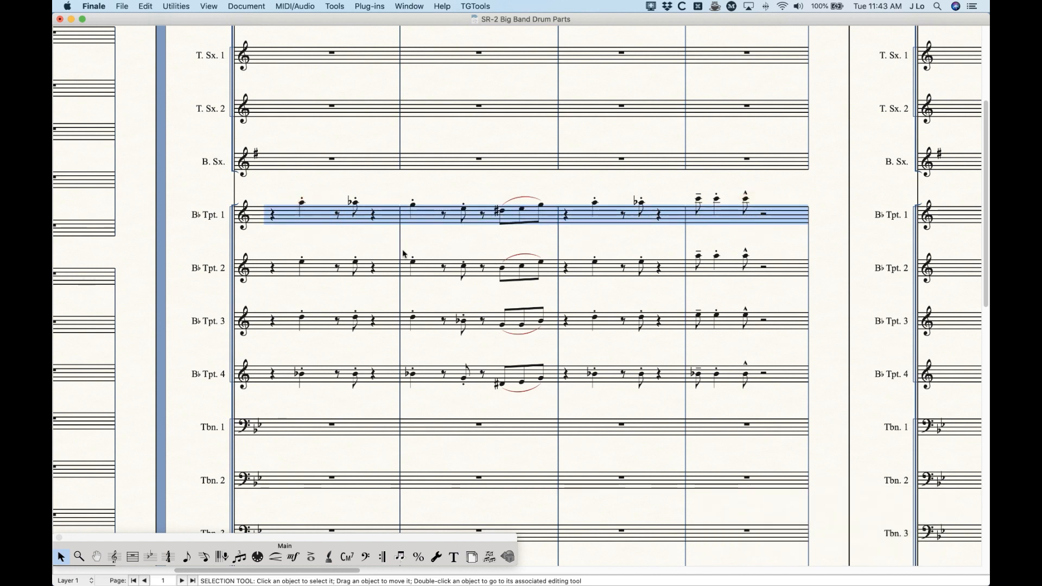
pyautogui.press('super+c')
pyautogui.scroll(-10, 392, 256)
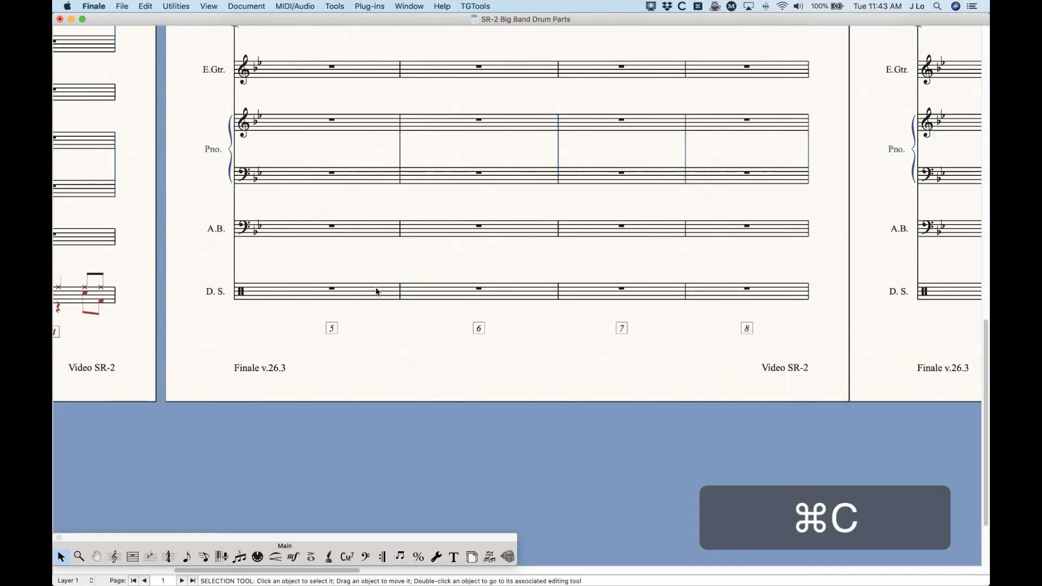
pyautogui.click(380, 291)
pyautogui.keyDown('shift'); pyautogui.click(736, 291); pyautogui.keyUp('shift')
pyautogui.press('super+v')
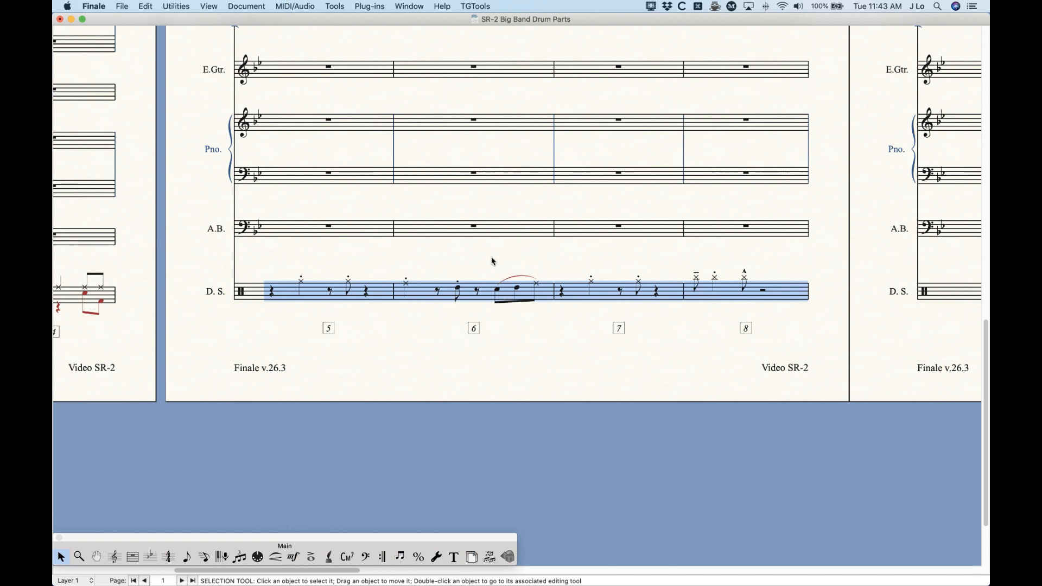
pyautogui.click(414, 259)
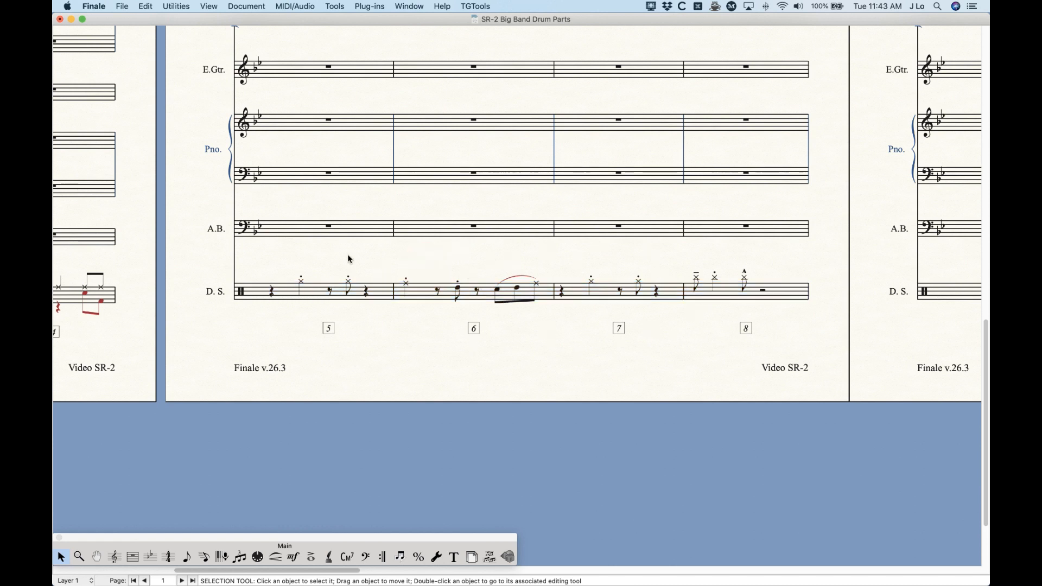
# Open Transpose Percussion Notes for measures 5 to 8 of the drum set staff.
pyautogui.click(381, 293)
pyautogui.keyDown('shift'); pyautogui.click(746, 288); pyautogui.keyUp('shift')
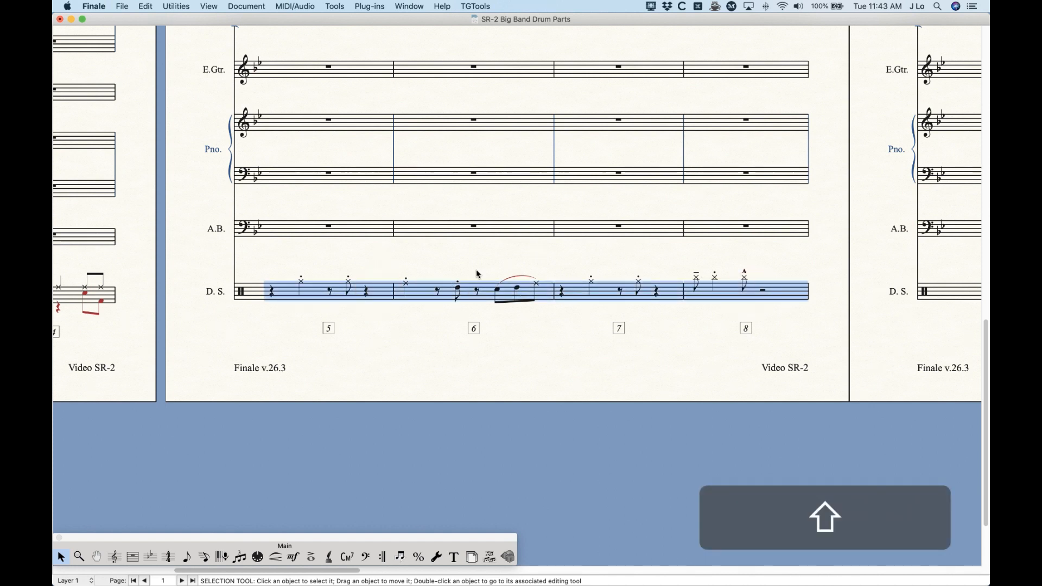
pyautogui.click(176, 6)
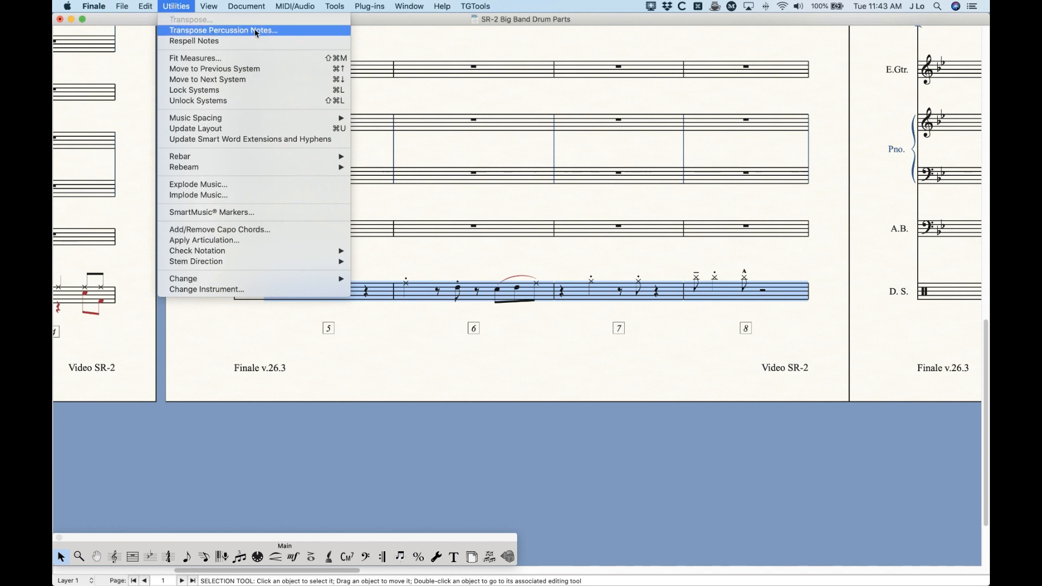
pyautogui.click(187, 30)
pyautogui.moveTo(512, 111); pyautogui.dragTo(443, 118)
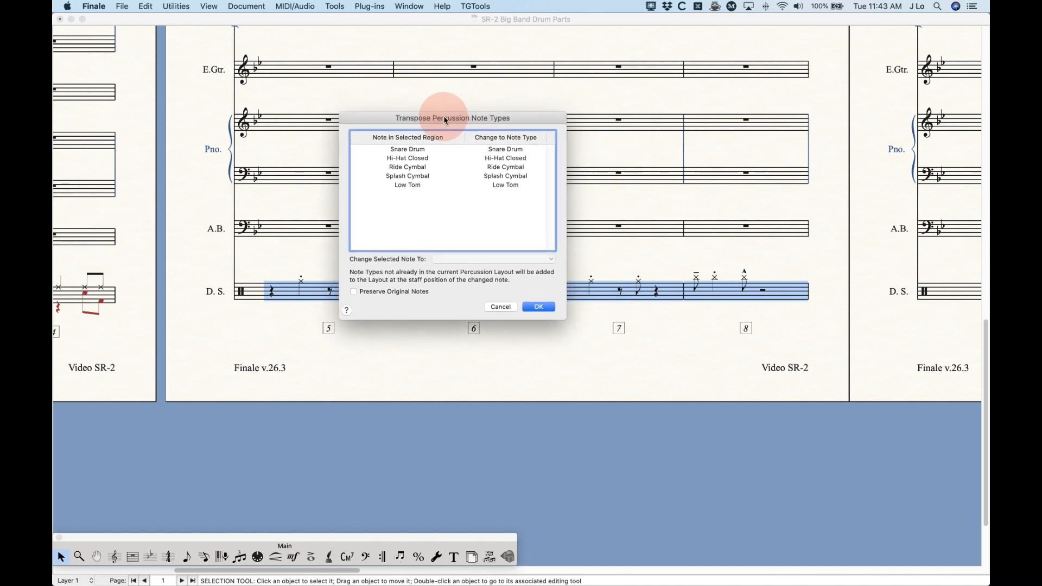
# Map the Snare Drum notes in the selected region to the Rhythm Cues note type.
pyautogui.click(413, 151)
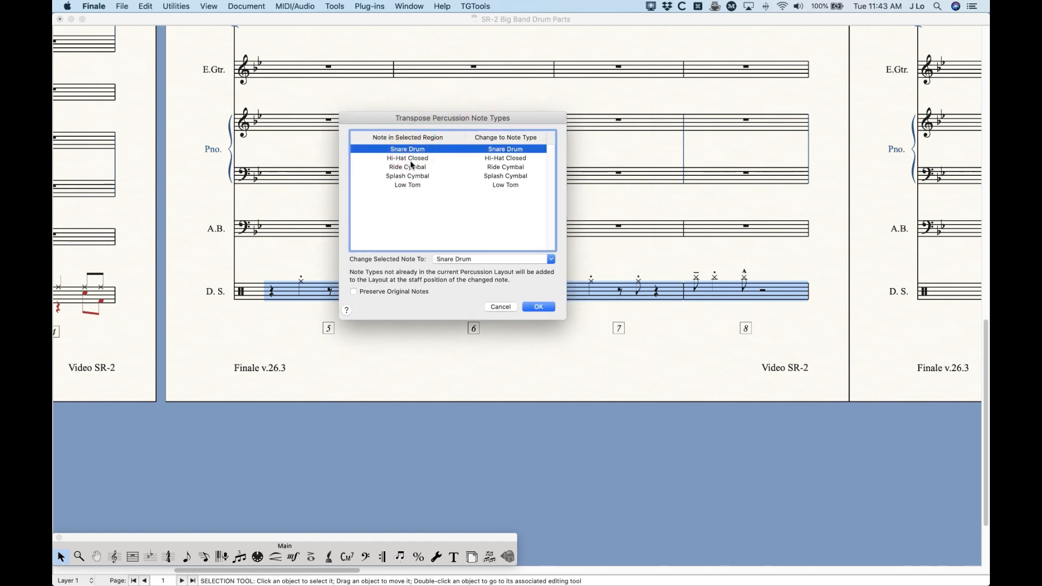
pyautogui.click(410, 159)
pyautogui.click(414, 168)
pyautogui.click(419, 149)
pyautogui.click(486, 259)
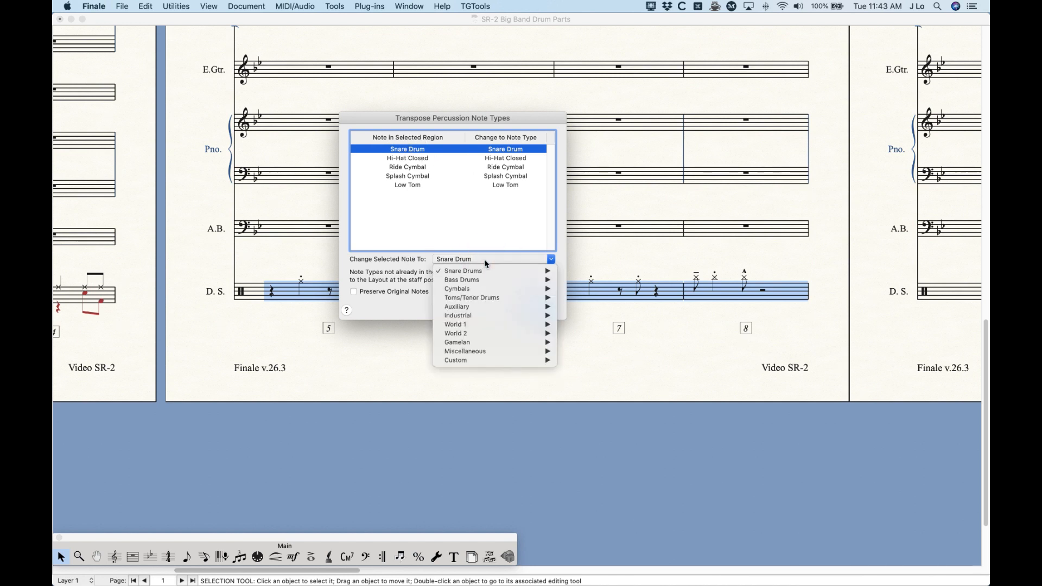
pyautogui.moveTo(471, 353)
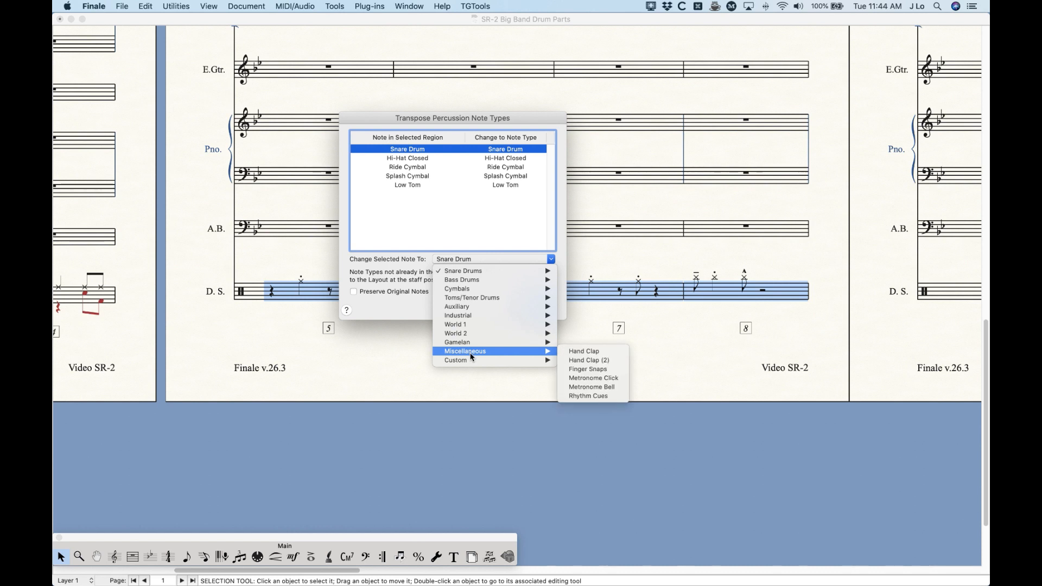
pyautogui.click(580, 397)
# Map the Hi-Hat Closed and Ride Cymbal notes in the selected region to the Rhythm Cues note type.
pyautogui.click(404, 158)
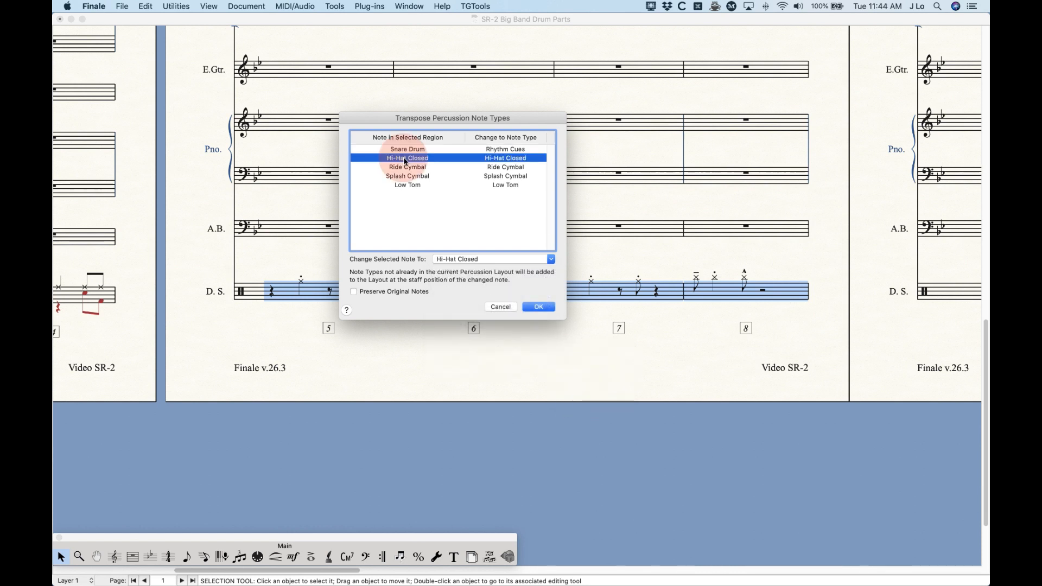
pyautogui.click(477, 257)
pyautogui.moveTo(467, 351)
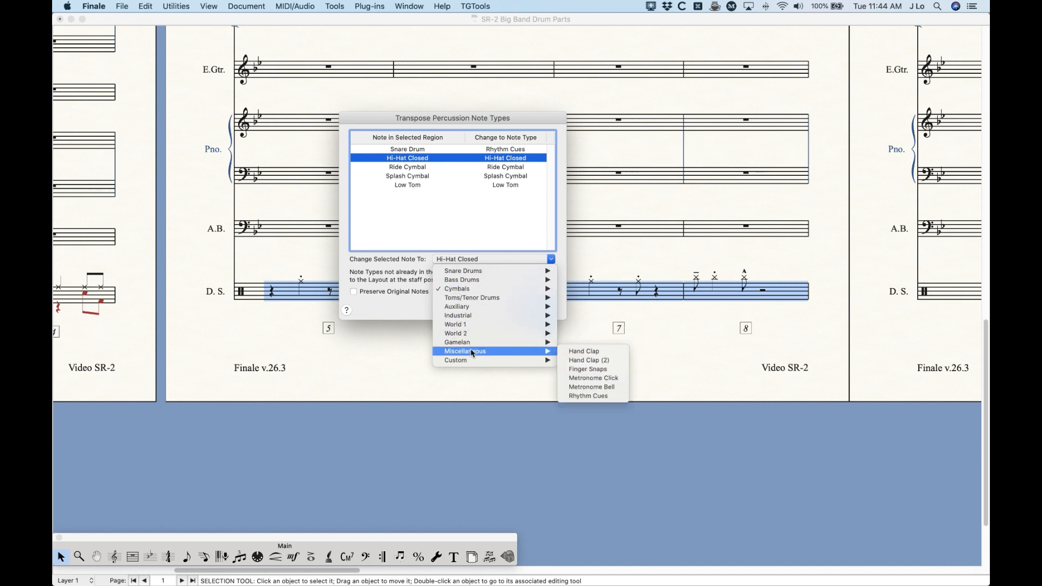
pyautogui.click(591, 395)
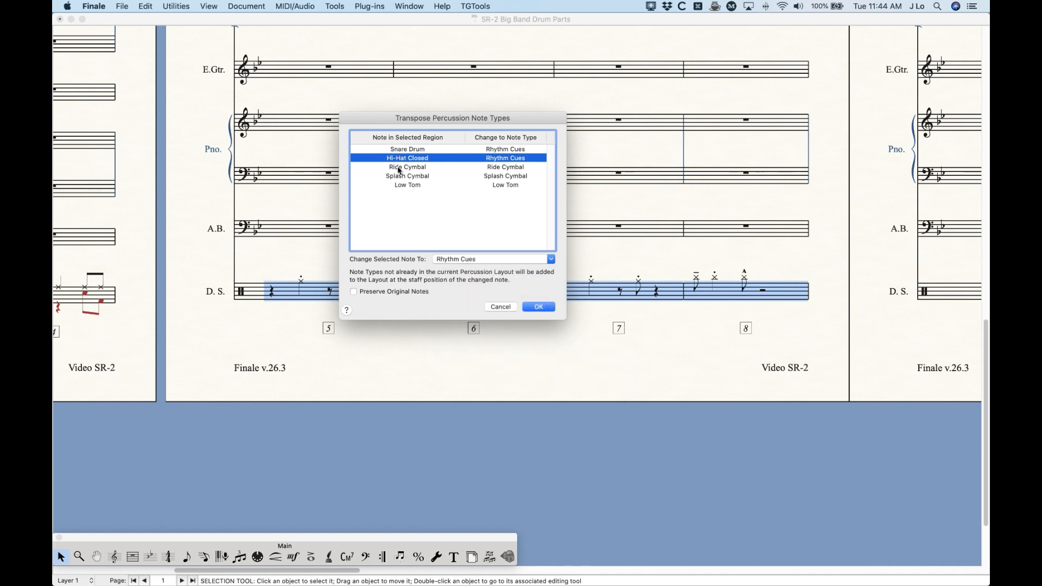
pyautogui.click(400, 167)
pyautogui.click(475, 261)
pyautogui.moveTo(481, 351)
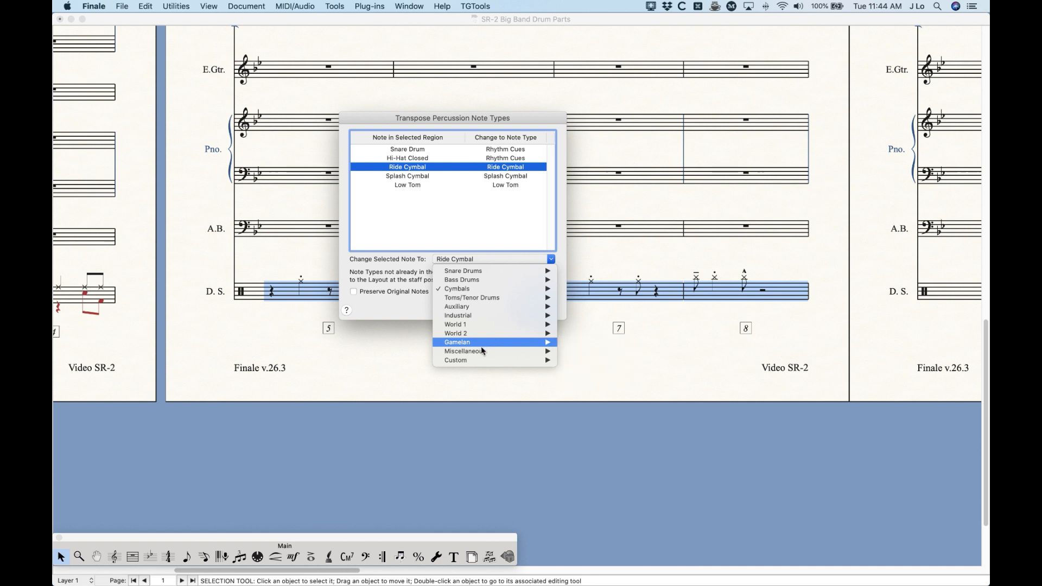
pyautogui.click(586, 396)
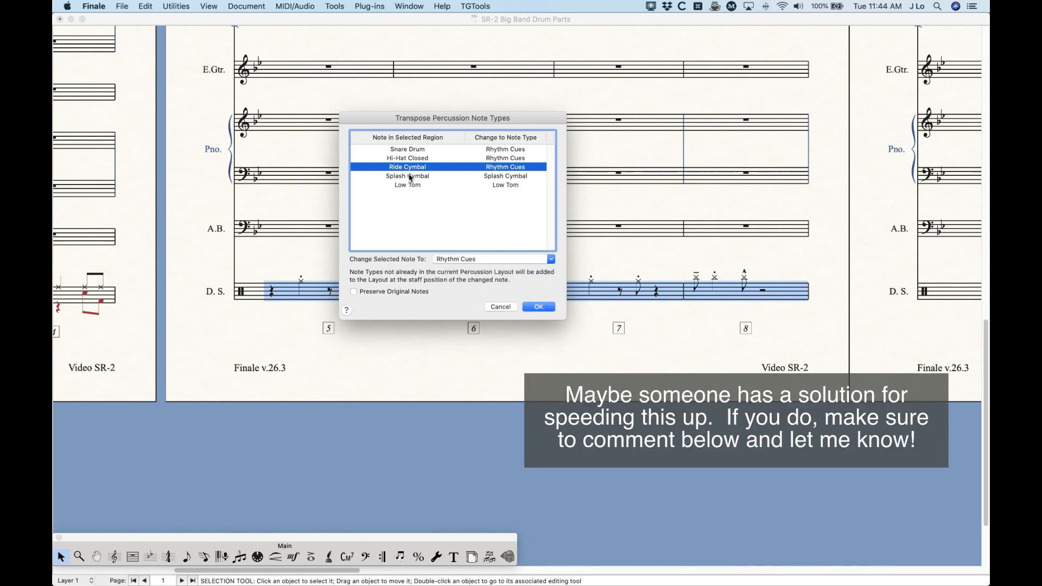
# Map the Splash Cymbal and Low Tom notes to Rhythm Cues and apply the note type changes.
pyautogui.click(404, 176)
pyautogui.click(468, 265)
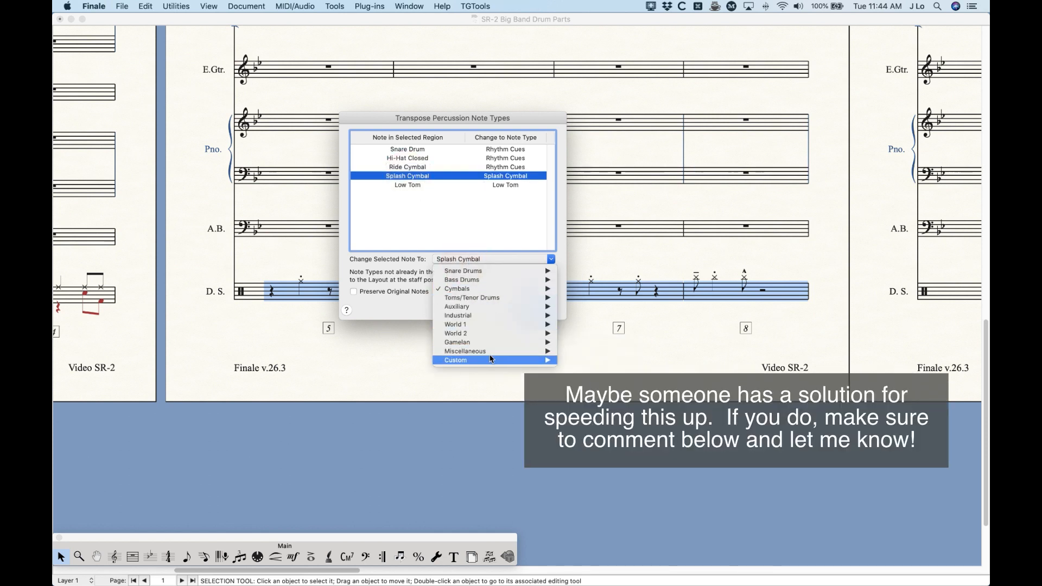
pyautogui.moveTo(481, 351)
pyautogui.click(586, 396)
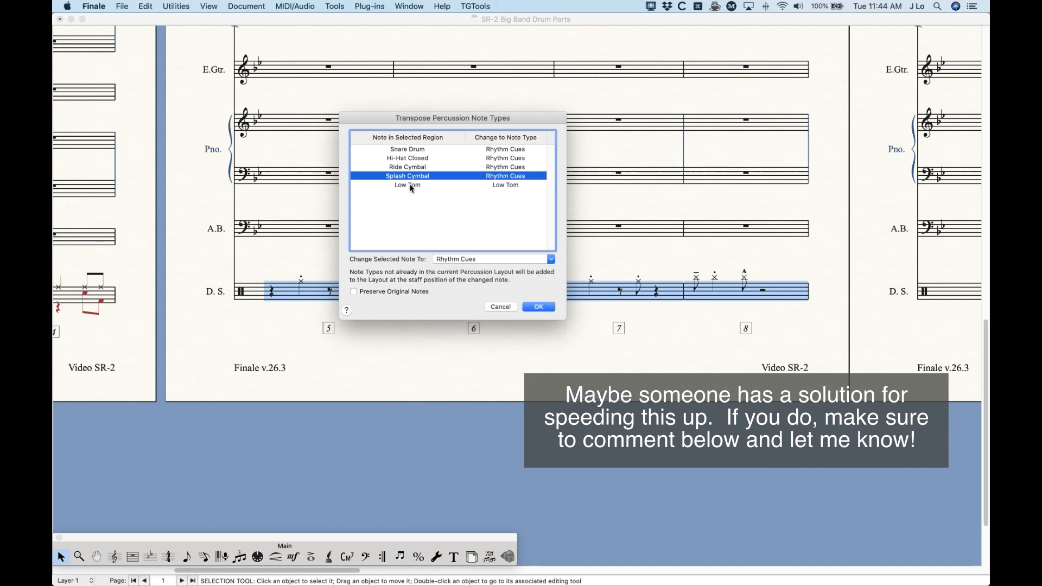
pyautogui.click(407, 185)
pyautogui.click(468, 259)
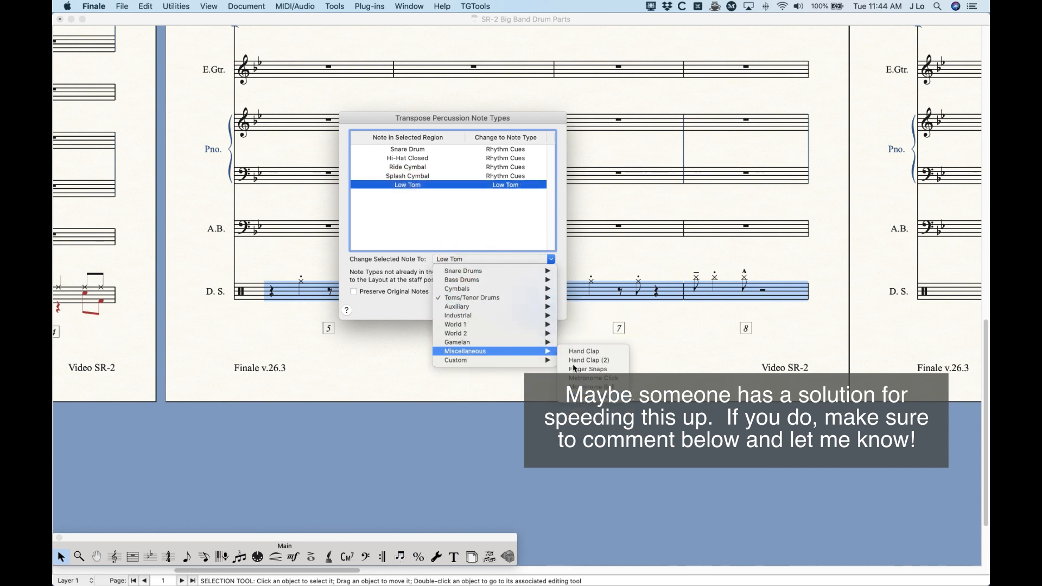
pyautogui.click(587, 395)
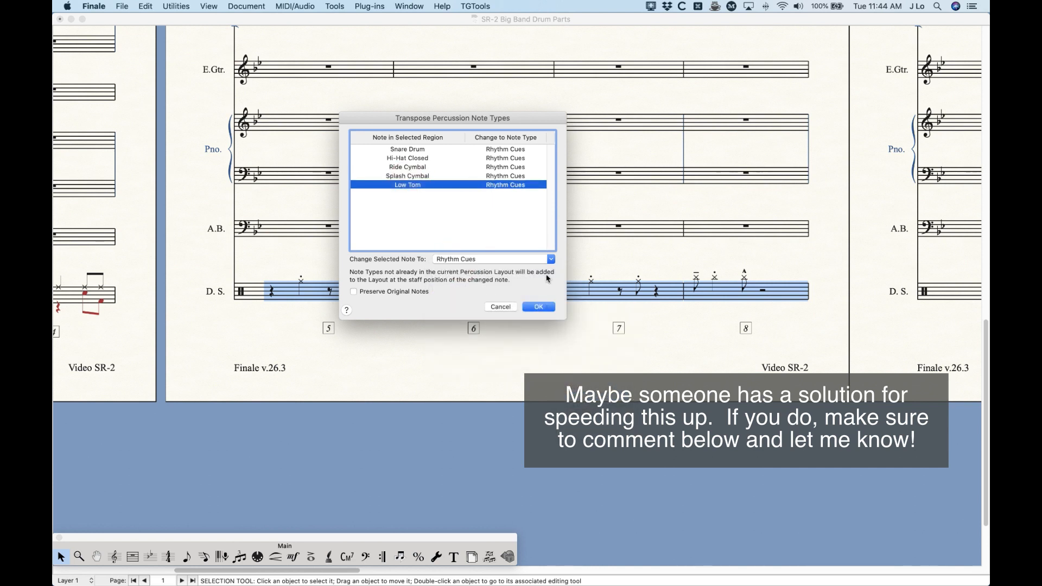
pyautogui.click(537, 307)
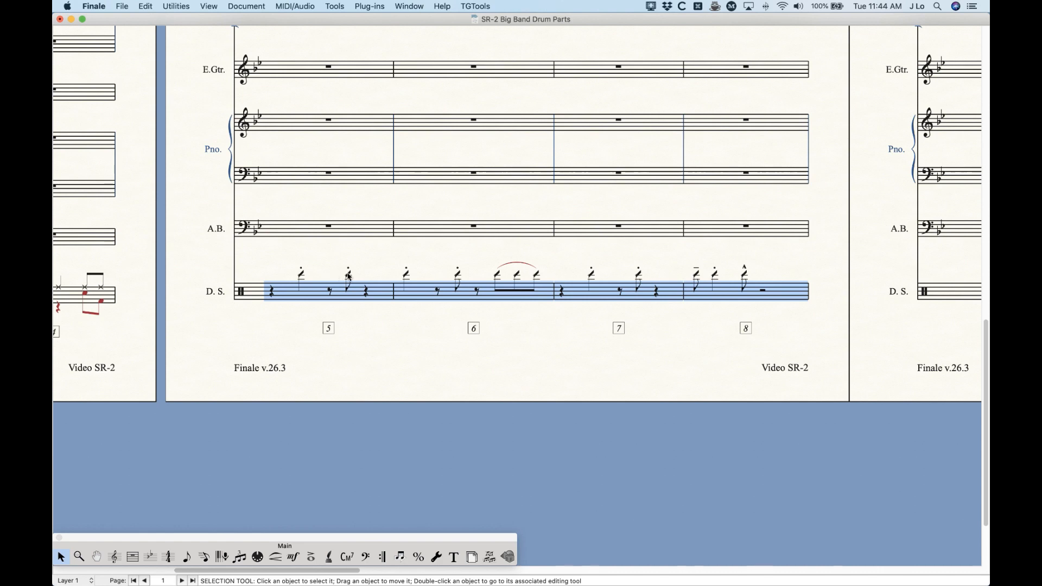
# Clear measures 5 to 8 of the drum set staff, and copy the first trumpet's measures 5 to 8 into the Trombone 1 staff.
pyautogui.press('BackSpace')
pyautogui.scroll(10, 384, 343)
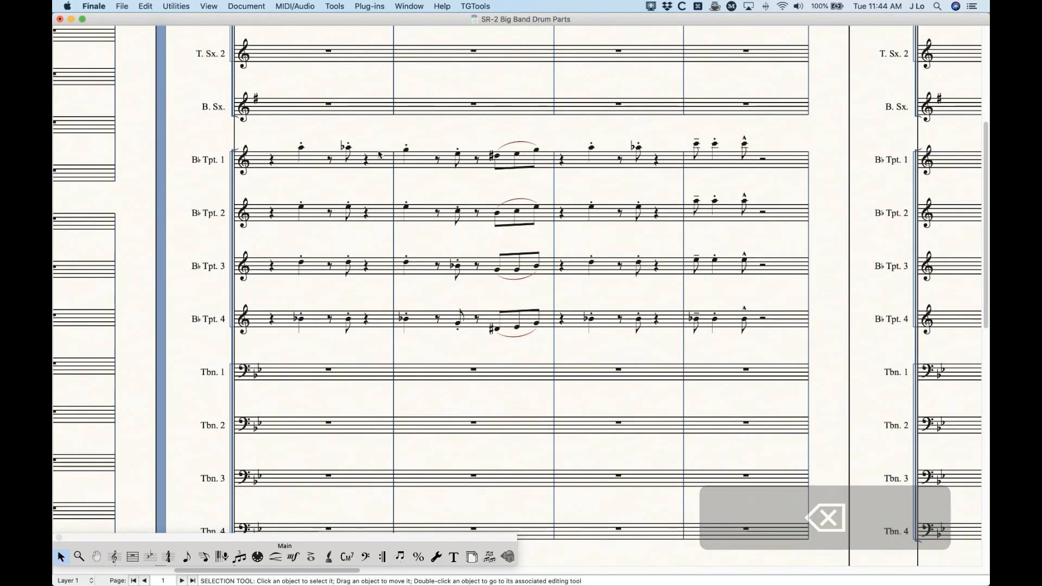
pyautogui.click(315, 161)
pyautogui.keyDown('shift'); pyautogui.click(781, 159); pyautogui.keyUp('shift')
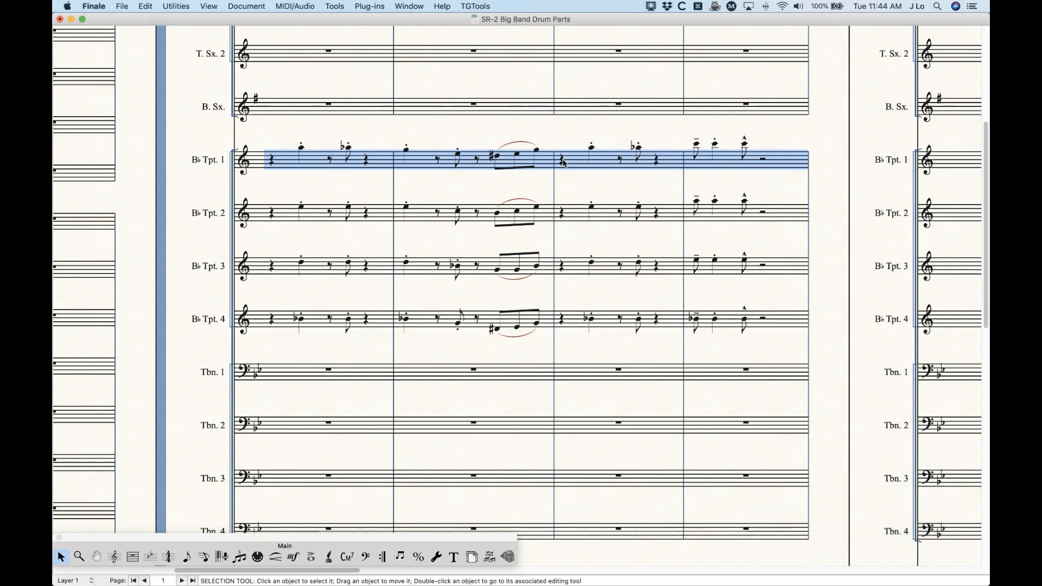
pyautogui.press('cmd+c')
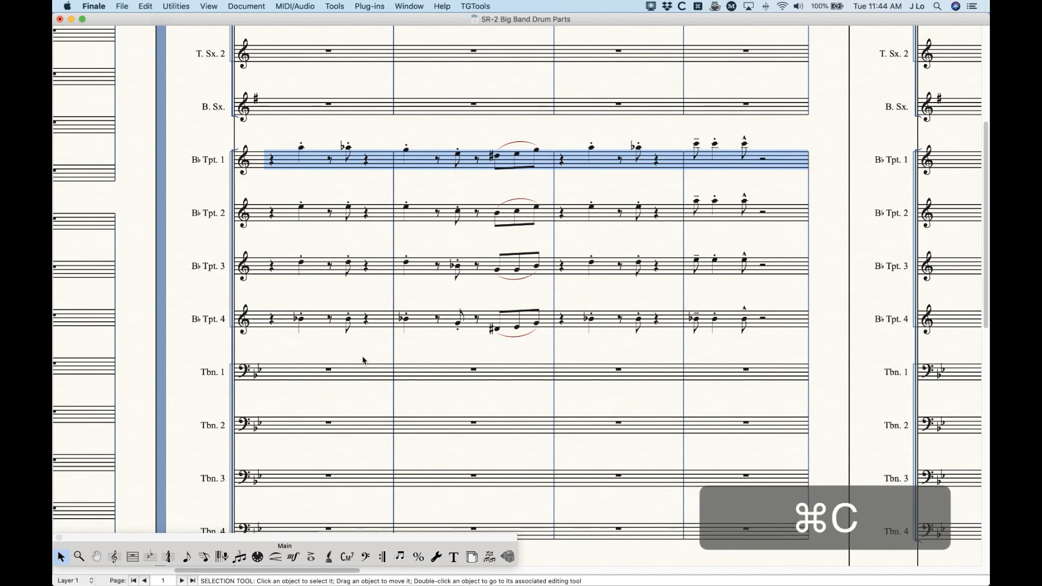
pyautogui.click(349, 372)
pyautogui.keyDown('shift'); pyautogui.click(732, 372); pyautogui.keyUp('shift')
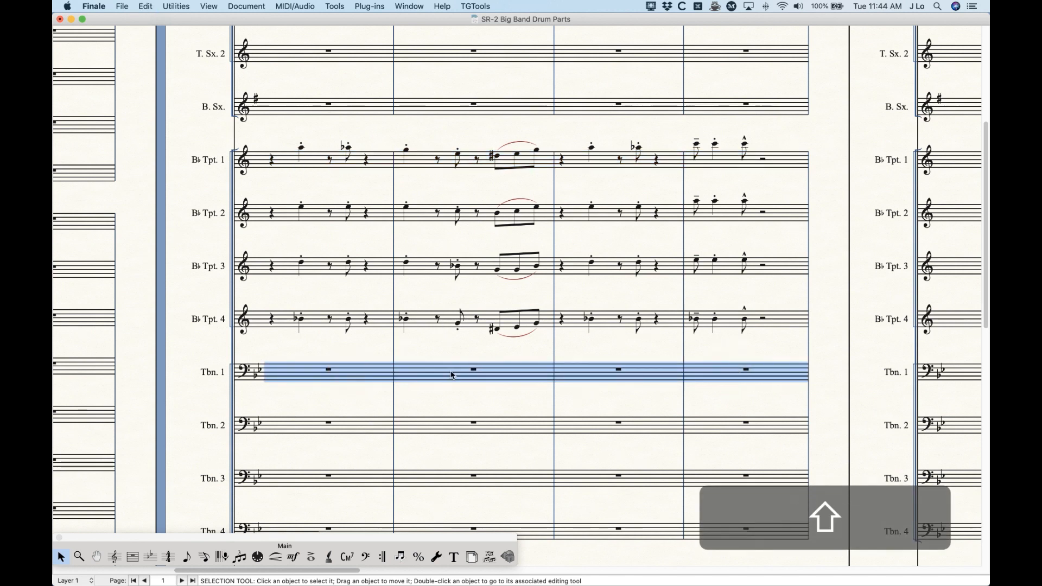
pyautogui.press('super+v')
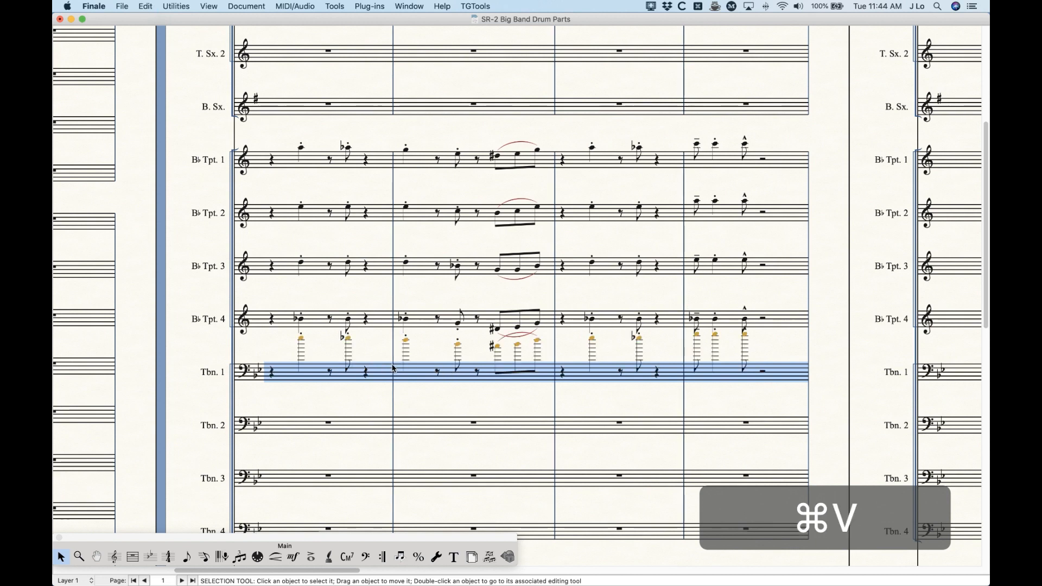
# Convert measures 5 to 8 of the Trombone 1 staff to one pitch with the Single Pitch plug-in.
pyautogui.click(364, 6)
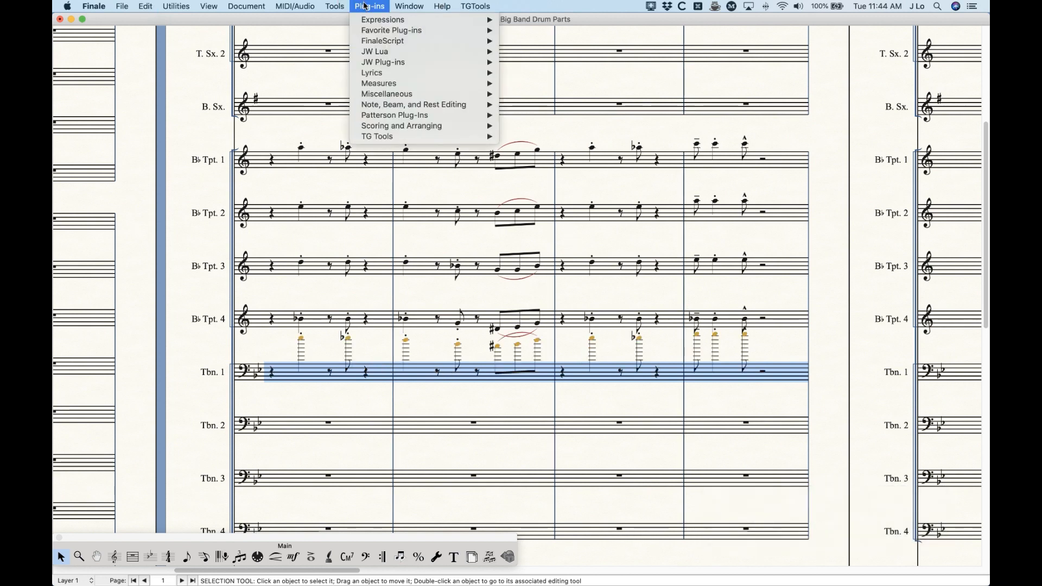
pyautogui.moveTo(440, 105)
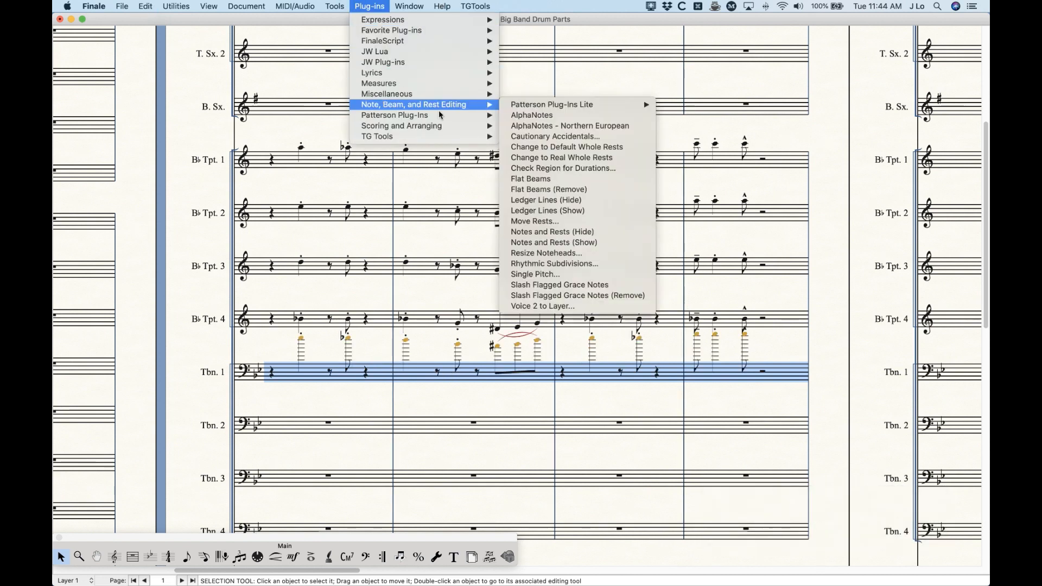
pyautogui.click(549, 275)
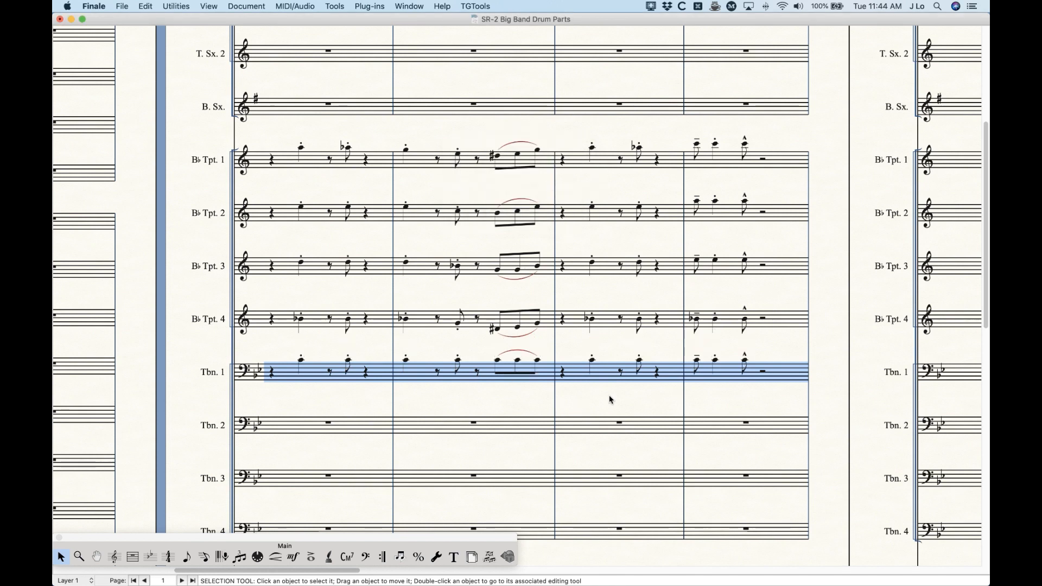
# Copy the single-pitch rhythm in measures 5 to 8 of Trombone 1 into the same measures of the drum set staff.
pyautogui.scroll(-8, 423, 392)
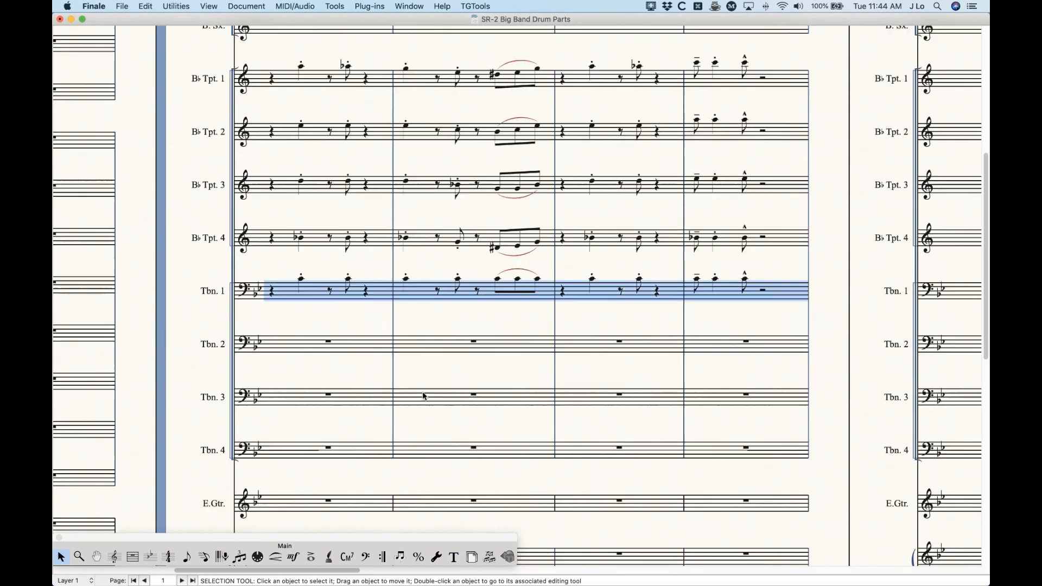
pyautogui.press('super+c')
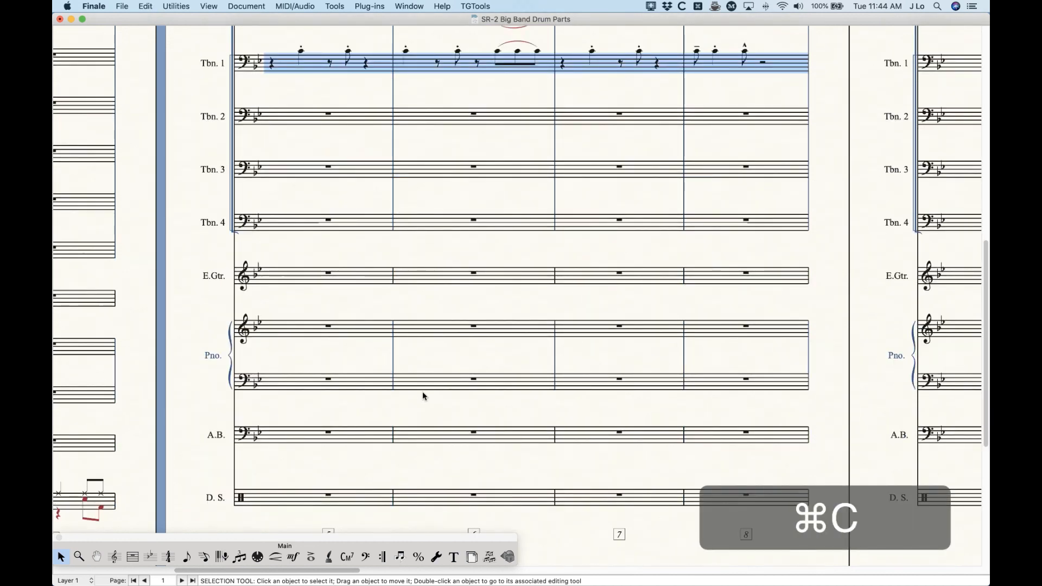
pyautogui.scroll(-5, 422, 395)
pyautogui.click(341, 318)
pyautogui.keyDown('shift'); pyautogui.click(718, 314); pyautogui.keyUp('shift')
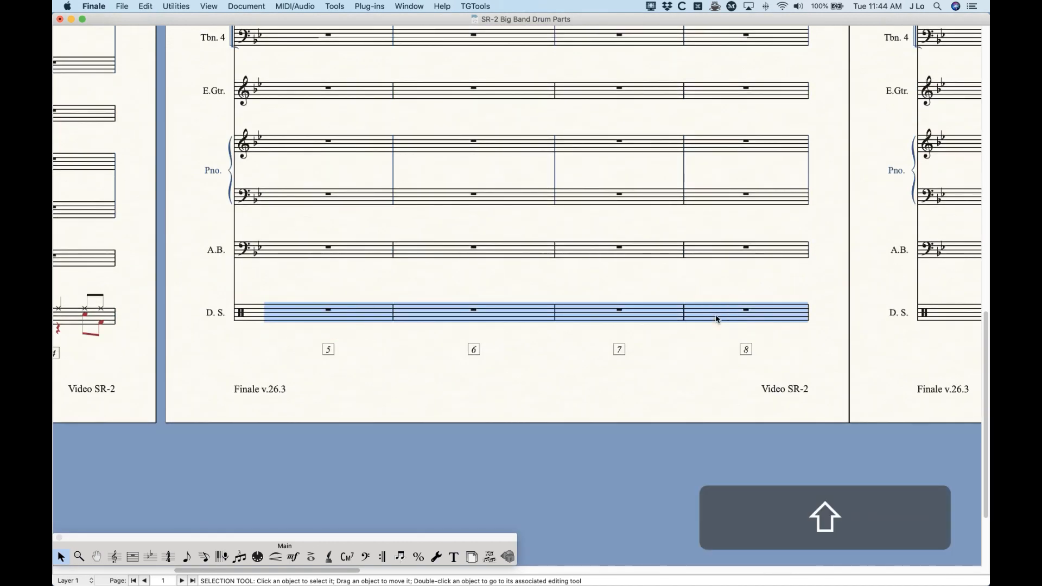
pyautogui.press('super+v')
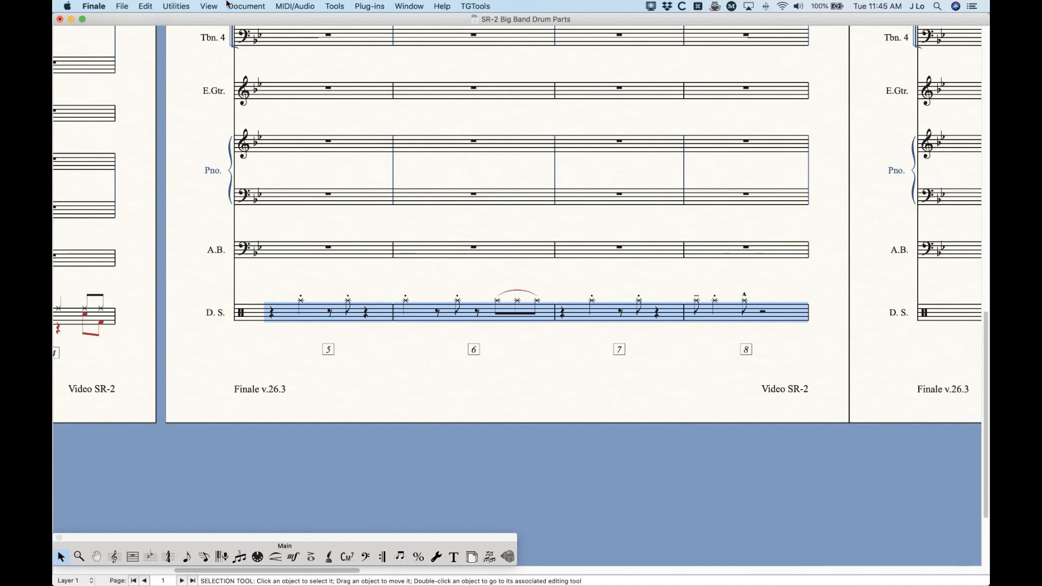
# Transpose the Crash Cymbal notes in measures 5 to 8 of the drum set staff to the Rhythm Cues note type.
pyautogui.click(176, 6)
pyautogui.click(188, 30)
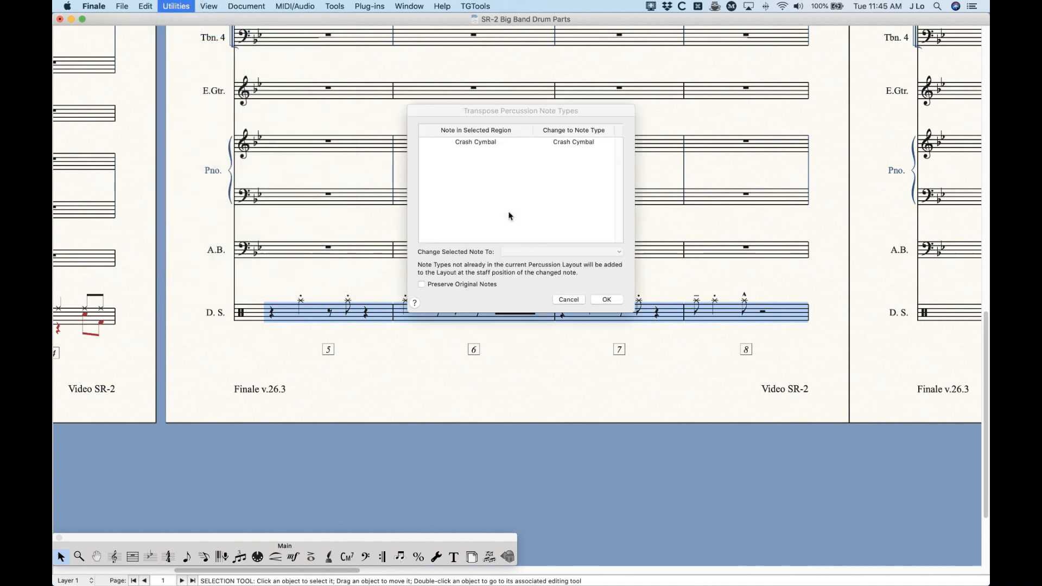
pyautogui.click(499, 143)
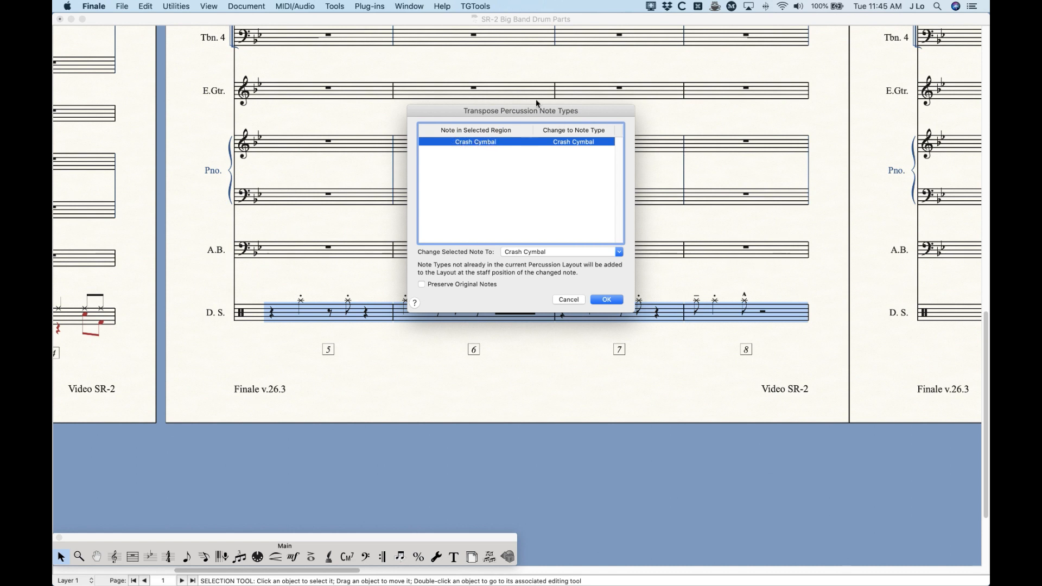
pyautogui.click(576, 252)
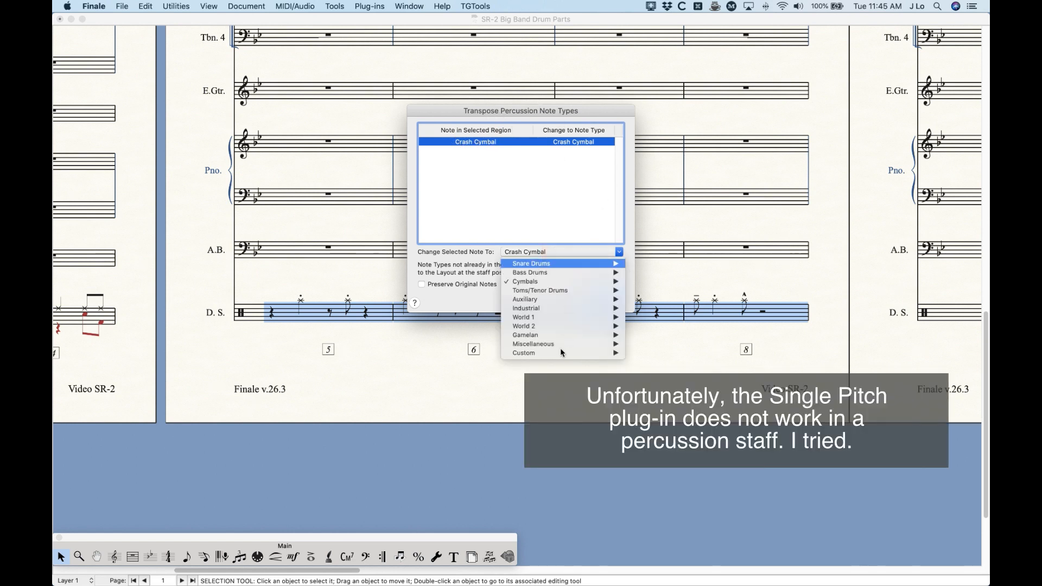
pyautogui.moveTo(617, 347)
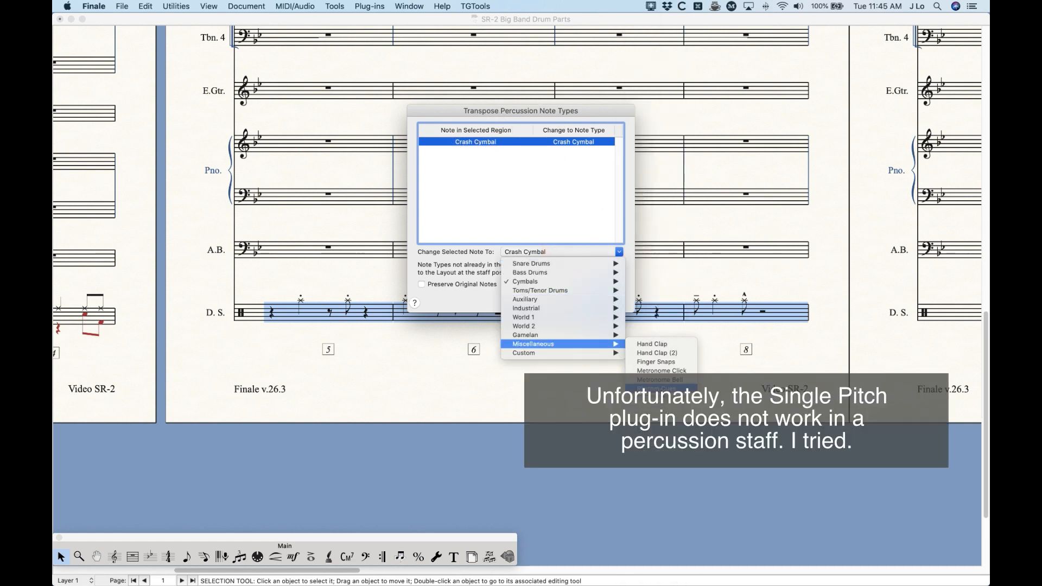
pyautogui.click(658, 388)
pyautogui.click(612, 300)
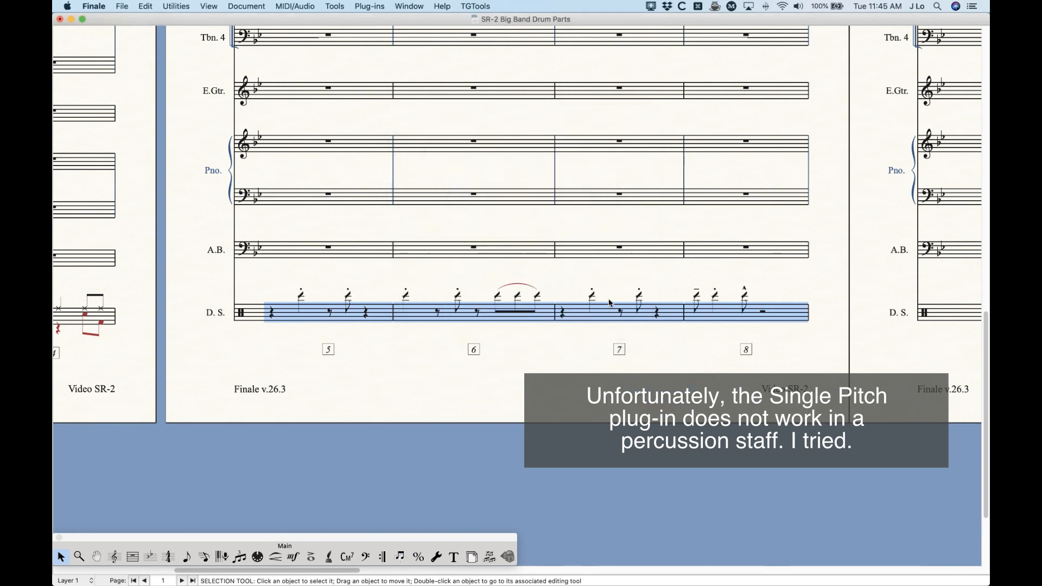
pyautogui.click(594, 348)
# Clear the temporary rhythm from measures 5 to 8 of the Trombone 1 staff.
pyautogui.scroll(10, 594, 348)
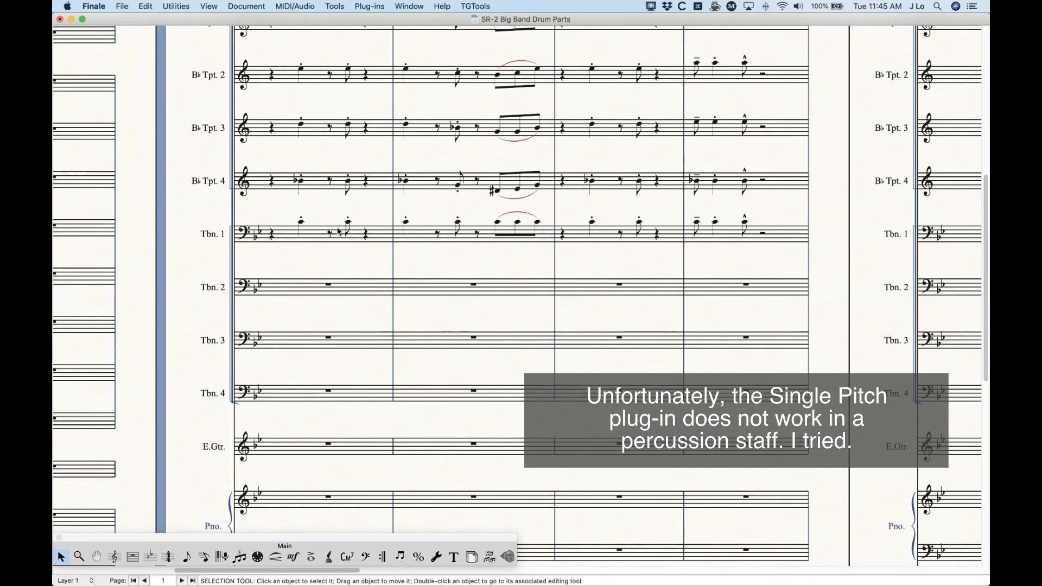
pyautogui.click(338, 235)
pyautogui.keyDown('shift'); pyautogui.click(740, 226); pyautogui.keyUp('shift')
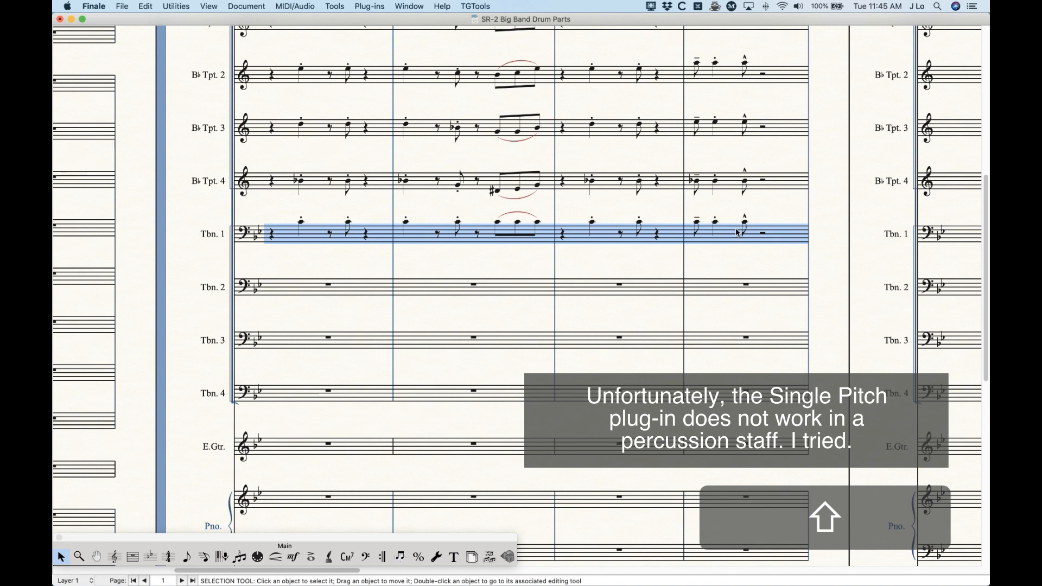
pyautogui.press('BackSpace')
pyautogui.scroll(3, 497, 297)
# Clear all Markings items, including articulations and smart shapes, from measures 5 to 8 of the drum set staff, keeping the notes.
pyautogui.scroll(-10, 521, 296)
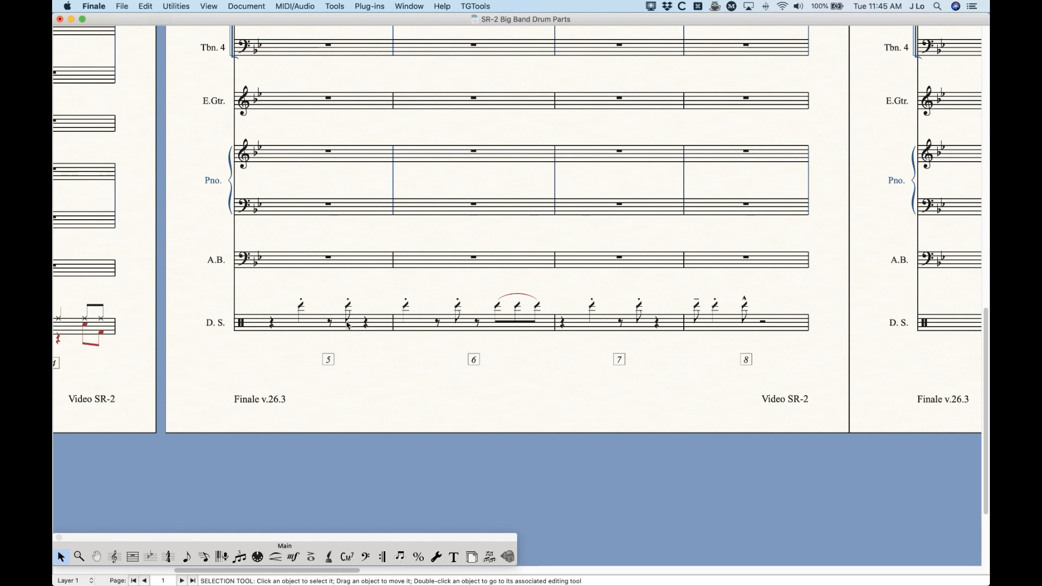
pyautogui.click(319, 325)
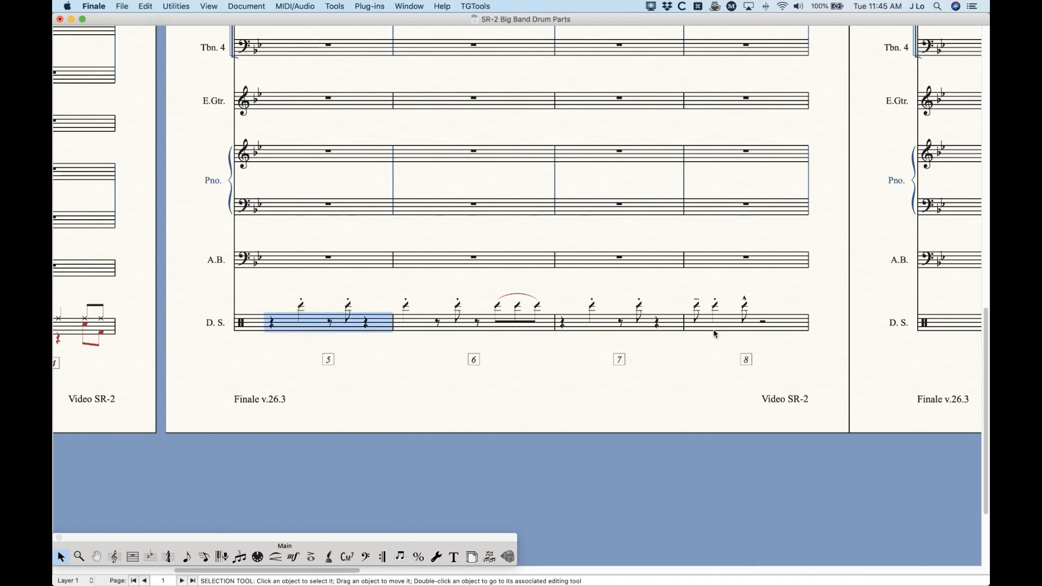
pyautogui.keyDown('shift'); pyautogui.click(756, 327); pyautogui.keyUp('shift')
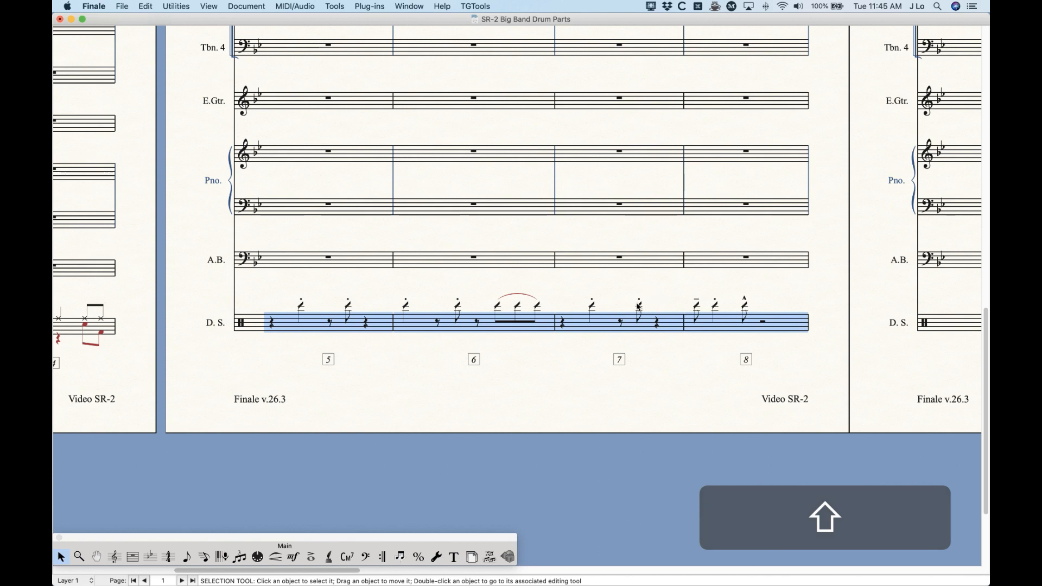
pyautogui.click(153, 6)
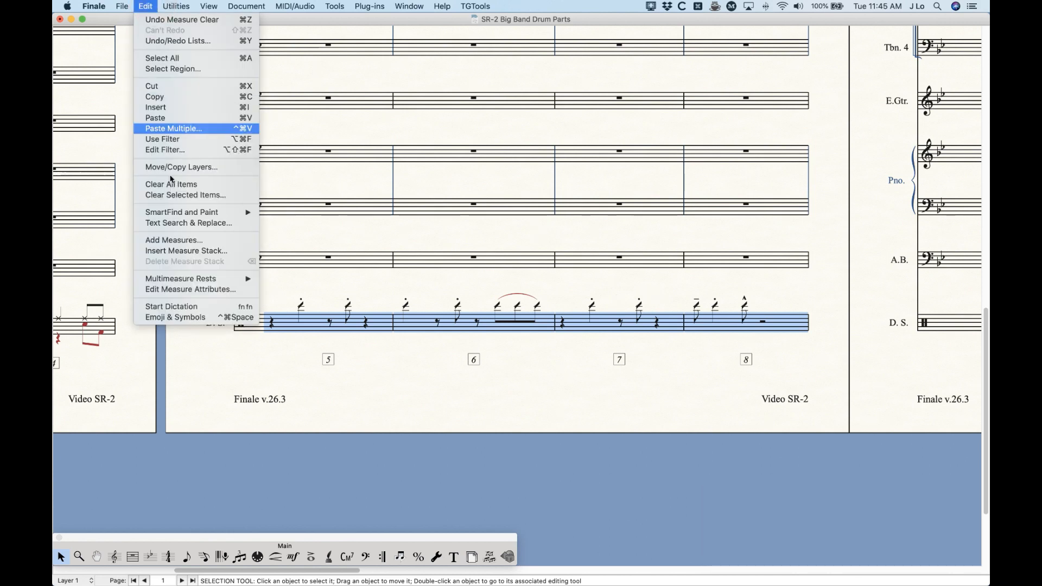
pyautogui.click(169, 197)
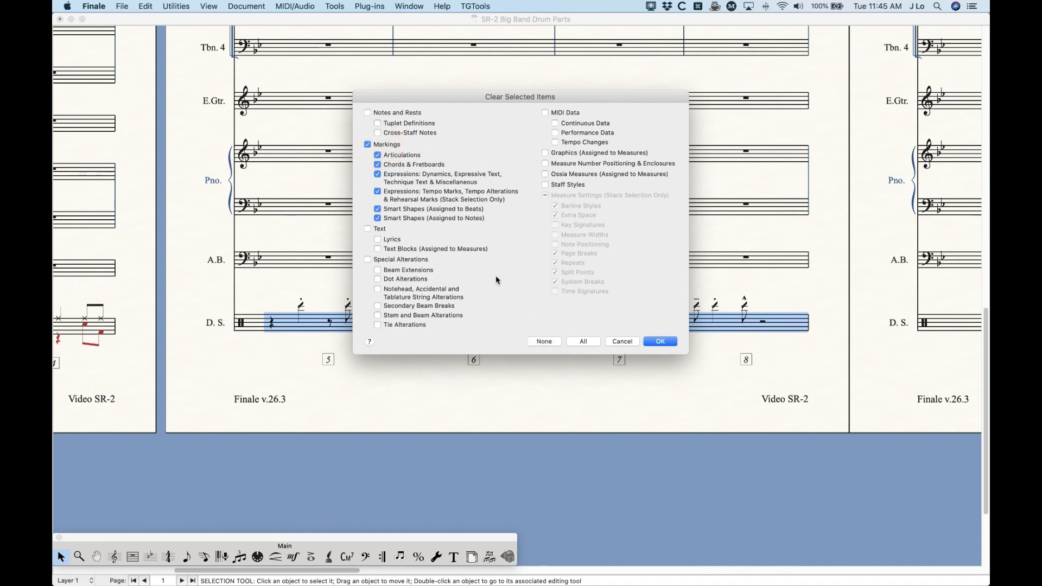
pyautogui.click(654, 342)
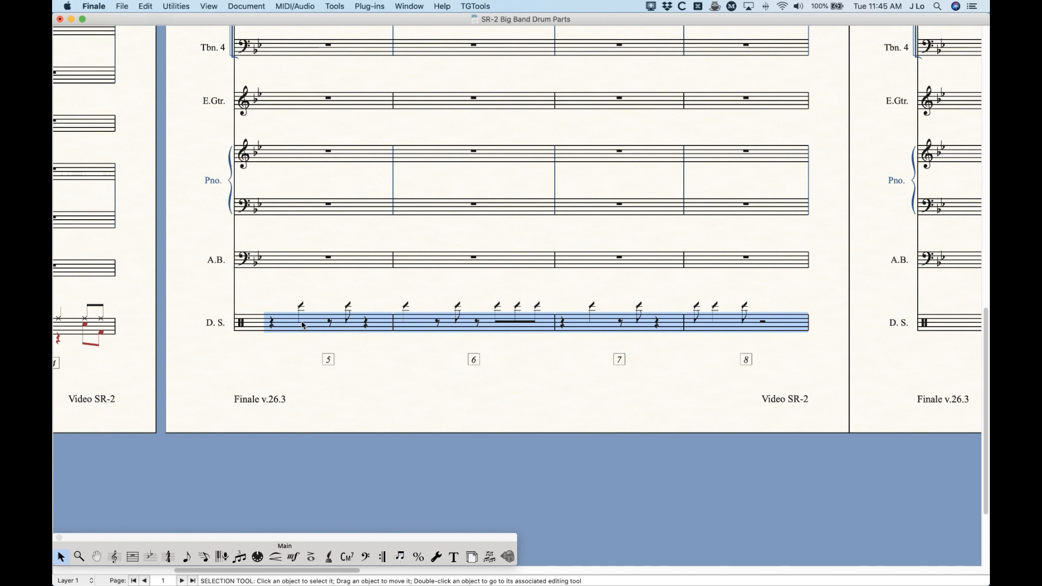
# Set the stem direction to Up for the rhythm cues in measures 5 to 8 of the drum set staff.
pyautogui.click(175, 6)
pyautogui.moveTo(192, 253)
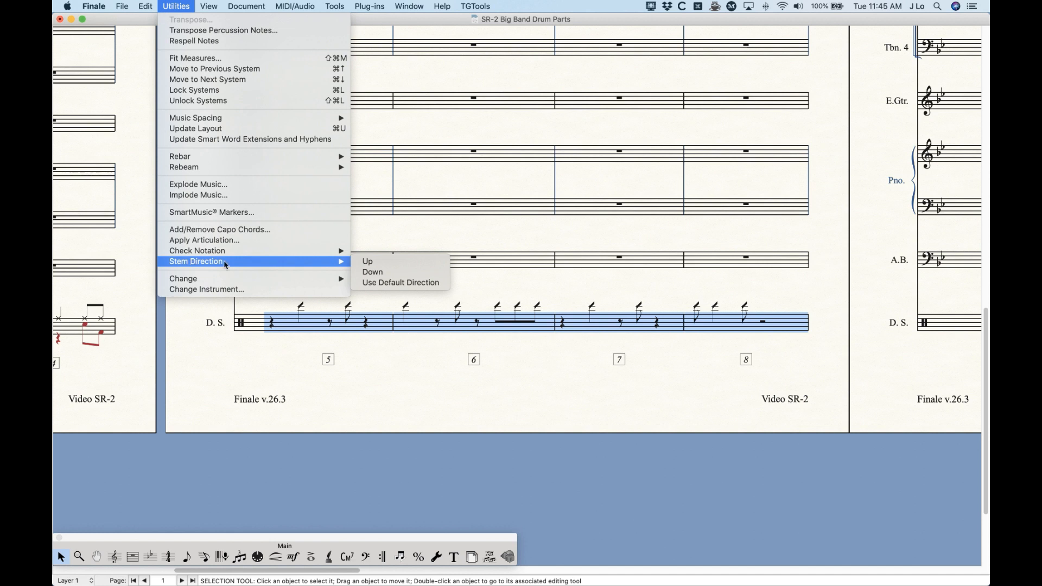
pyautogui.click(368, 261)
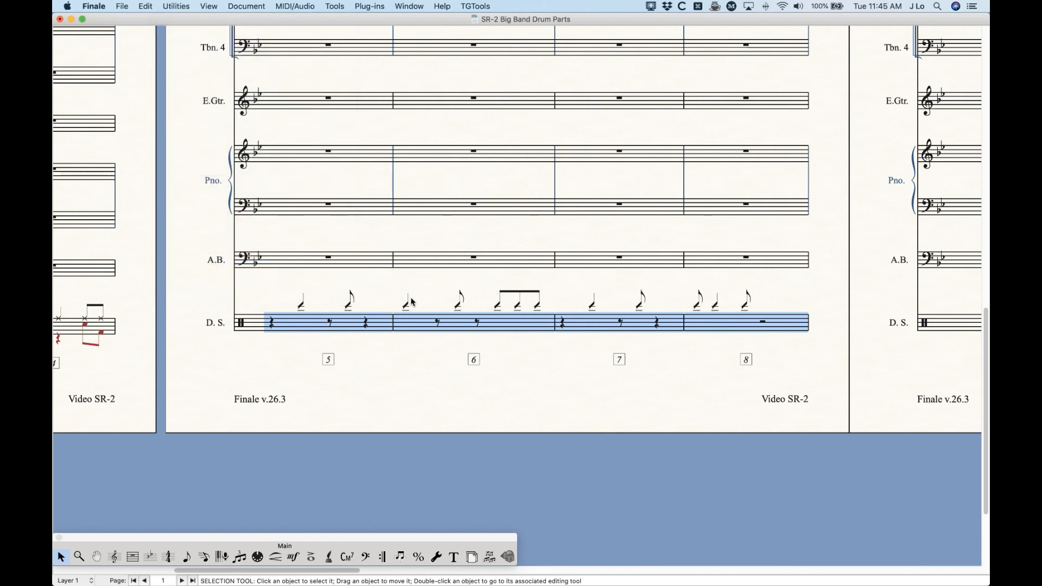
# Resize the notes in measures 5 to 8 of the drum set staff to 75%.
pyautogui.click(178, 6)
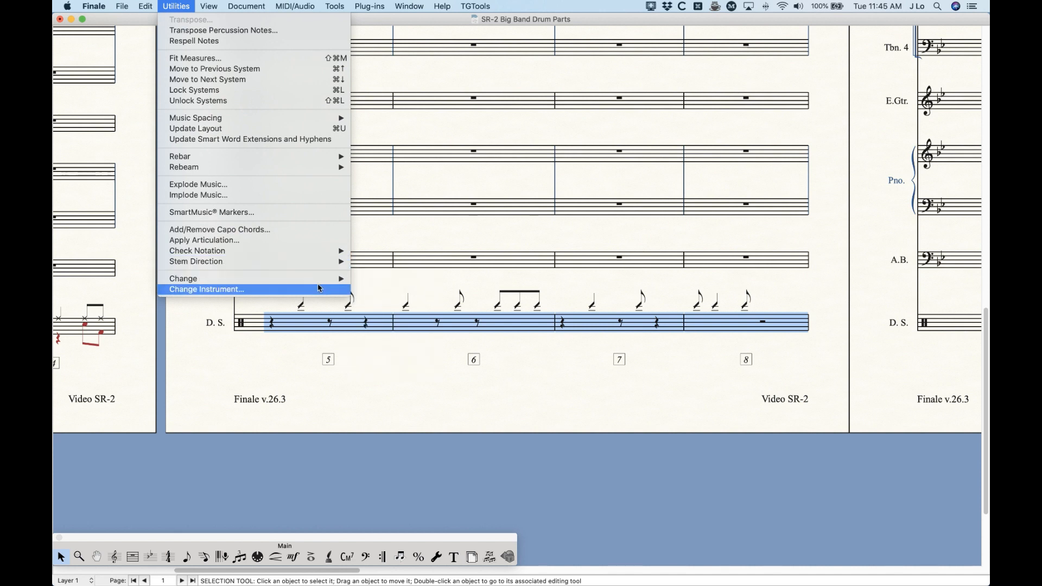
pyautogui.moveTo(317, 280)
pyautogui.click(380, 332)
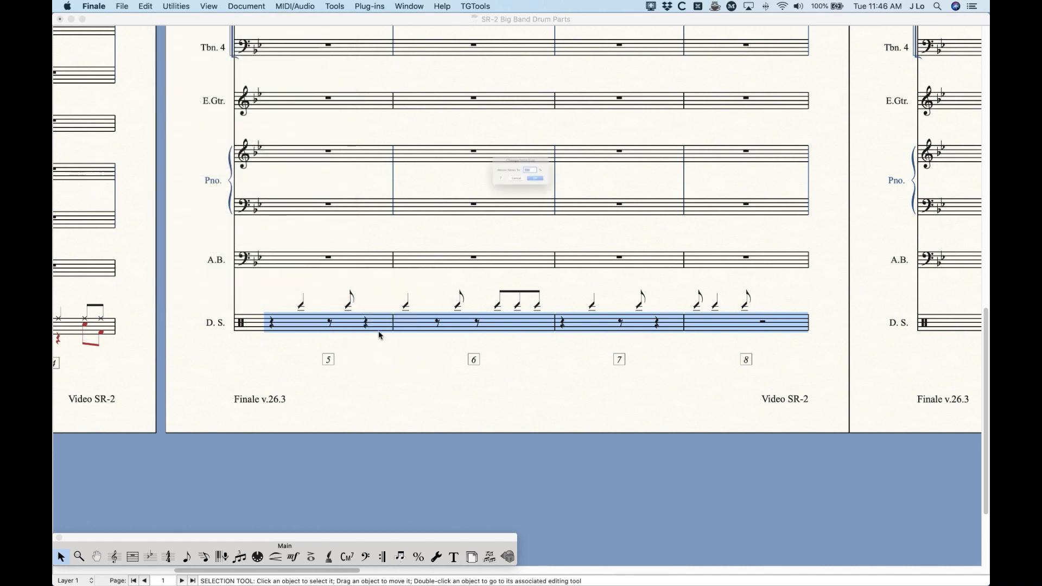
pyautogui.write('75')
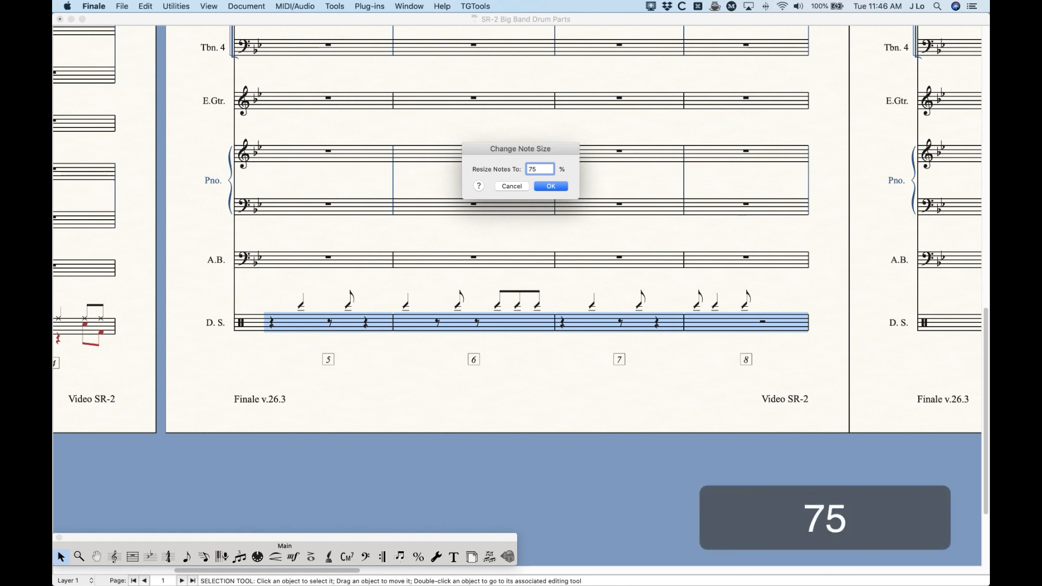
pyautogui.press('Return')
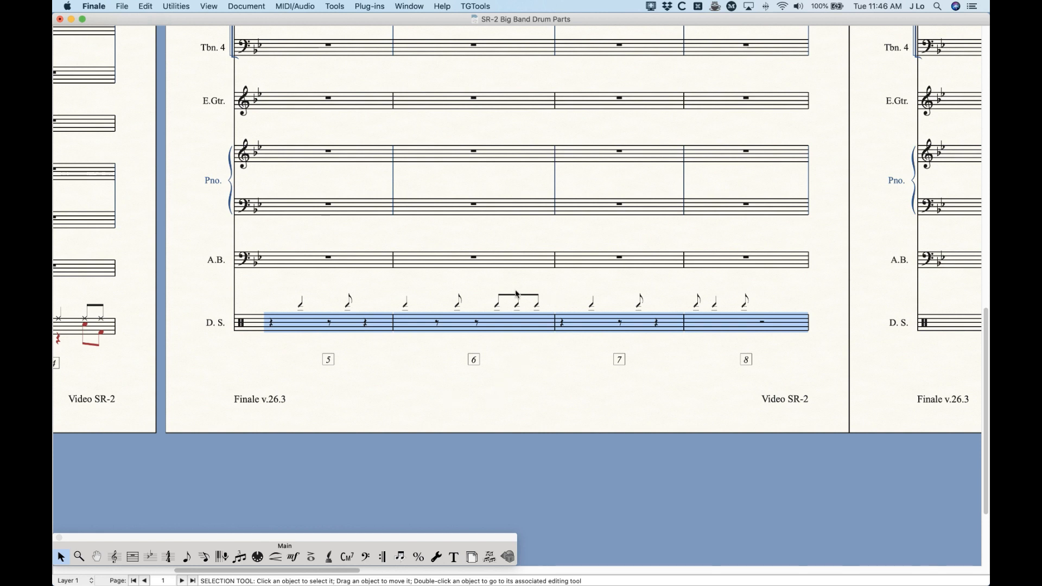
# Hide the ledger lines of the cue notes in measures 5 to 8 of the drum set staff.
pyautogui.click(364, 8)
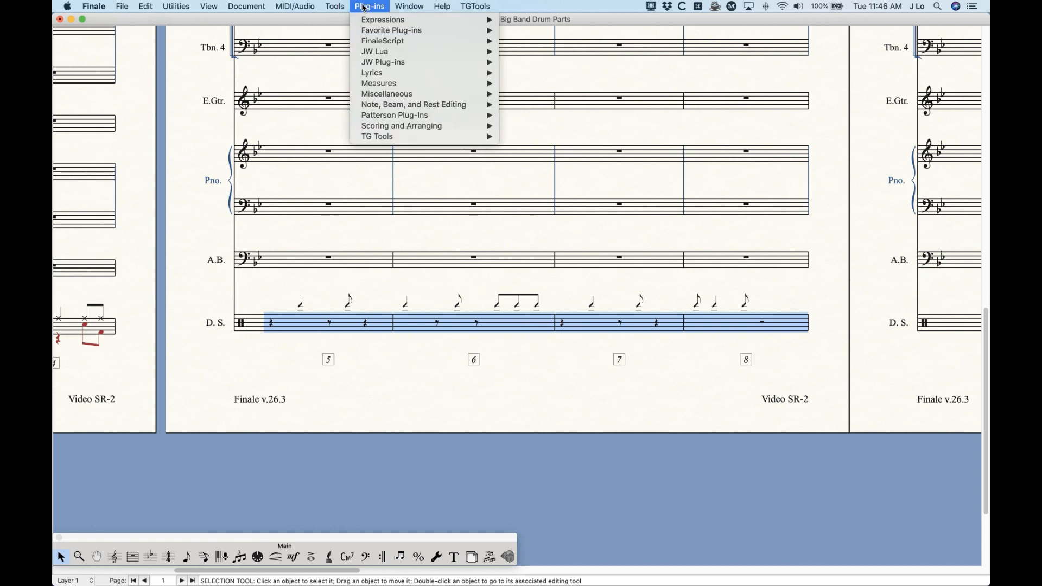
pyautogui.moveTo(386, 106)
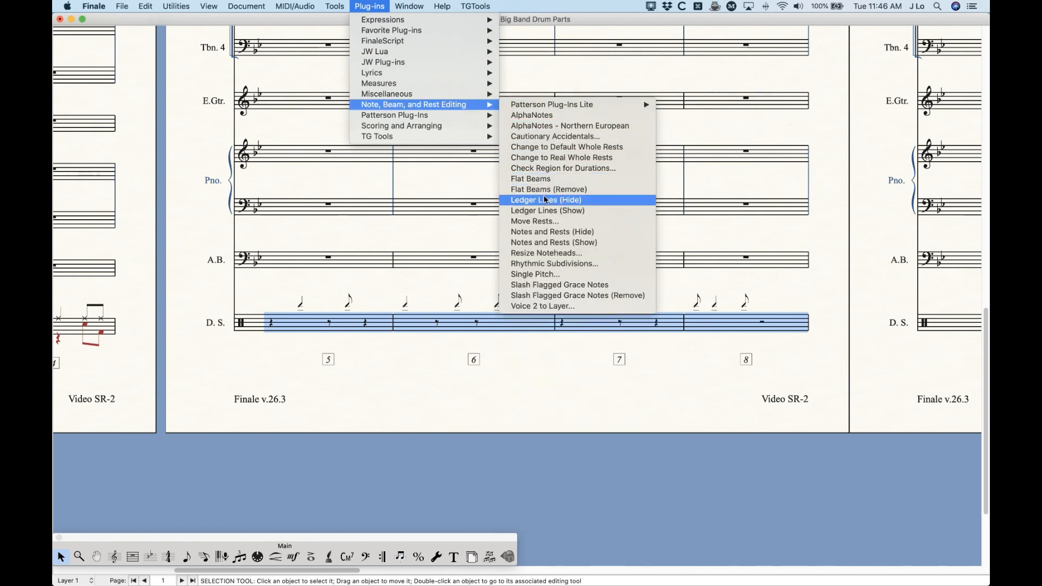
pyautogui.click(561, 200)
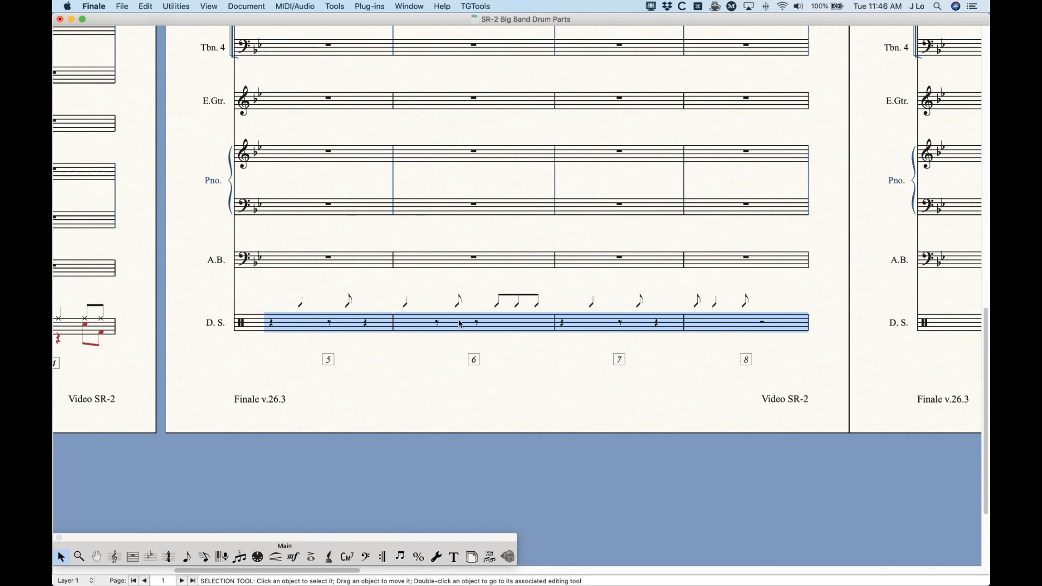
pyautogui.click(379, 364)
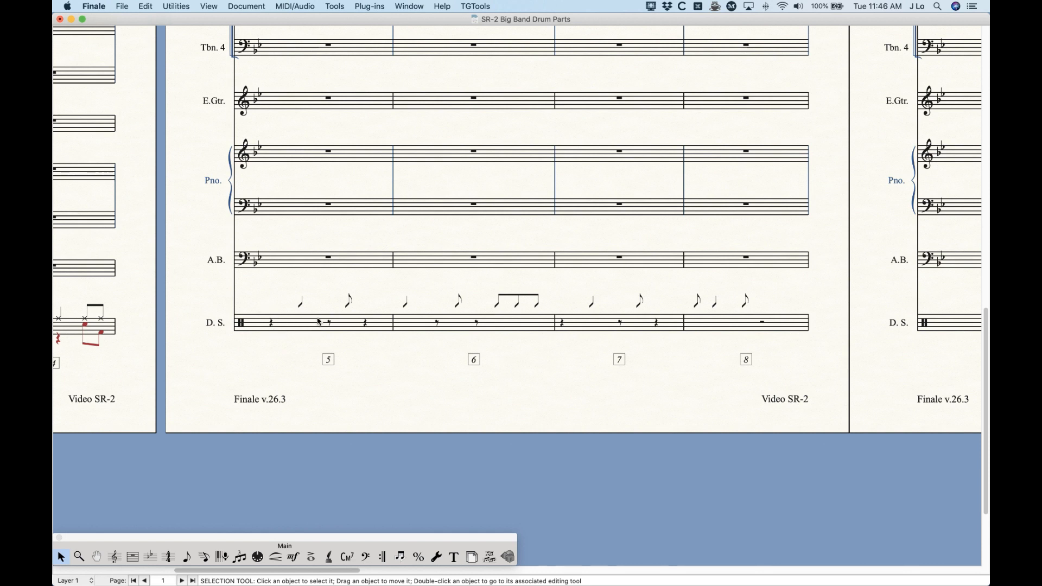
# Move the rests in all layers of measures 5 to 8 of the drum set staff by 9 steps.
pyautogui.click(777, 328)
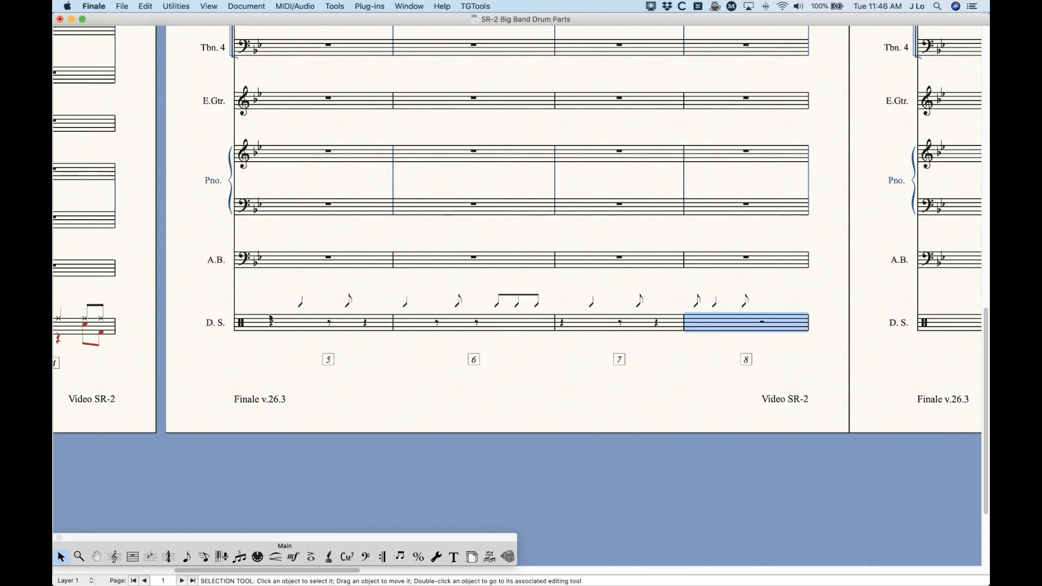
pyautogui.keyDown('shift'); pyautogui.click(350, 333); pyautogui.keyUp('shift')
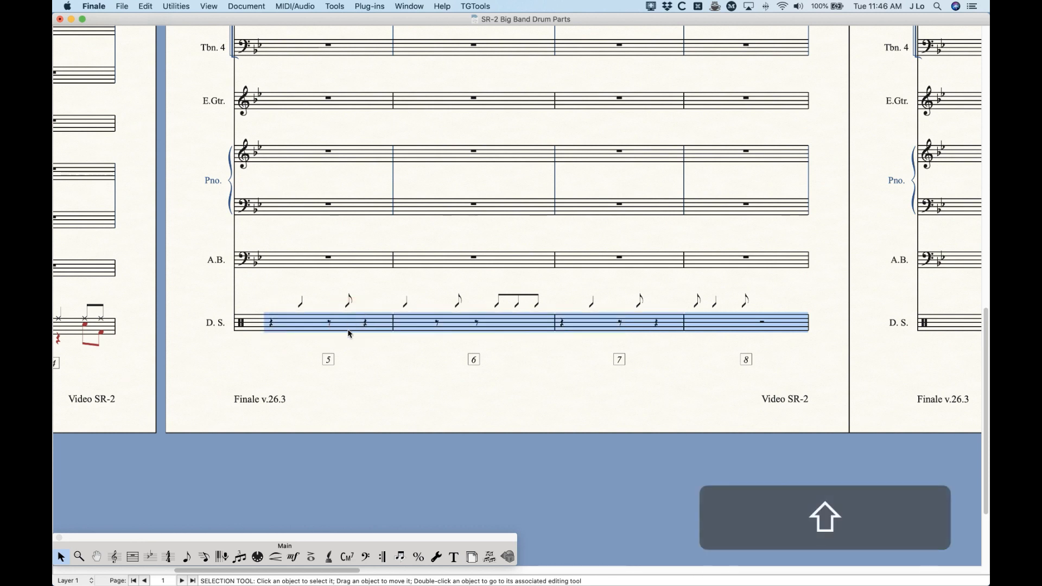
pyautogui.click(371, 6)
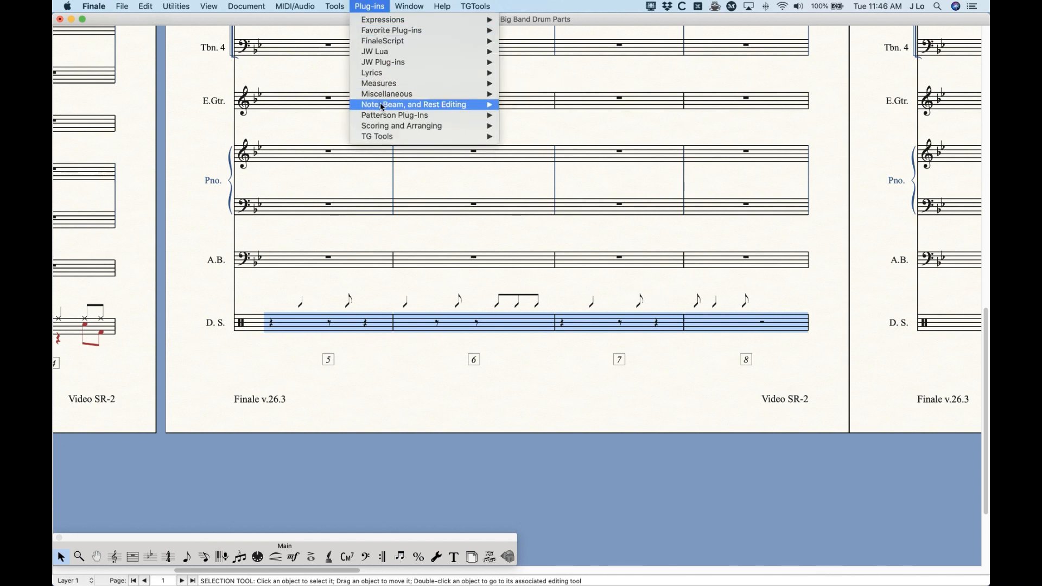
pyautogui.moveTo(381, 108)
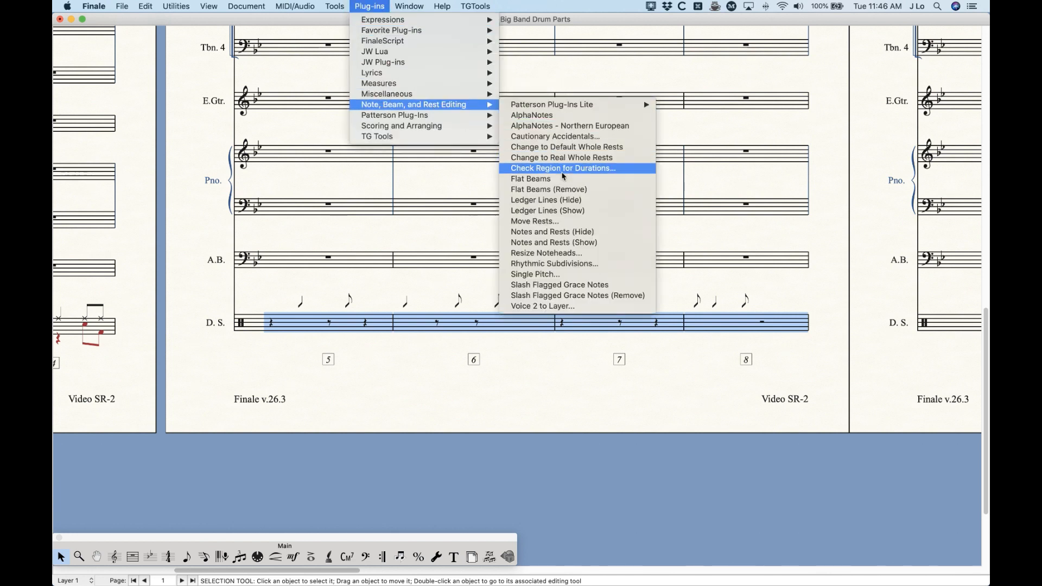
pyautogui.click(544, 223)
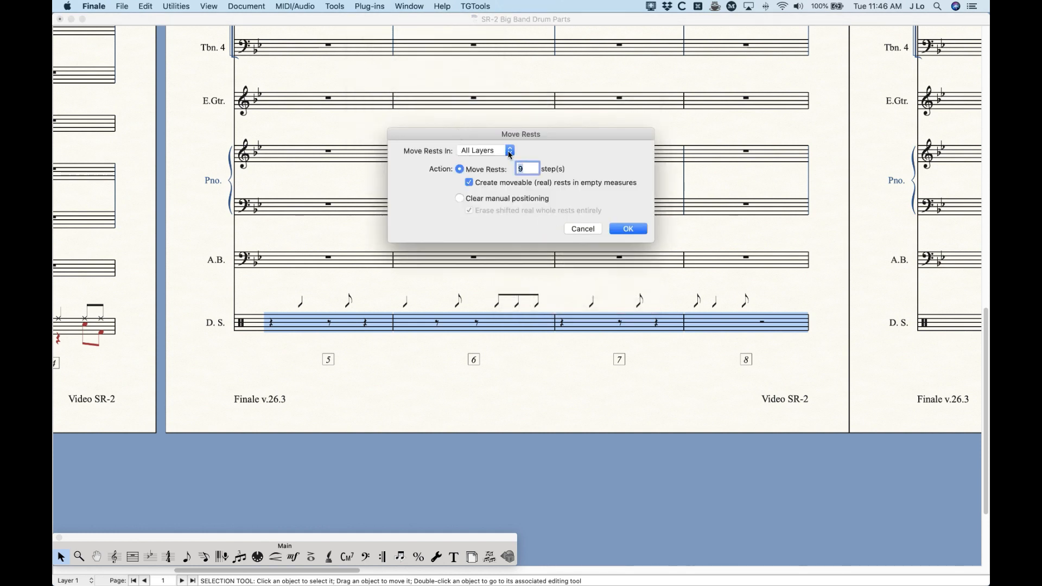
pyautogui.click(503, 152)
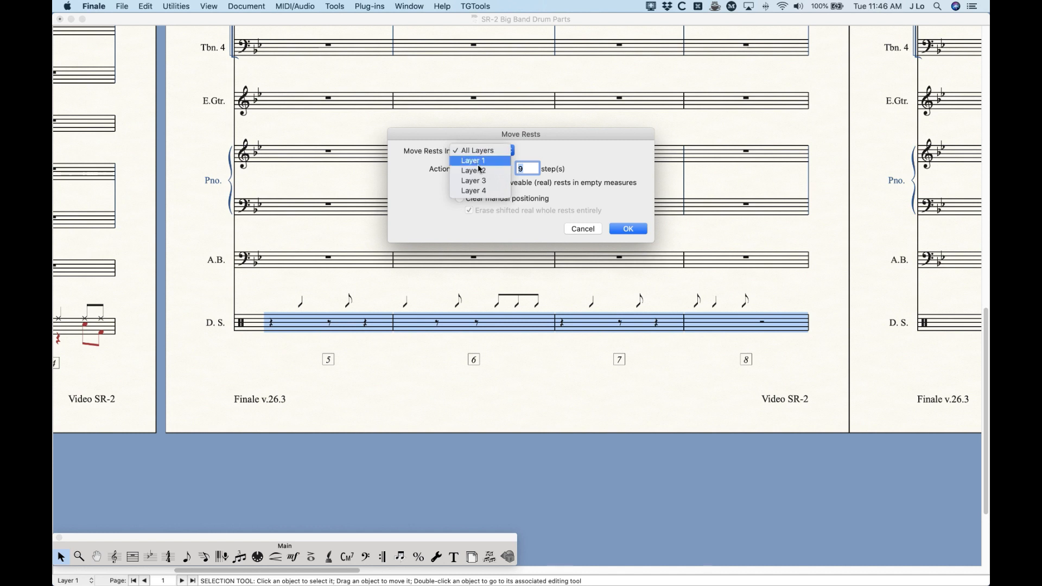
pyautogui.click(570, 151)
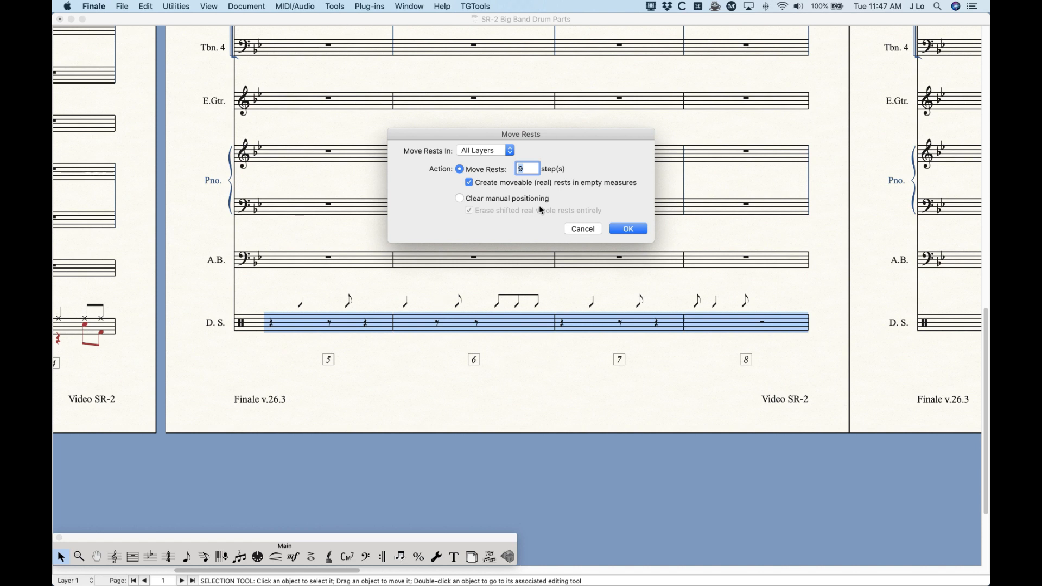
pyautogui.click(627, 229)
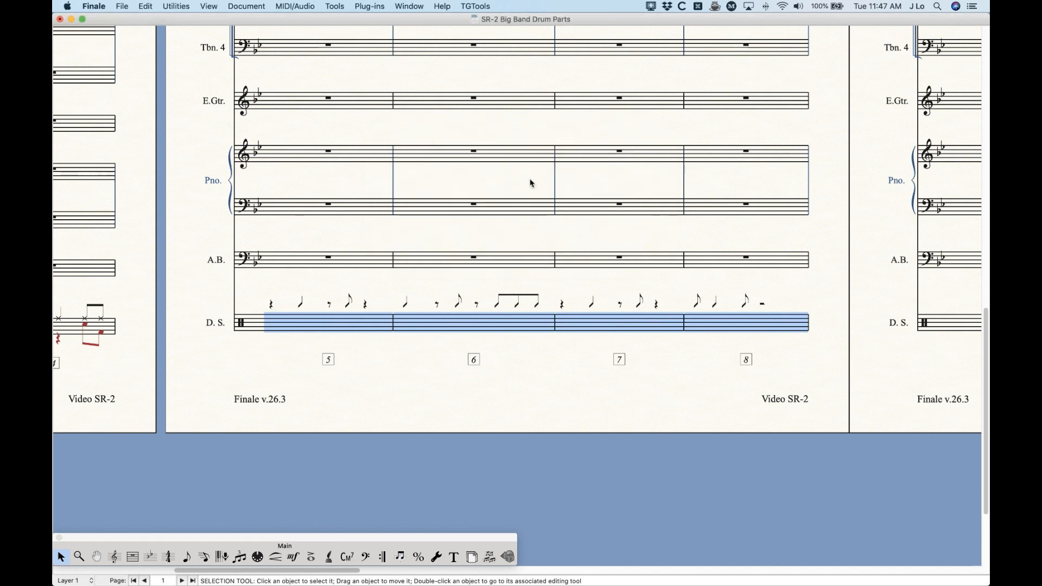
pyautogui.click(616, 290)
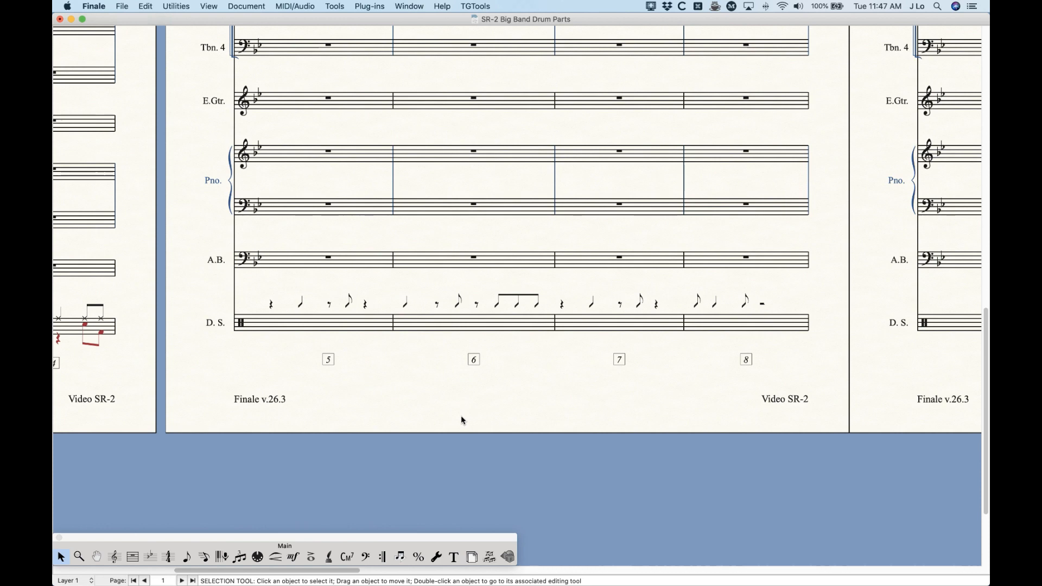
# Try the Slash Notation staff style on measures 5 to 8 of the drum set staff.
pyautogui.scroll(10, 462, 421)
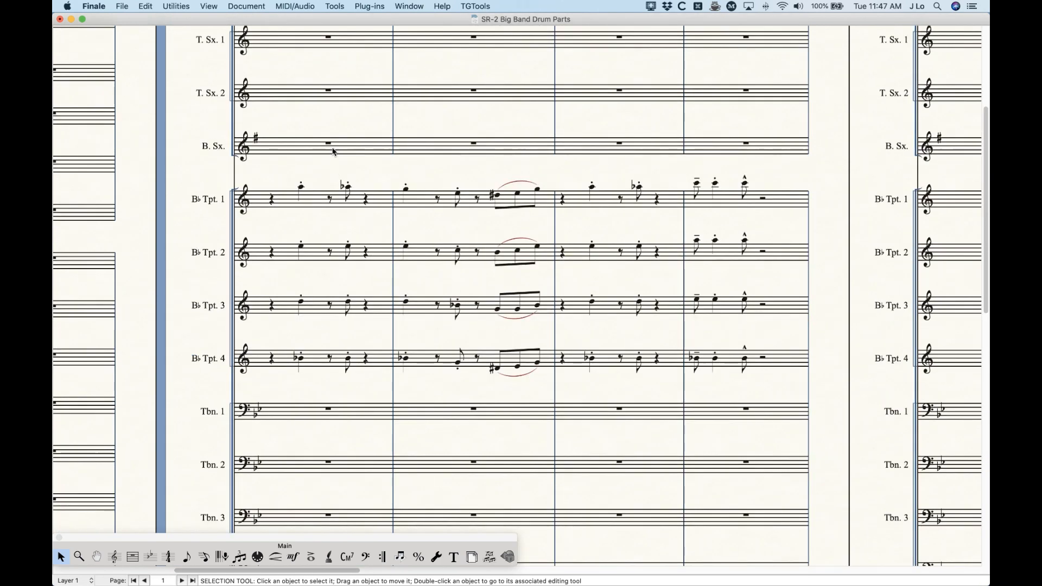
pyautogui.scroll(-10, 473, 361)
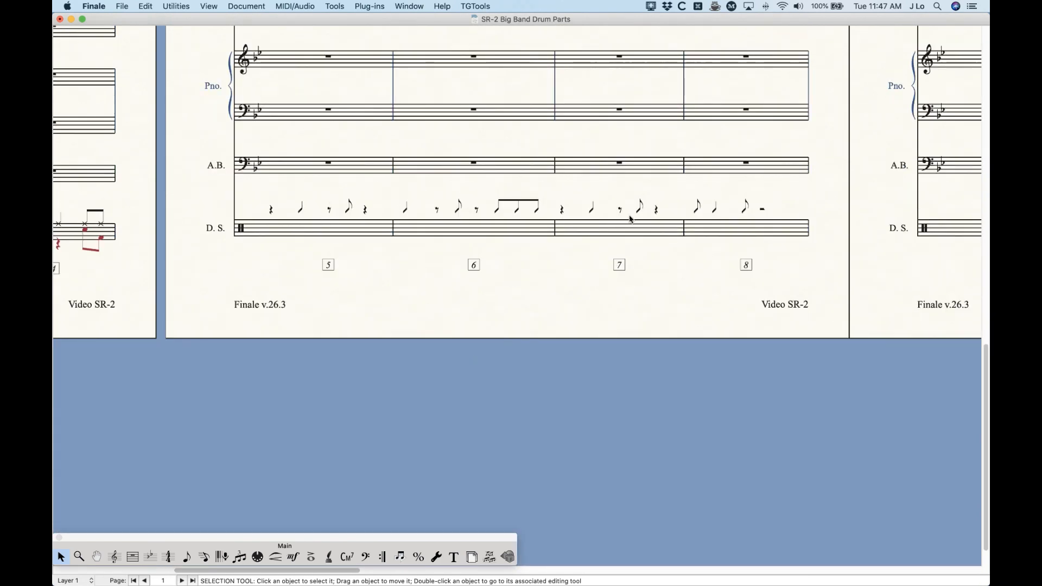
pyautogui.click(344, 226)
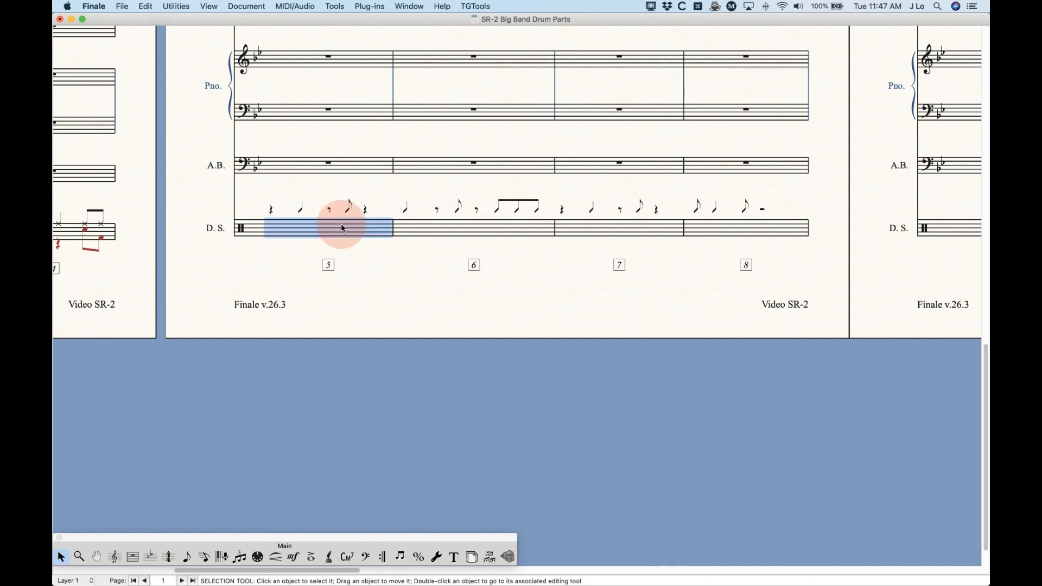
pyautogui.keyDown('shift'); pyautogui.click(720, 231); pyautogui.keyUp('shift')
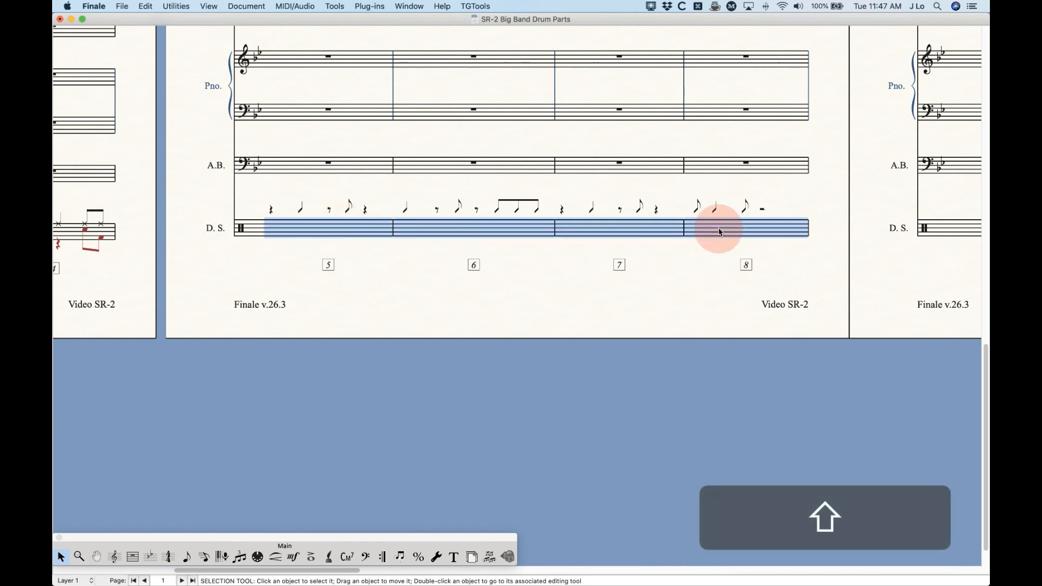
pyautogui.click(115, 558)
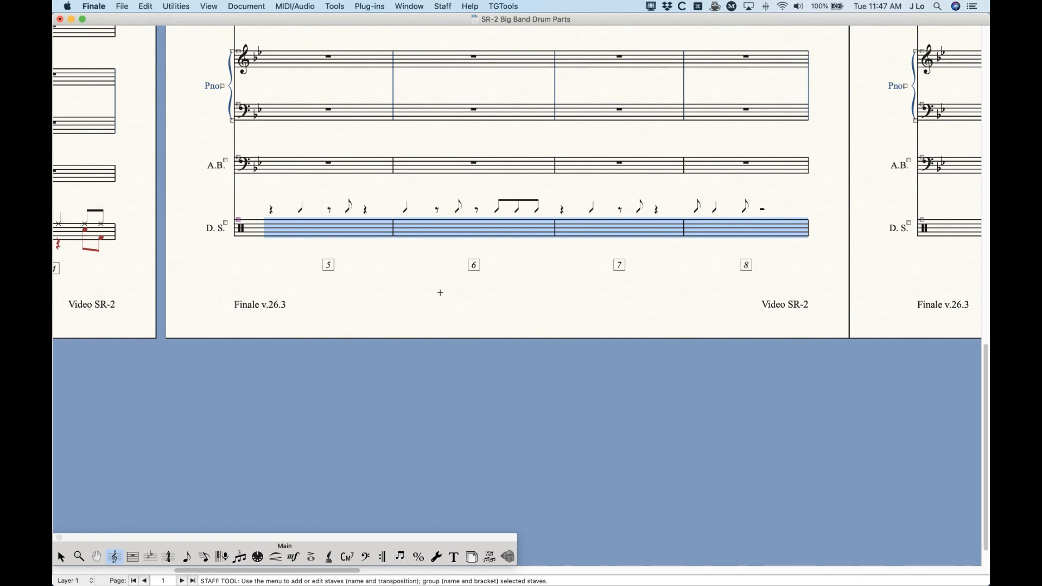
pyautogui.press('s')
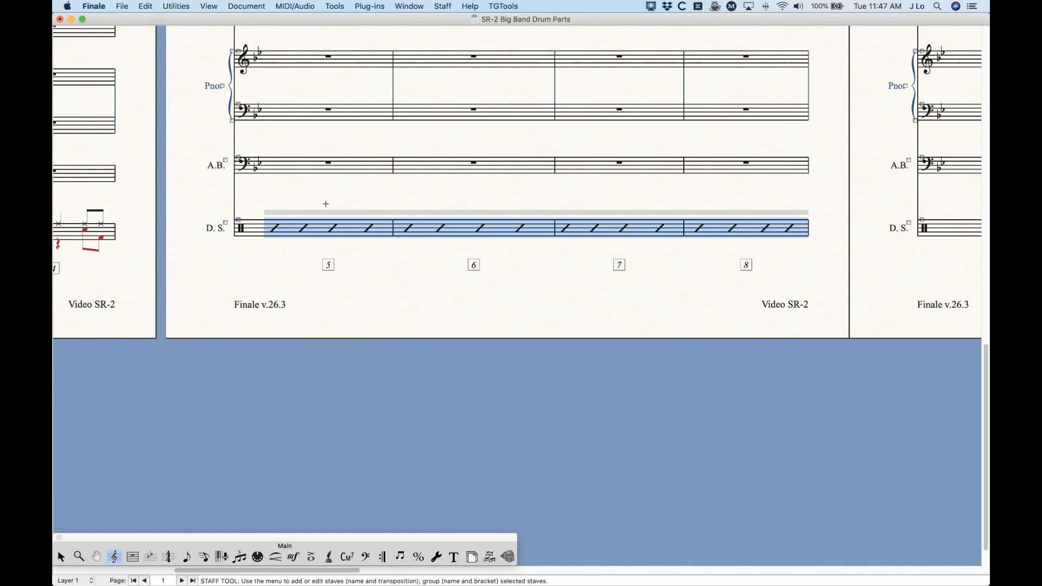
# Delete the slash notation staff style from measures 5 to 8 of the drum set staff.
pyautogui.click(303, 205)
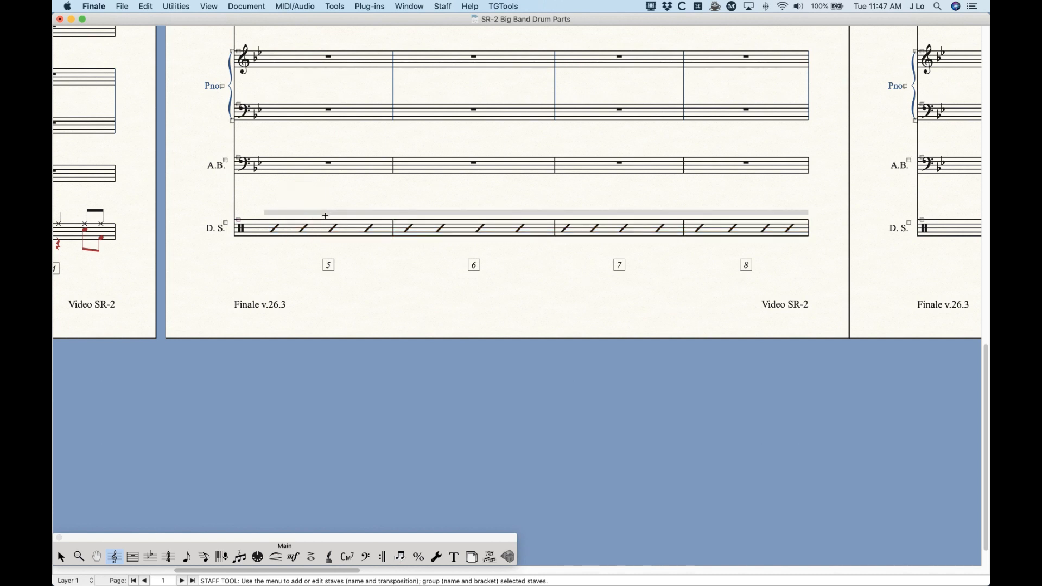
pyautogui.click(324, 213)
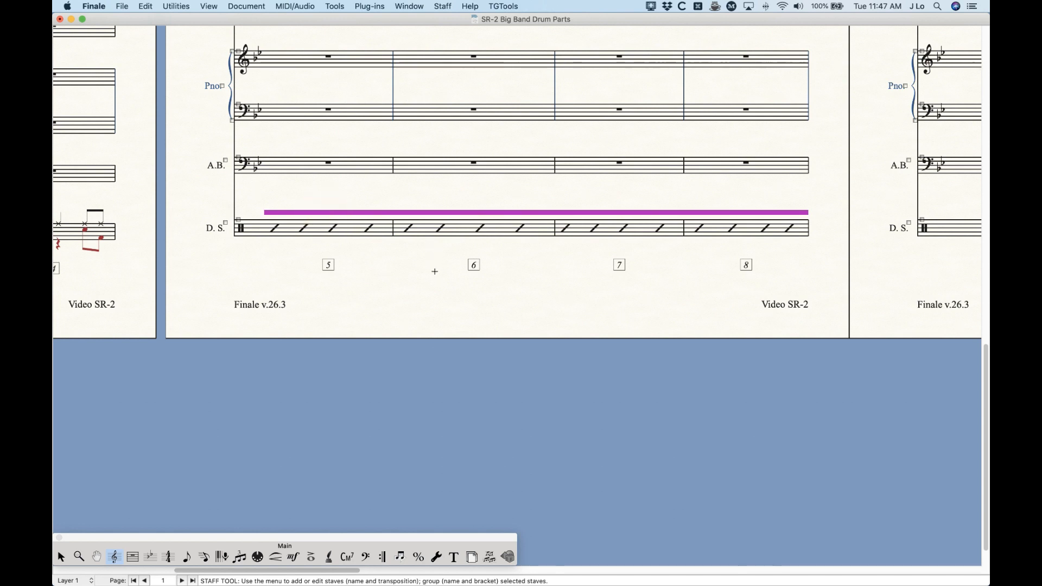
pyautogui.press('Delete')
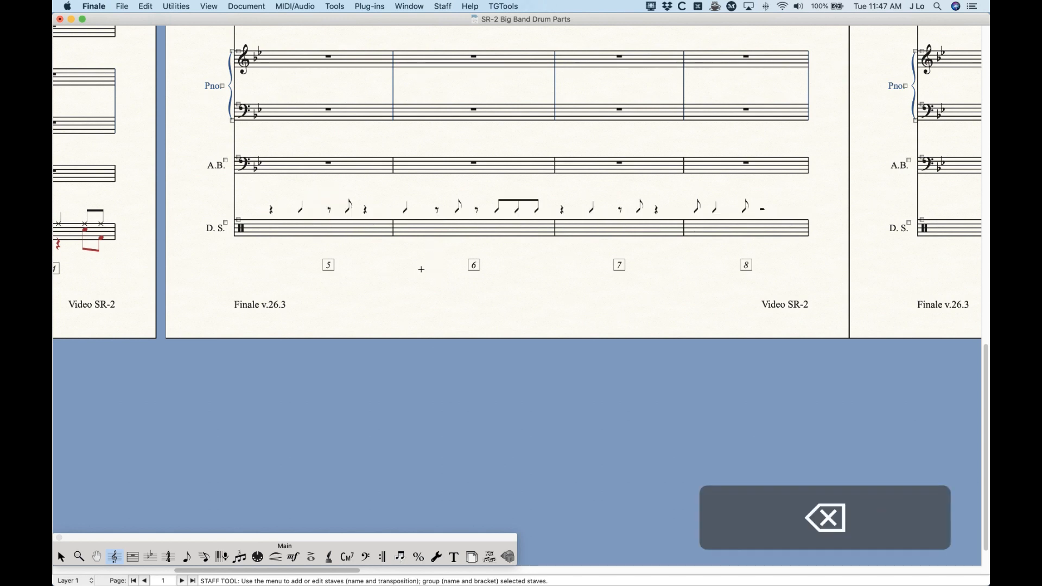
# Examine the Alternate Notation settings in the definition of the 01. Slash Notation staff style.
pyautogui.click(345, 229)
pyautogui.rightClick(346, 230)
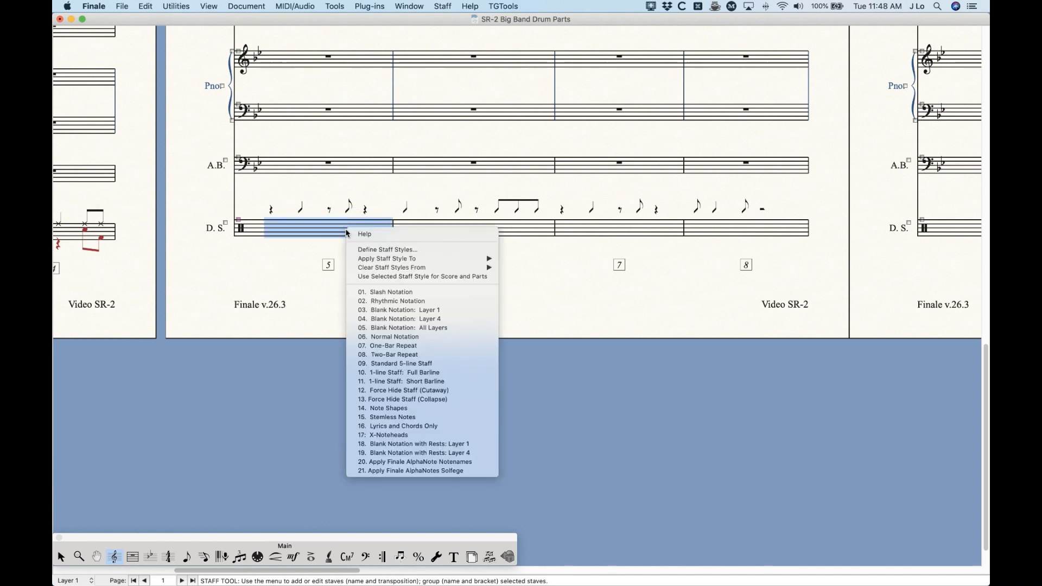
pyautogui.click(387, 250)
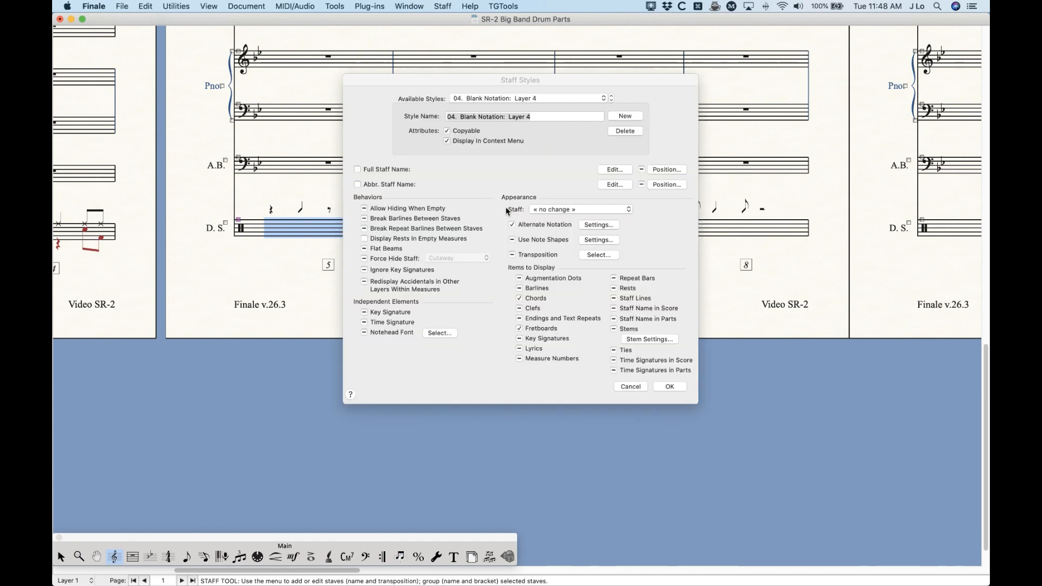
pyautogui.moveTo(494, 80); pyautogui.dragTo(465, 79)
pyautogui.click(461, 96)
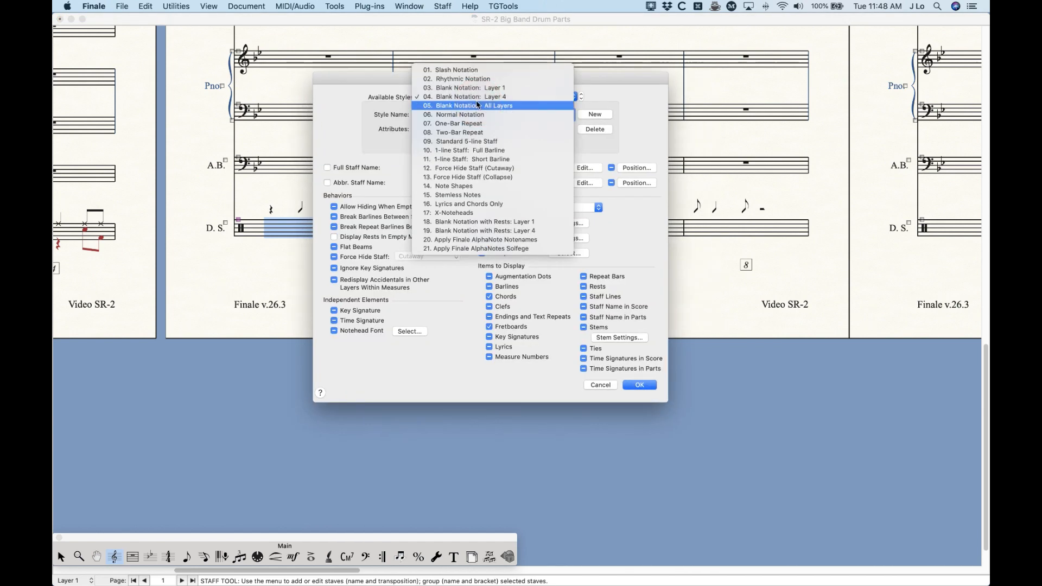
pyautogui.click(461, 70)
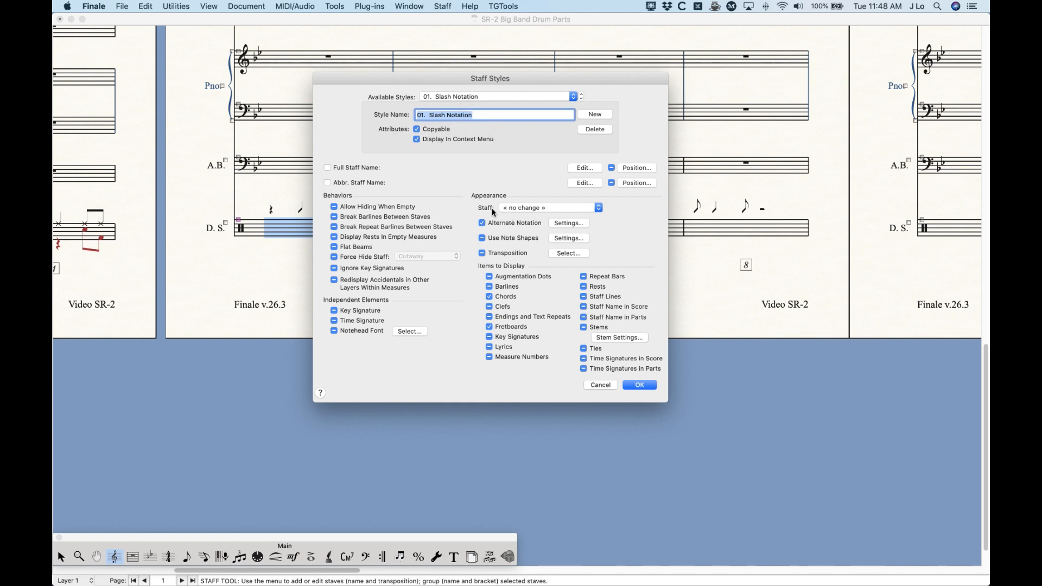
pyautogui.click(569, 224)
pyautogui.moveTo(466, 105); pyautogui.dragTo(461, 104)
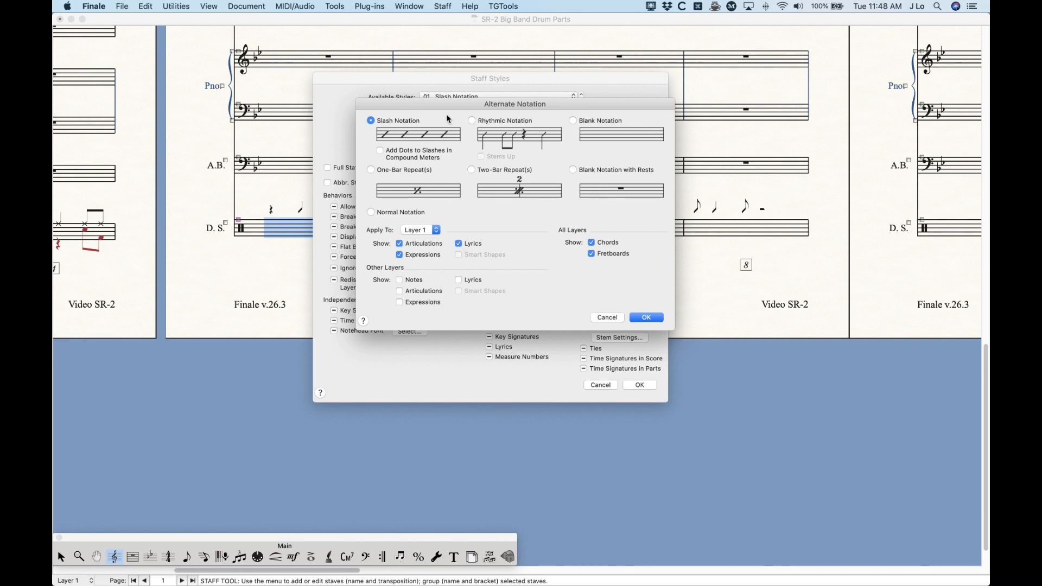
pyautogui.moveTo(443, 101); pyautogui.dragTo(447, 103)
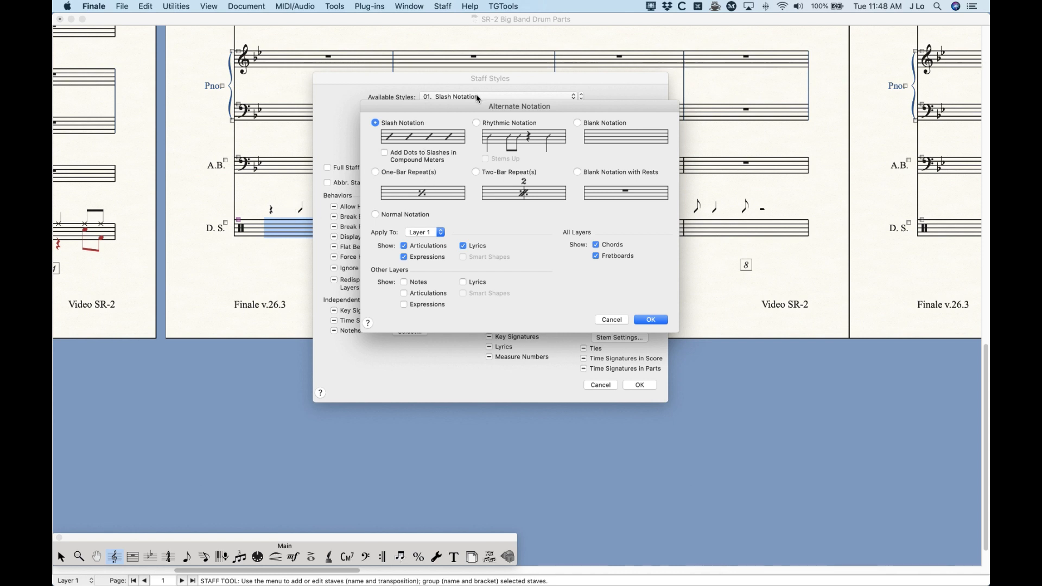
pyautogui.click(608, 320)
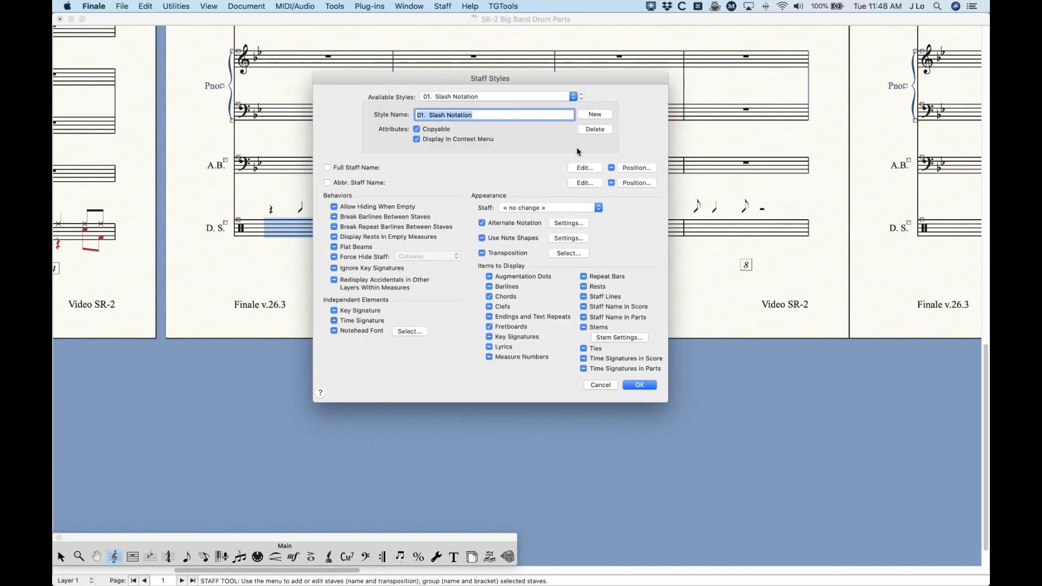
# Create a new staff style named "Slash L4 Only" and make it copyable.
pyautogui.click(605, 115)
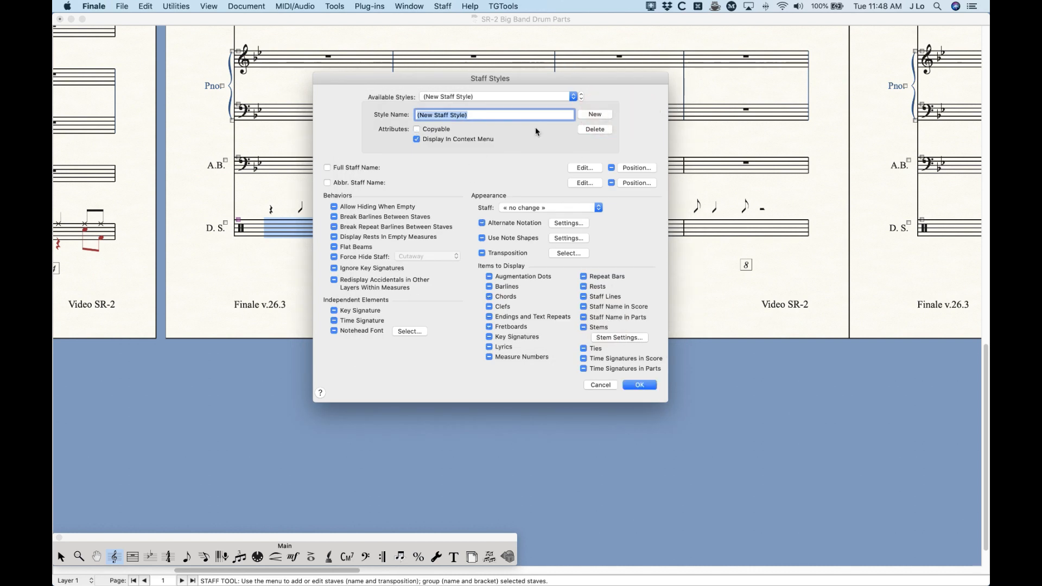
pyautogui.write('Slash')
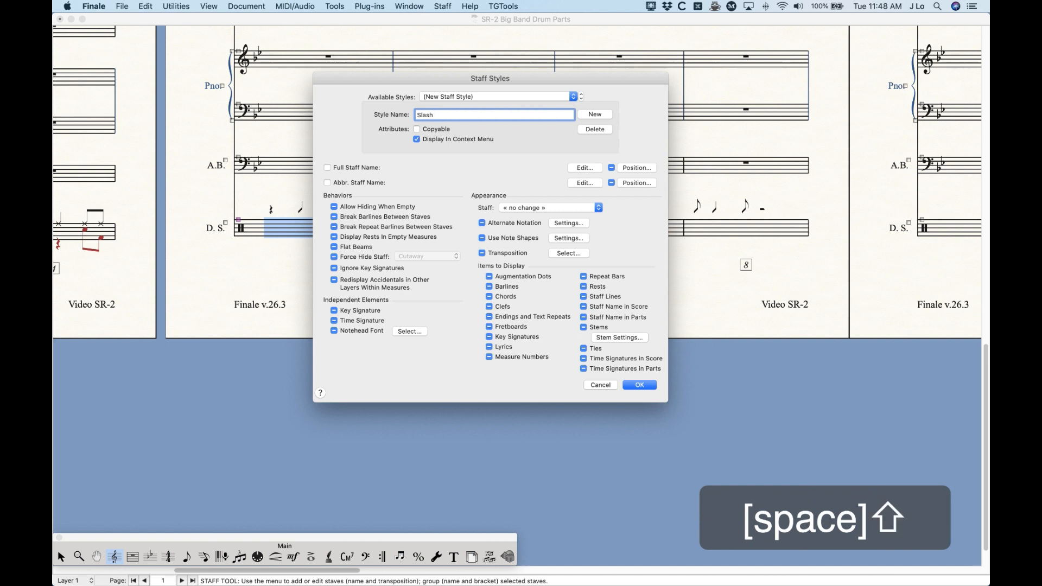
pyautogui.press('BackSpace')
pyautogui.write('L4')
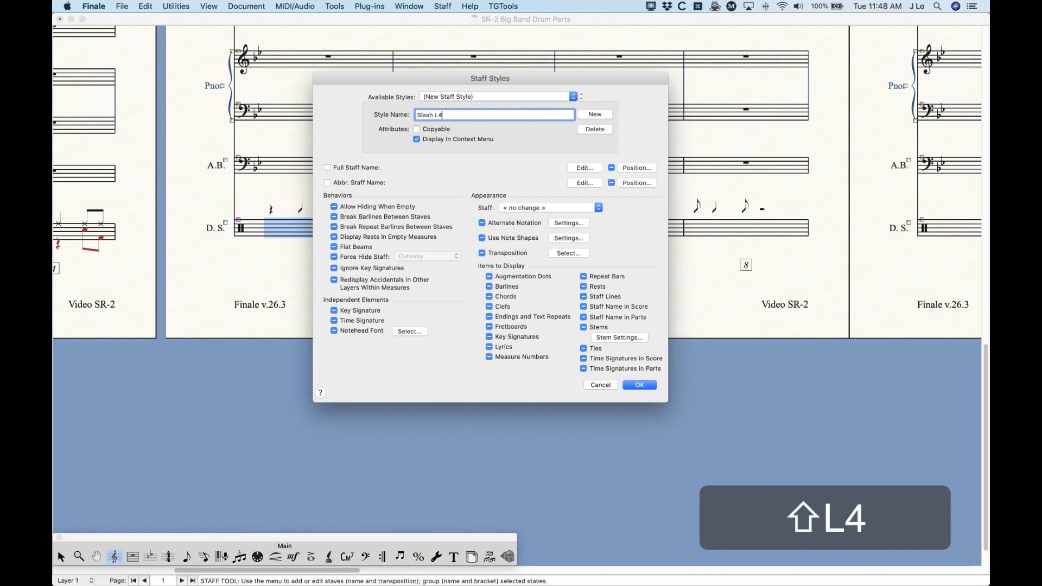
pyautogui.write(' Only')
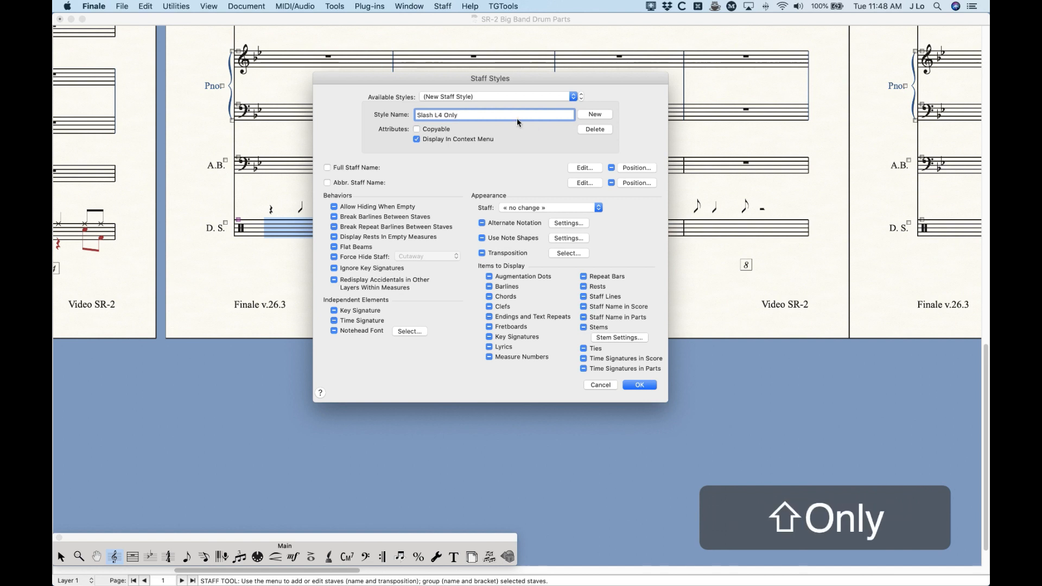
pyautogui.click(417, 129)
# Set the style's alternate notation to Slash Notation on Layer 4, showing notes, articulations and expressions in the other layers.
pyautogui.click(483, 223)
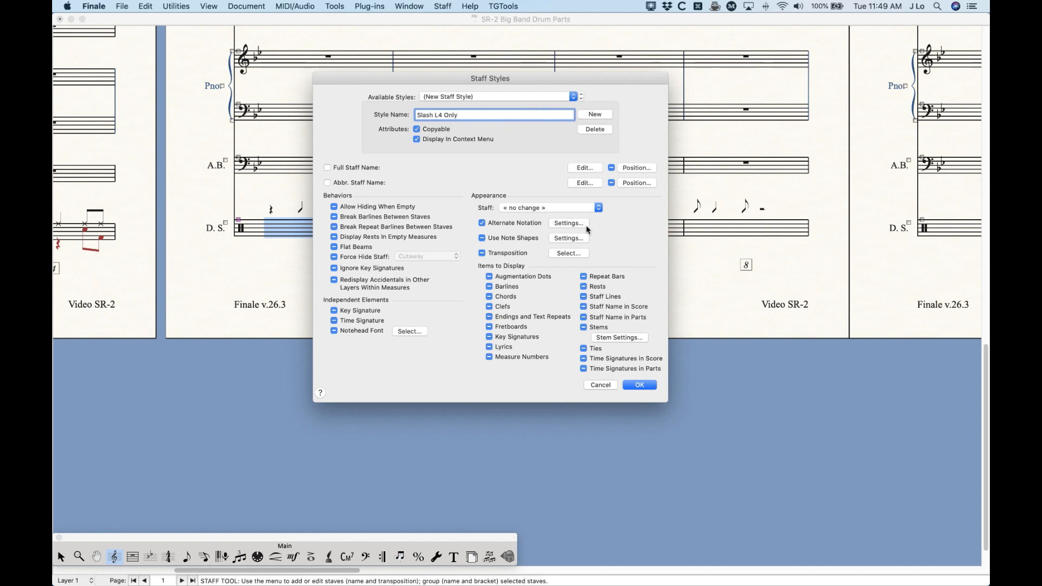
pyautogui.click(563, 224)
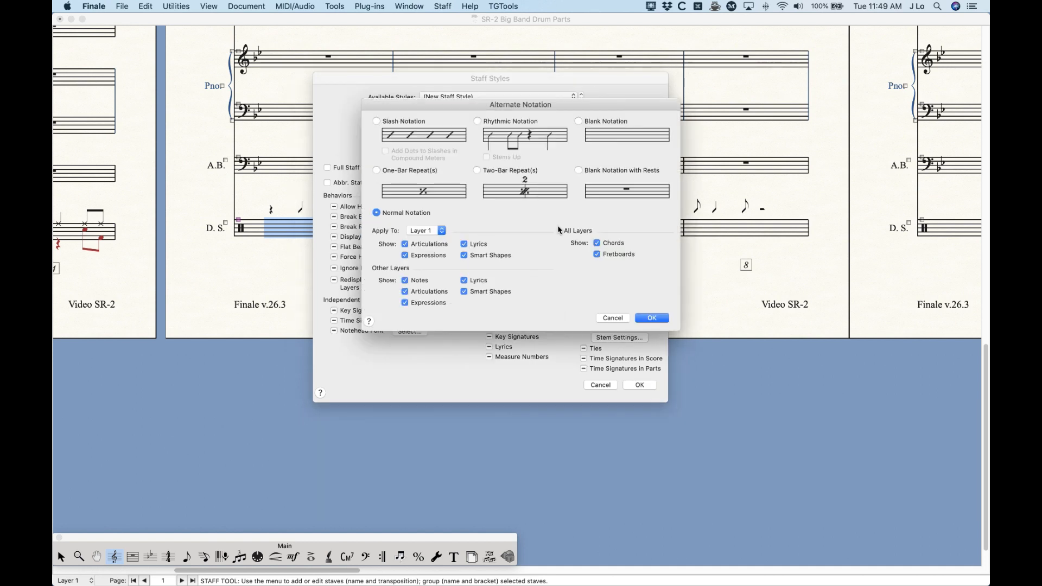
pyautogui.click(377, 121)
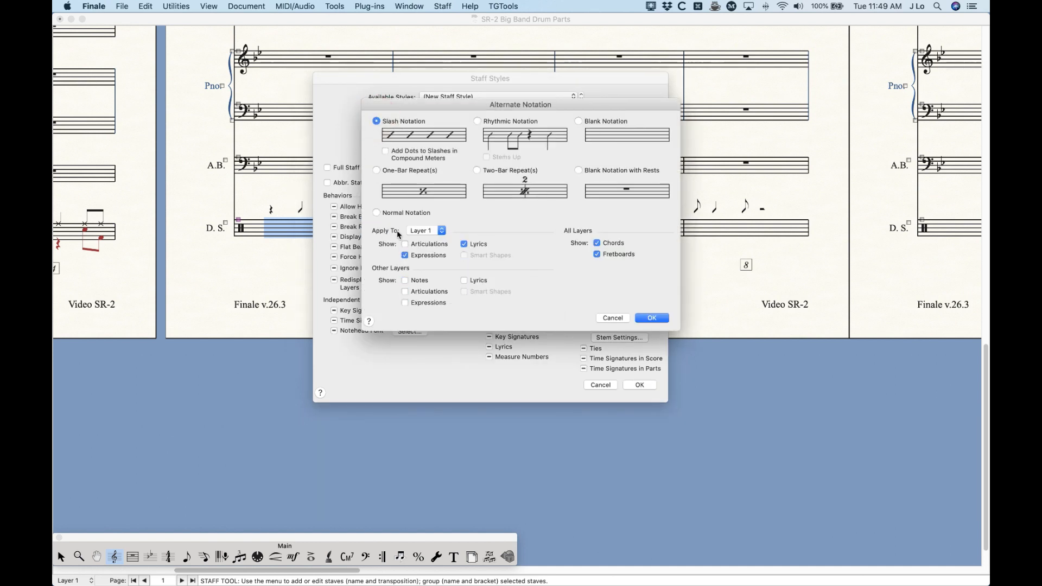
pyautogui.click(434, 229)
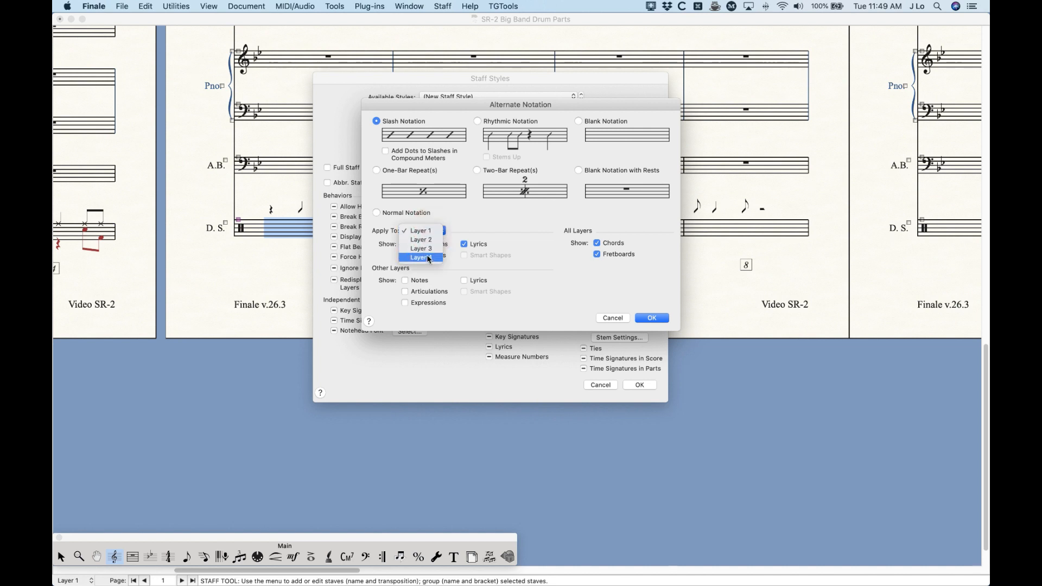
pyautogui.click(425, 256)
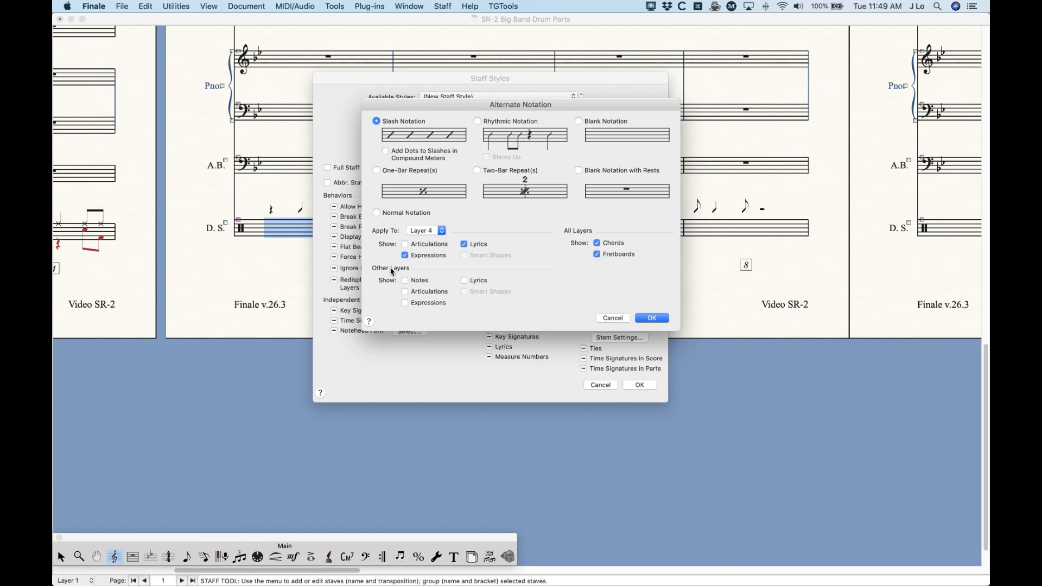
pyautogui.click(406, 281)
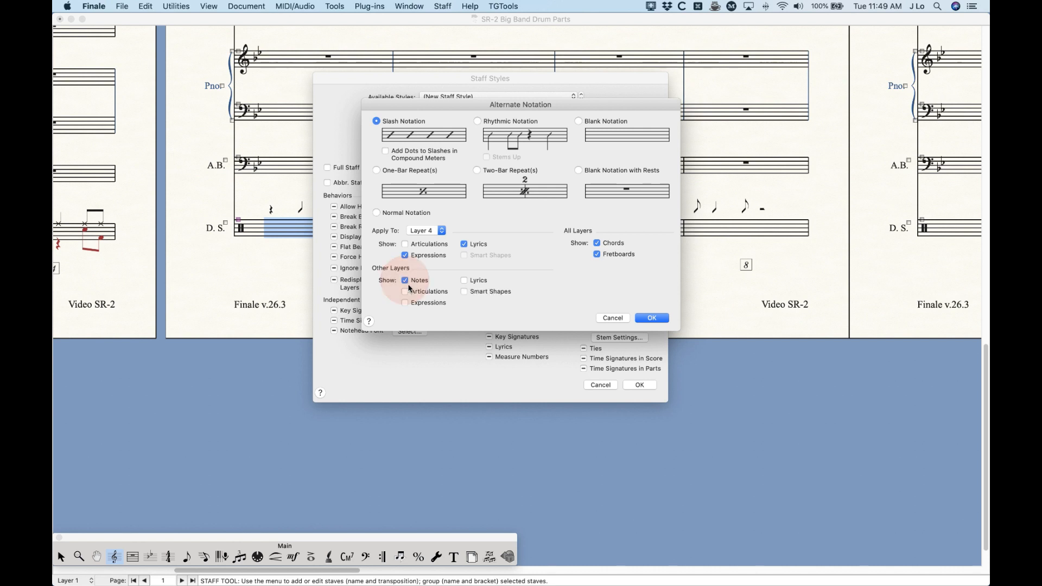
pyautogui.click(405, 291)
pyautogui.click(405, 303)
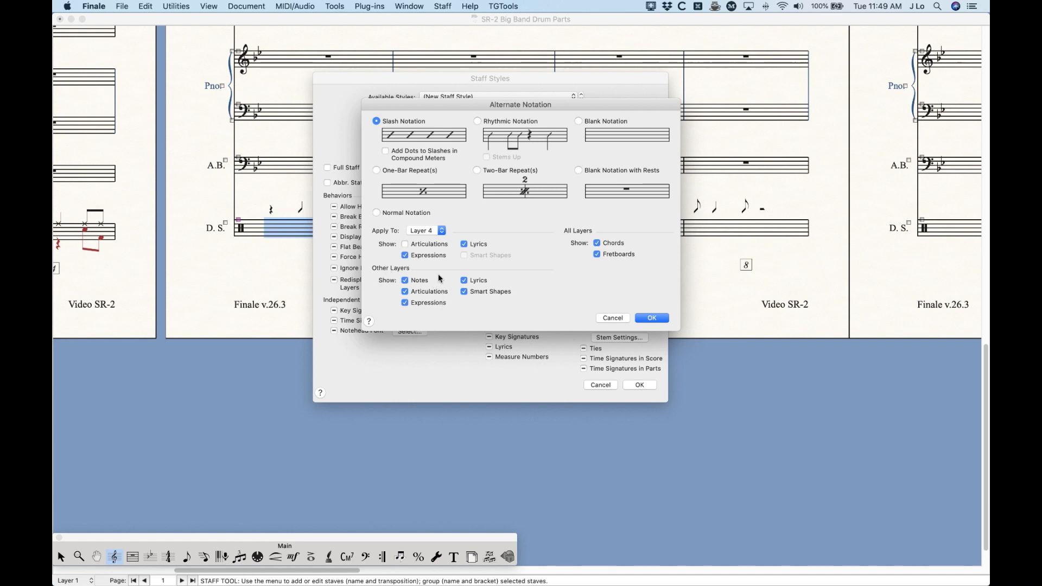
pyautogui.click(643, 318)
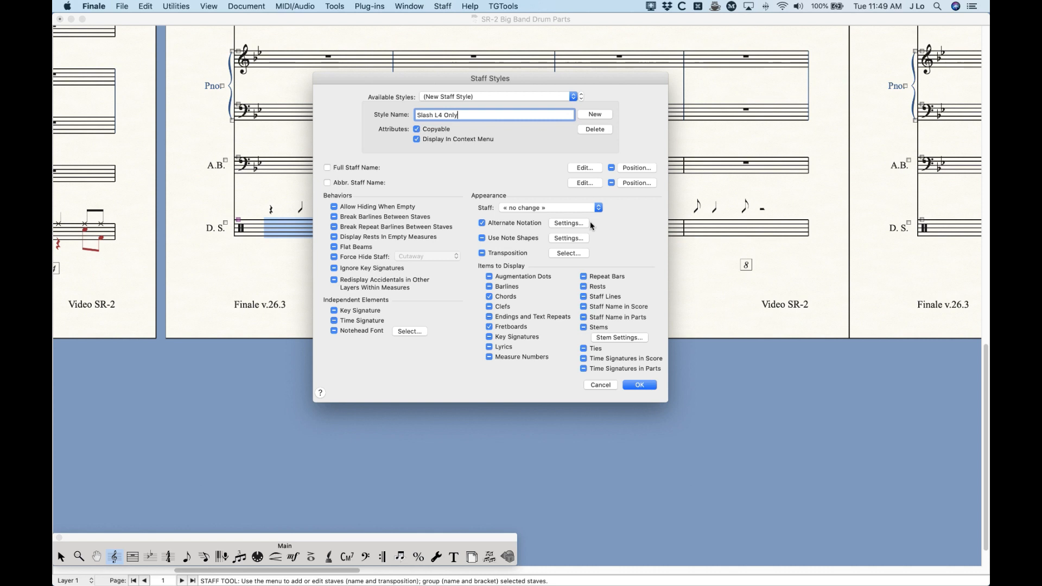
pyautogui.click(640, 385)
# Apply the Slash L4 Only staff style to measures 5 to 8 of the drum set staff.
pyautogui.press('shift')
pyautogui.keyDown('shift'); pyautogui.click(715, 229); pyautogui.keyUp('shift')
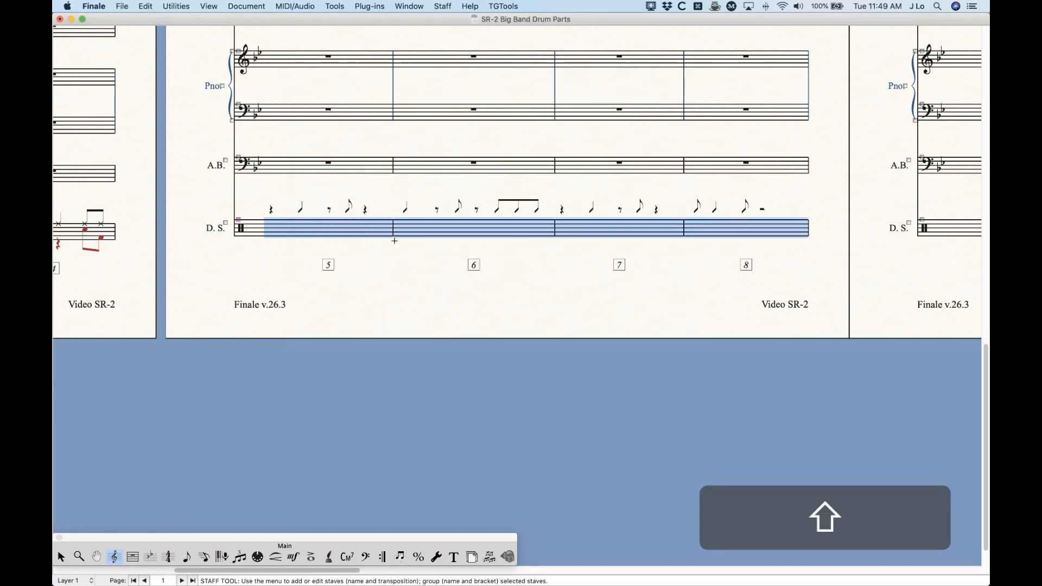
pyautogui.rightClick(362, 234)
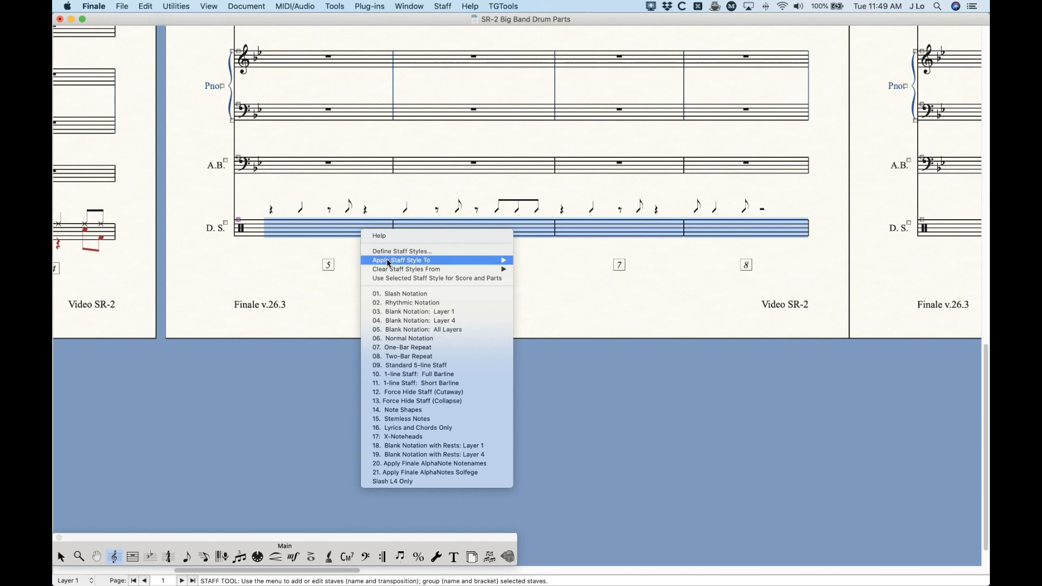
pyautogui.moveTo(489, 261)
pyautogui.click(556, 261)
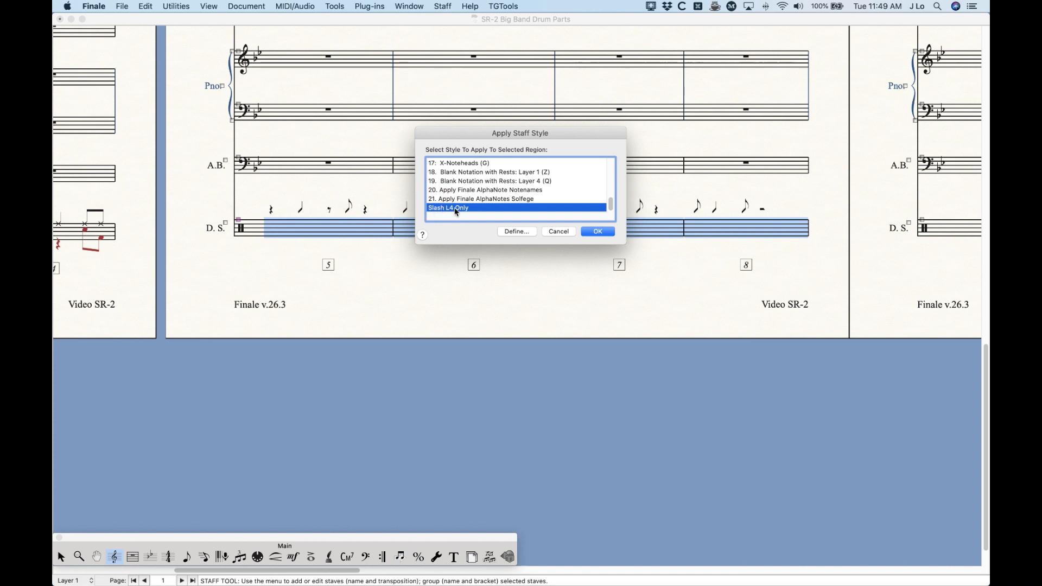
pyautogui.click(595, 232)
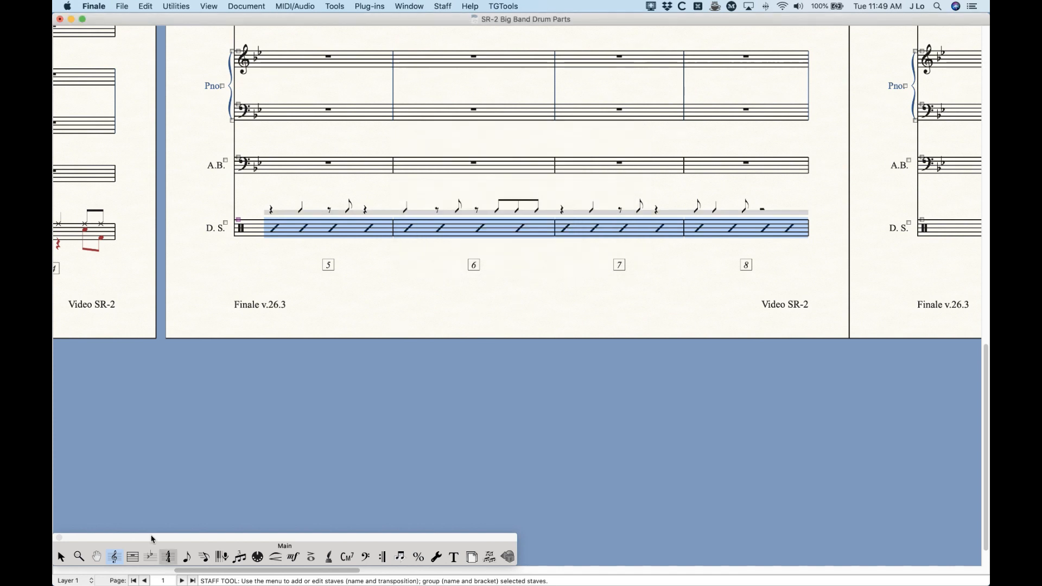
pyautogui.click(61, 557)
pyautogui.click(305, 190)
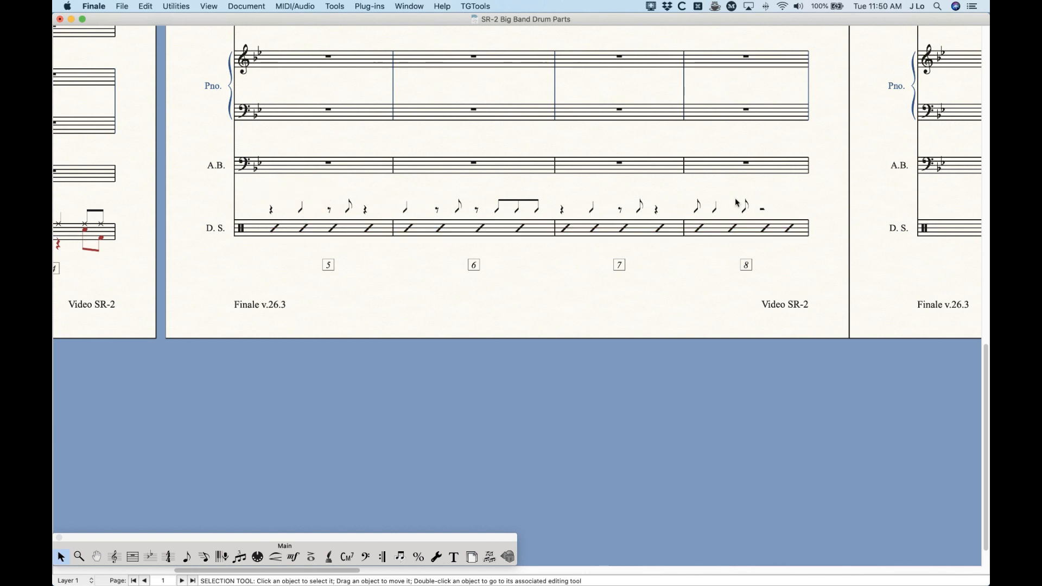
# Enter four kick drum quarter notes in layer 2 of measure 5 on the drum set staff with Speedy Entry.
pyautogui.press('super+equal')
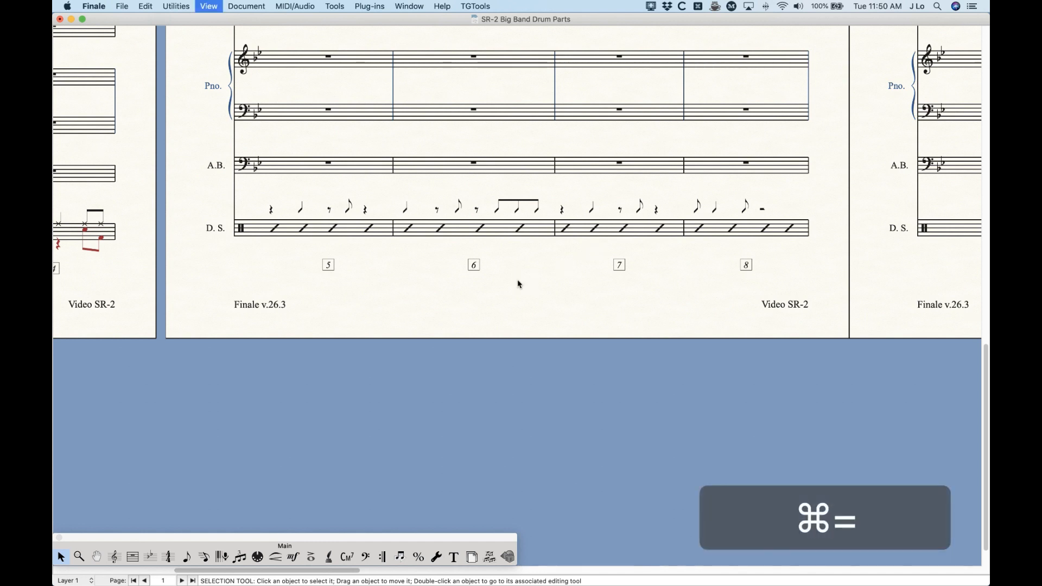
pyautogui.hscroll(5, 505, 375)
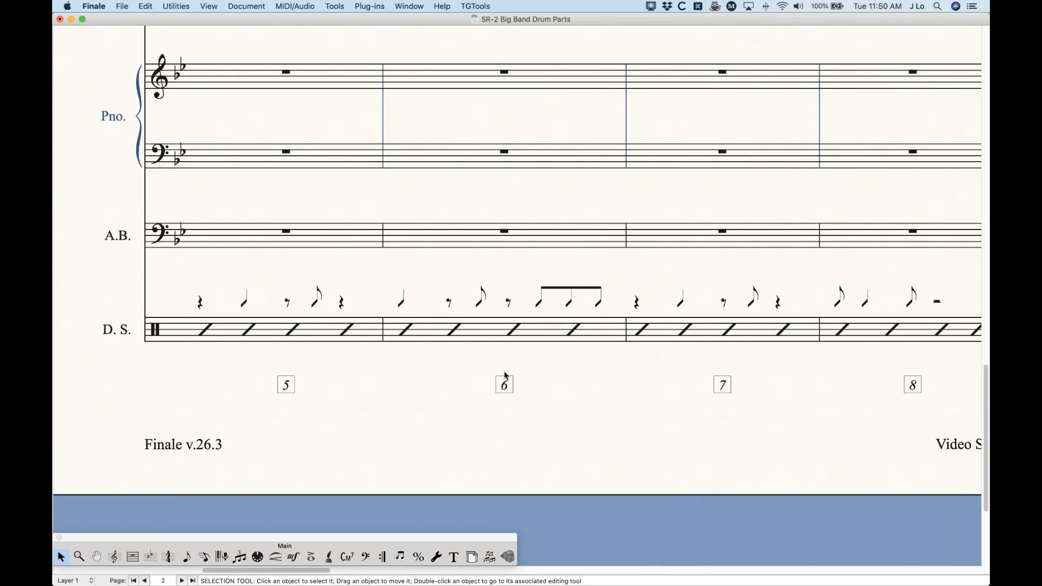
pyautogui.hscroll(2, 504, 374)
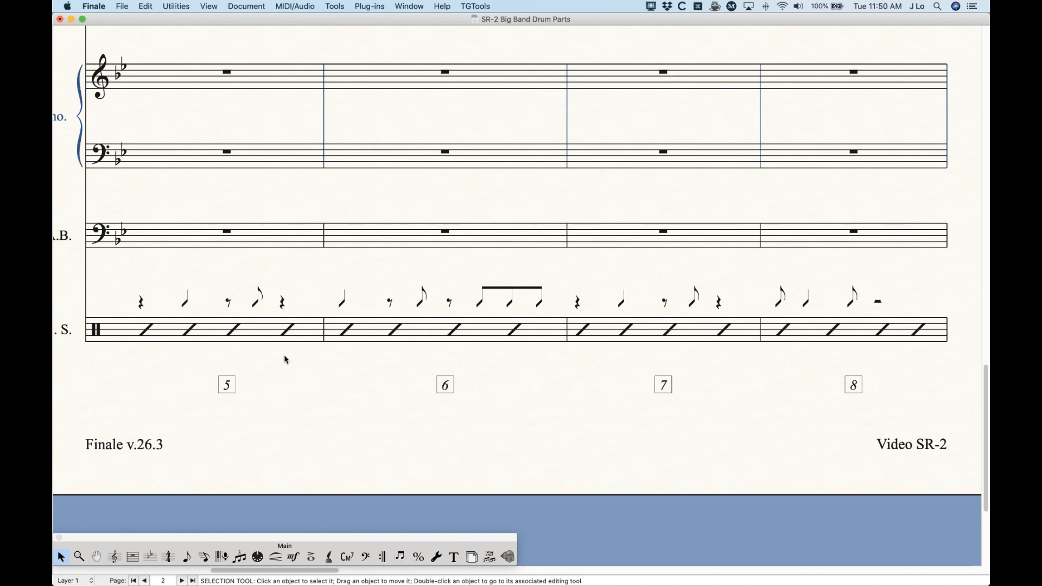
pyautogui.click(204, 558)
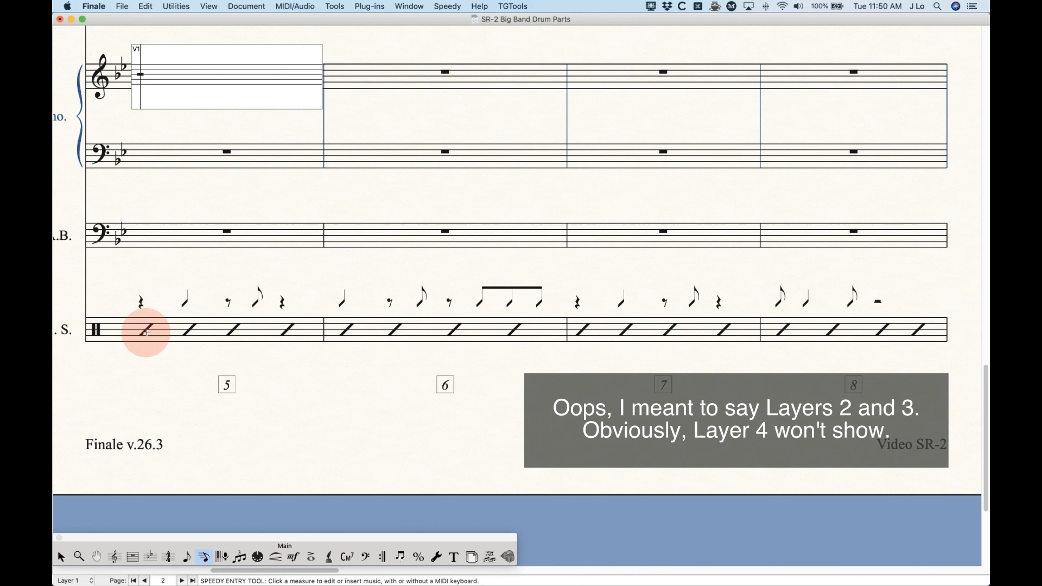
pyautogui.click(185, 341)
pyautogui.hotkey('alt', 'Down')
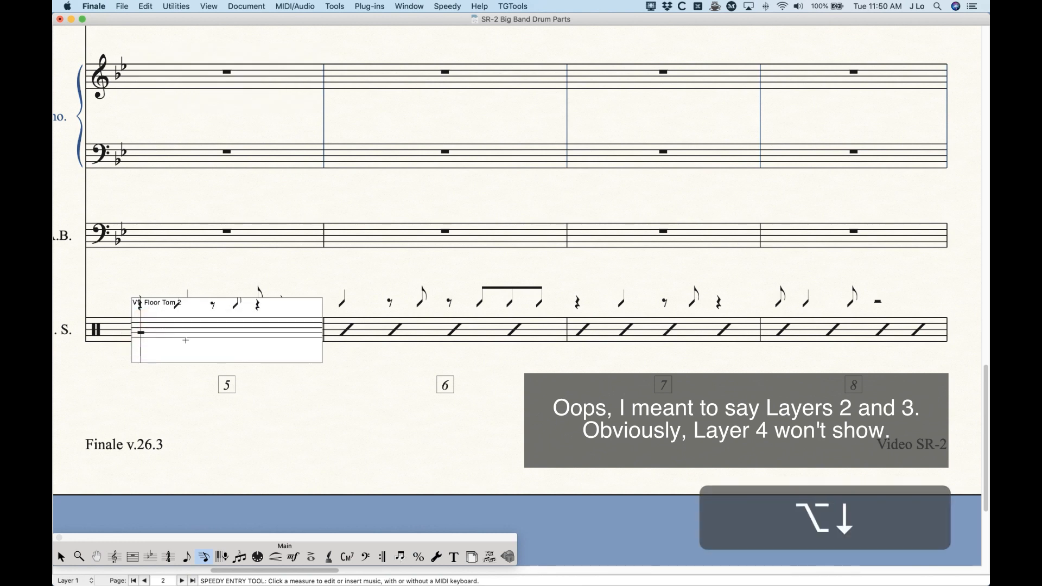
pyautogui.press('alt+super+2')
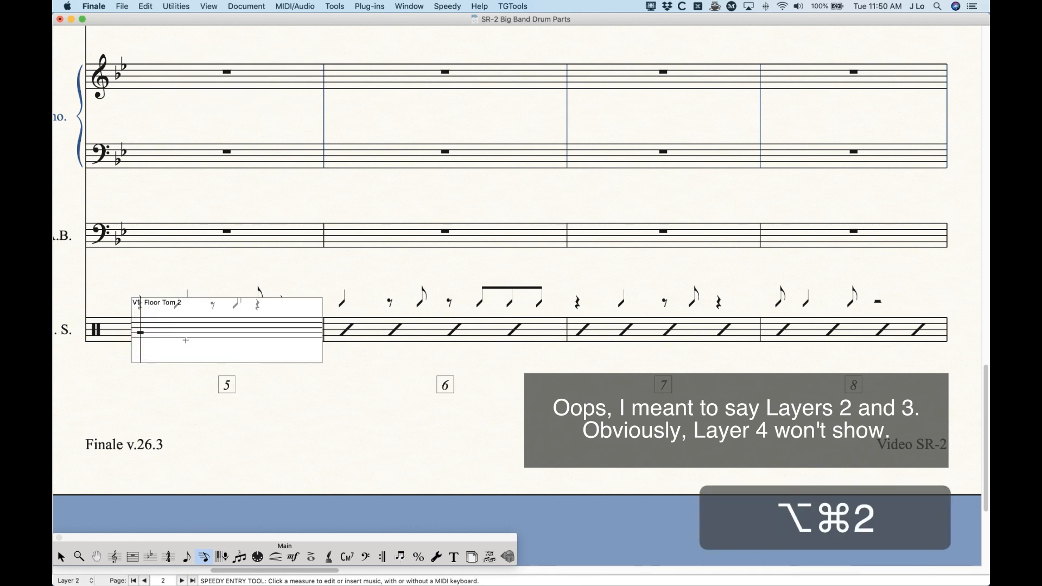
pyautogui.press('Down')
pyautogui.press('5')
pyautogui.press('Left')
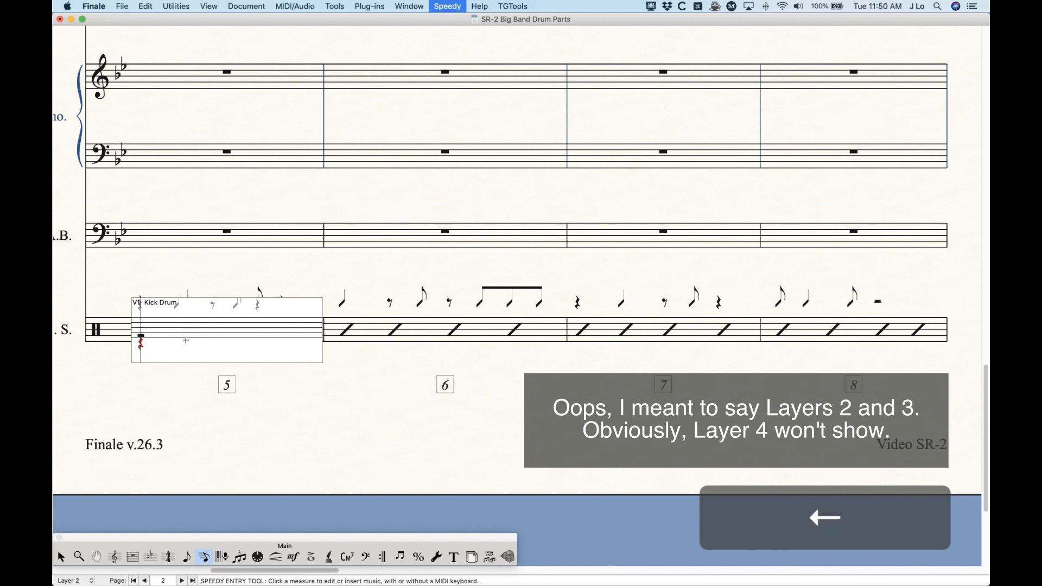
pyautogui.press('Right')
pyautogui.press('5')
pyautogui.press('5')
pyautogui.press('5')
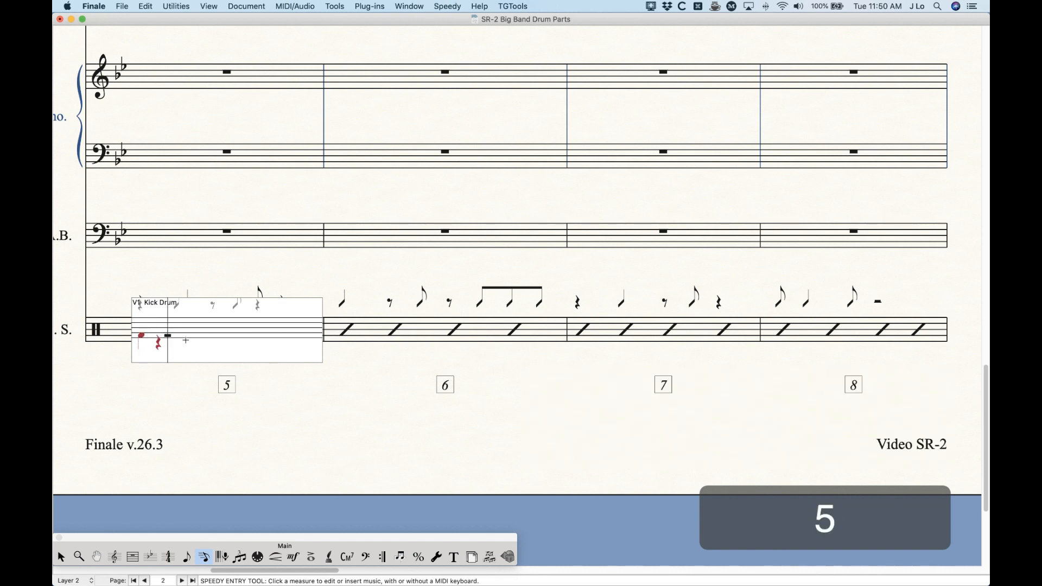
pyautogui.press('Left')
pyautogui.press('Left')
pyautogui.press('Left')
pyautogui.press('Return')
pyautogui.press('Left')
pyautogui.press('Return')
pyautogui.press('Left')
pyautogui.press('Return')
pyautogui.click(302, 261)
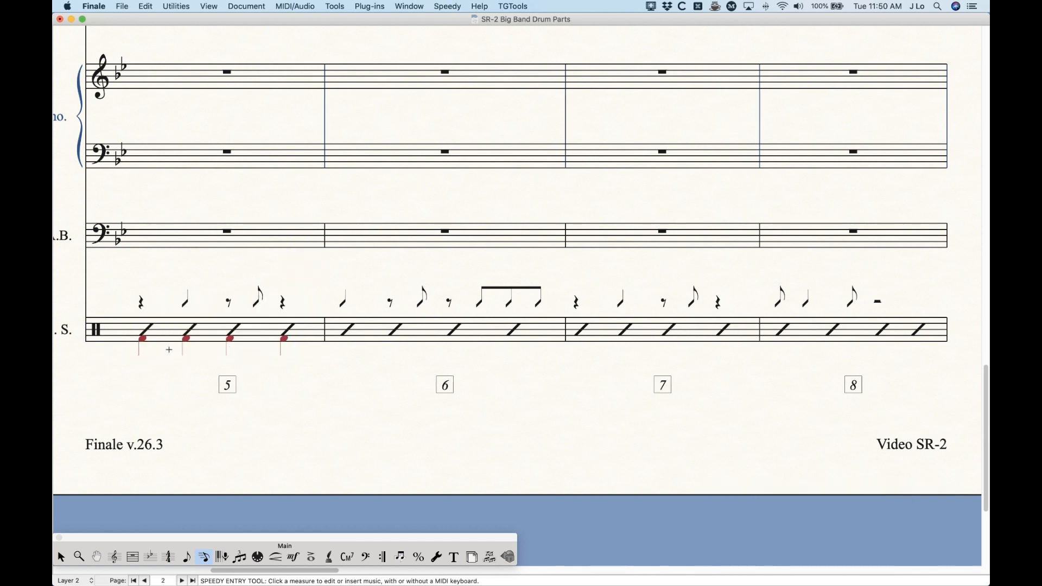
# Enter a crash cymbal whole note in layer 3 of measure 5 on the drum set staff.
pyautogui.click(166, 326)
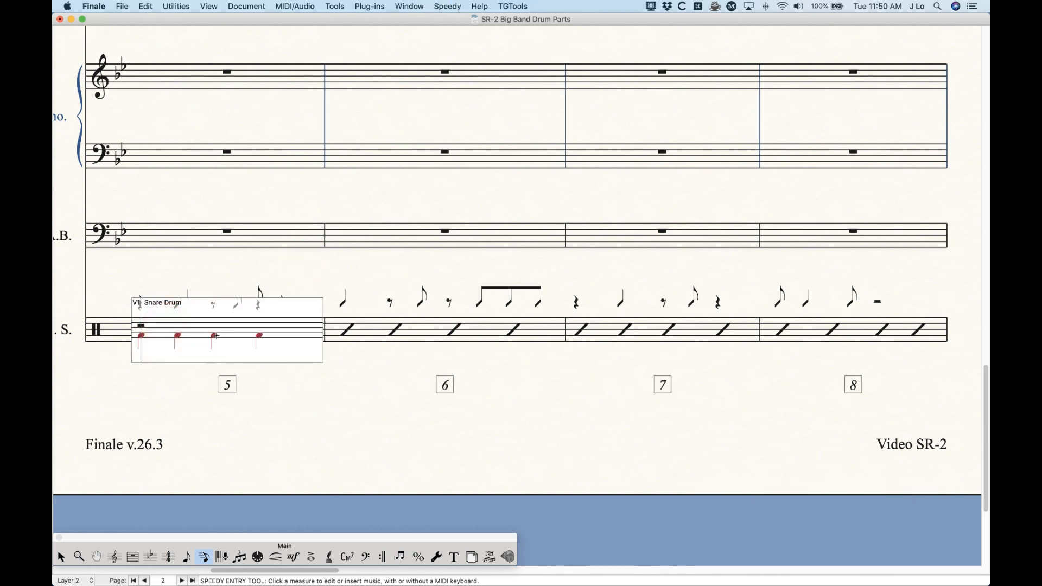
pyautogui.press('alt+super+3')
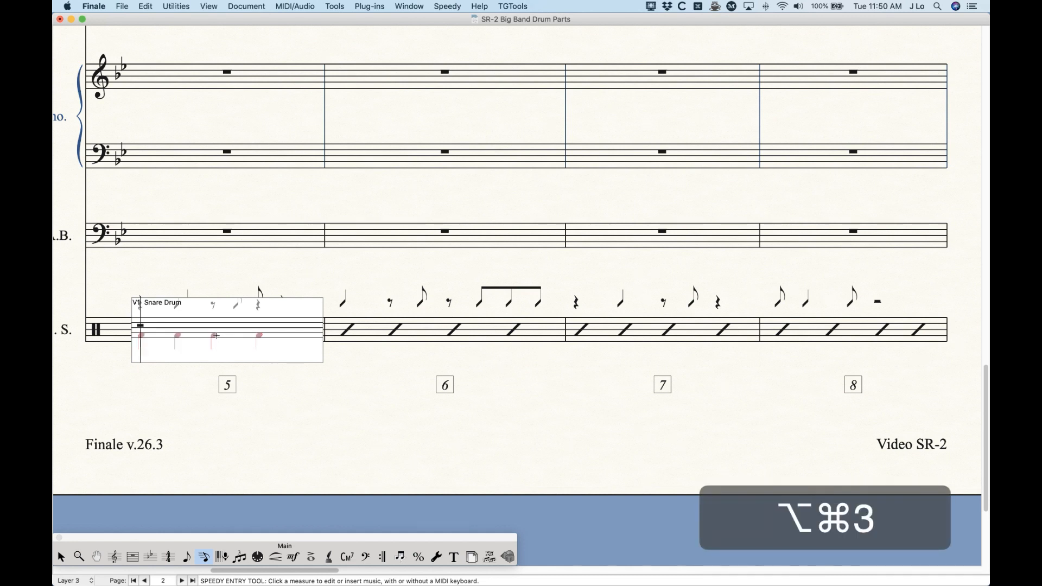
pyautogui.press('Up')
pyautogui.press('Up')
pyautogui.press('Up')
pyautogui.press('Up')
pyautogui.press('Up')
pyautogui.press('Up')
pyautogui.press('Up')
pyautogui.press('Up')
pyautogui.press('Up')
pyautogui.press('Up')
pyautogui.press('Up')
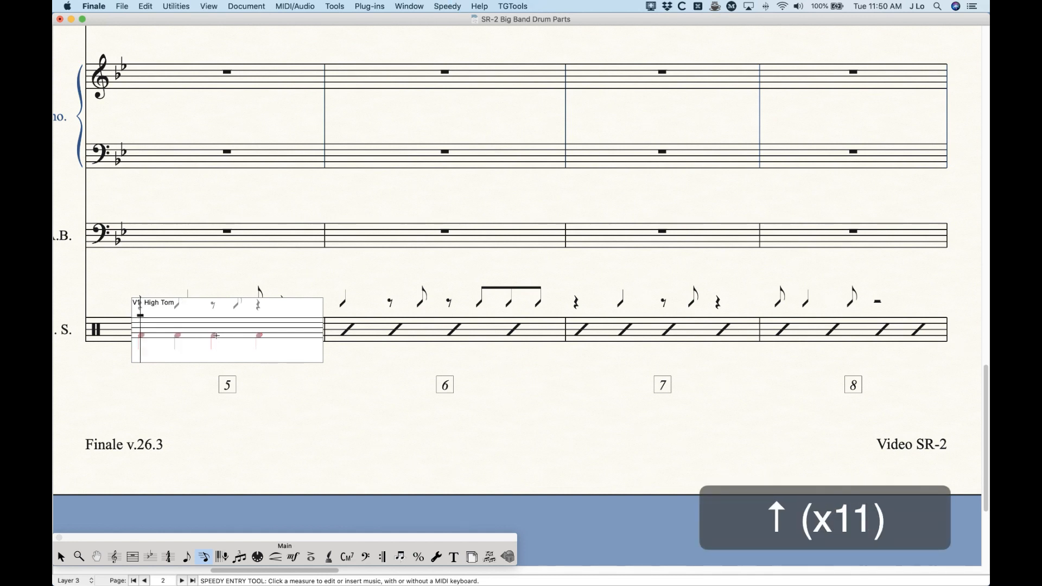
pyautogui.press('Up')
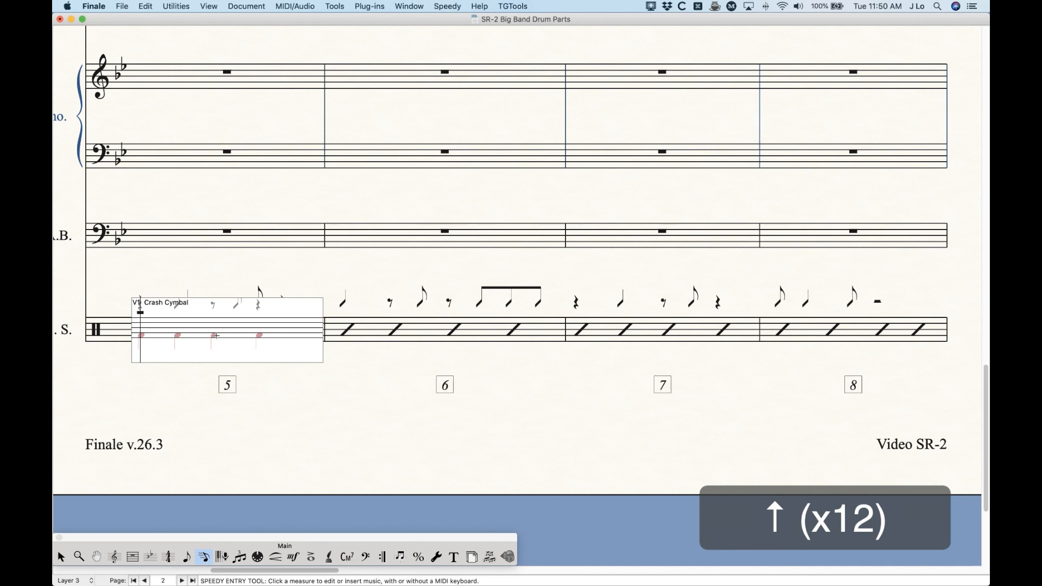
pyautogui.press('7')
pyautogui.press('Left')
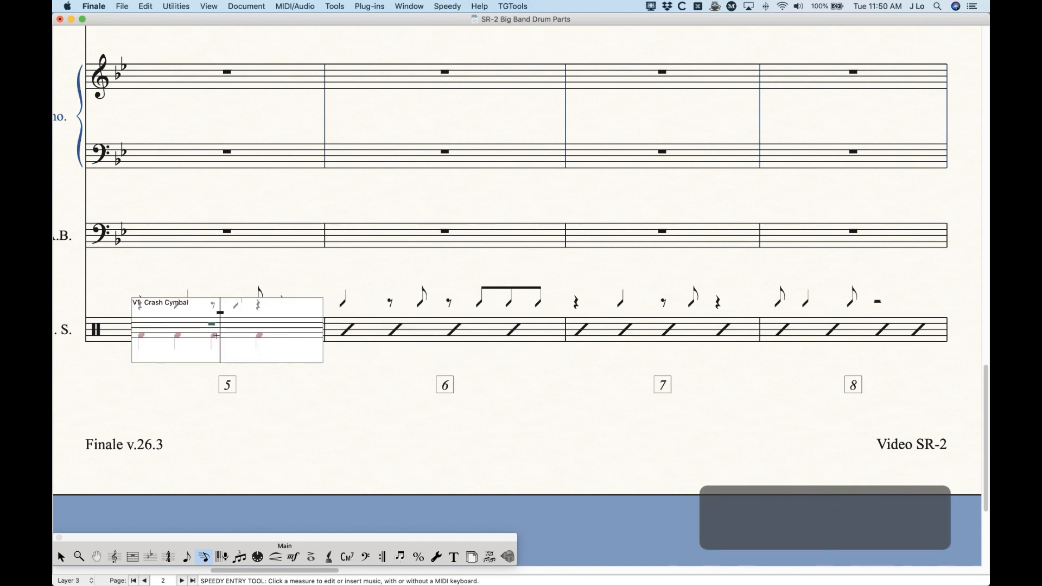
pyautogui.press('Left')
pyautogui.click(213, 257)
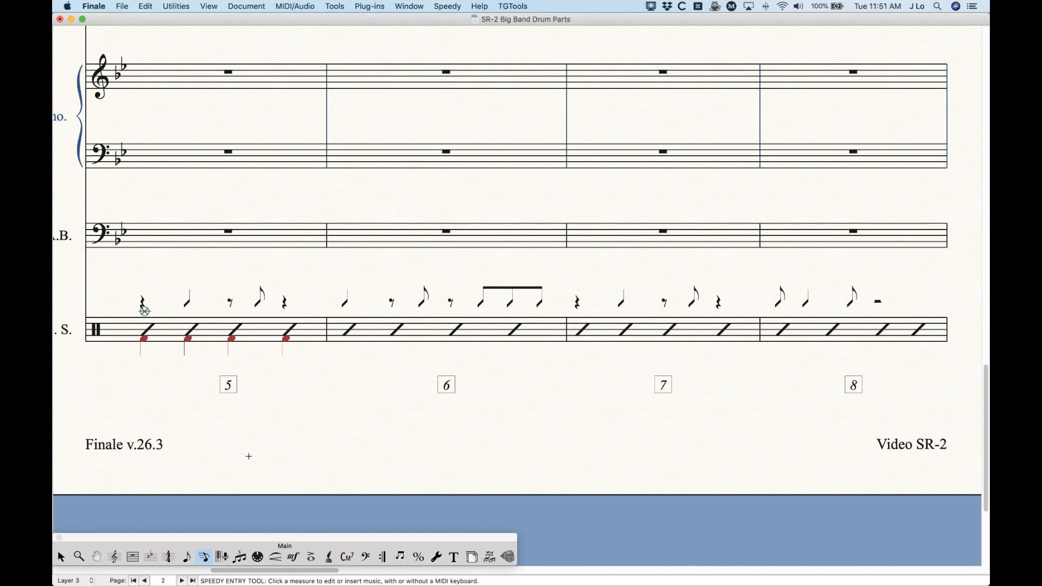
# Try One-Bar Repeat(s) as the Slash L4 Only style's Layer 4 alternate notation, with the other layers' items shown, and undo it.
pyautogui.click(114, 557)
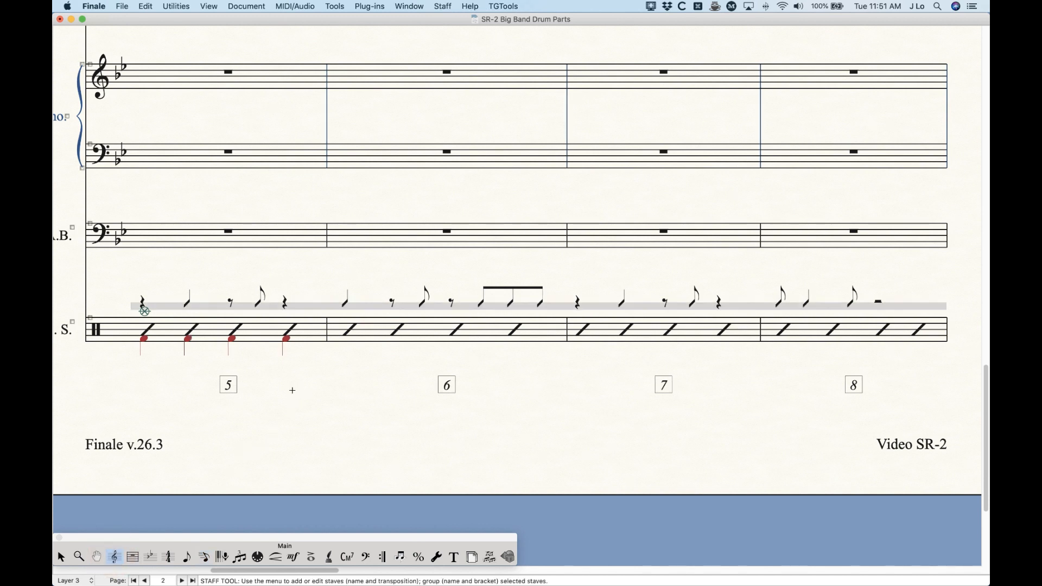
pyautogui.doubleClick(308, 306)
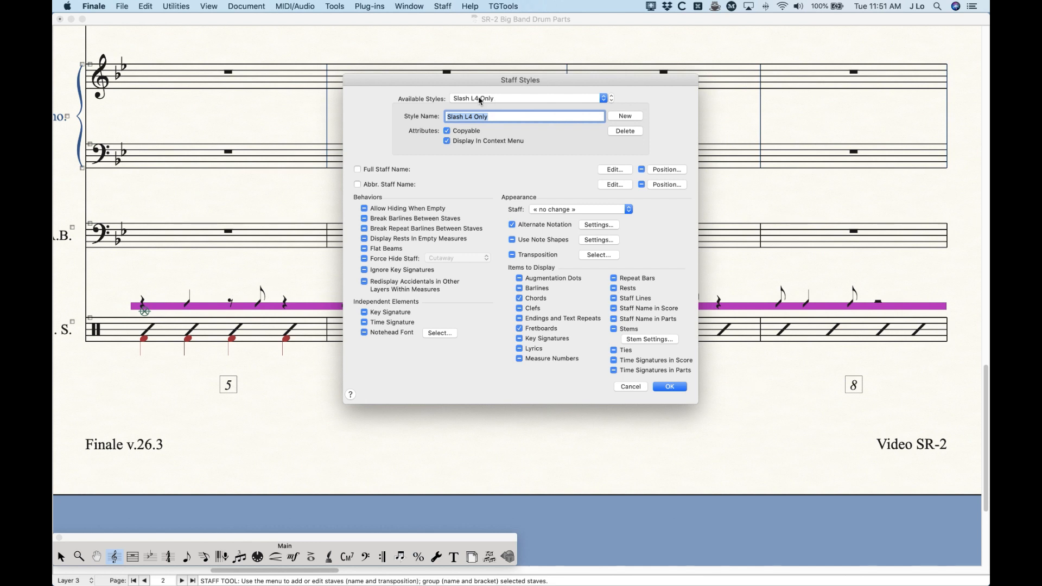
pyautogui.click(598, 224)
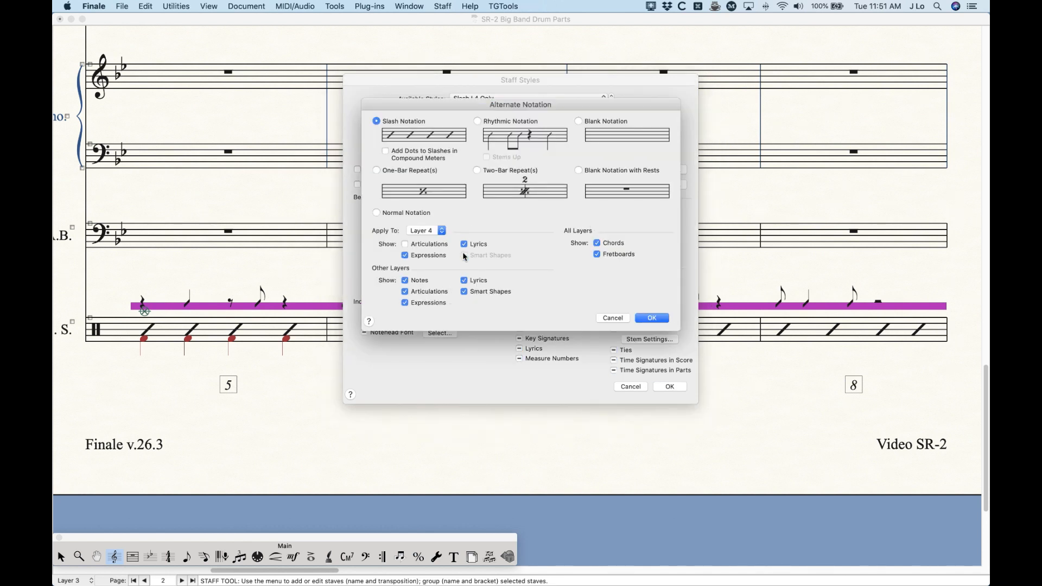
pyautogui.click(376, 171)
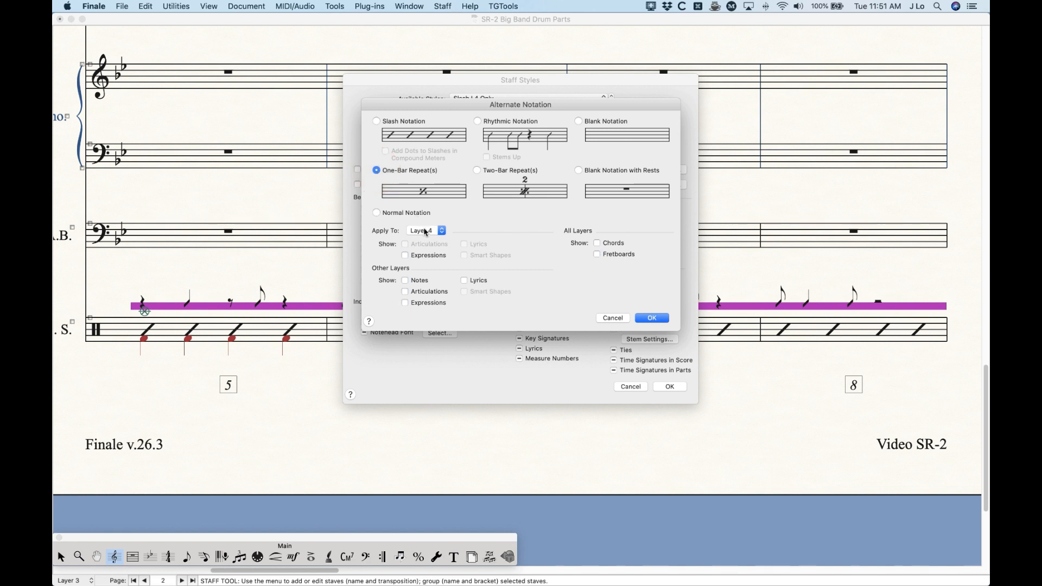
pyautogui.click(408, 291)
pyautogui.click(405, 303)
pyautogui.click(464, 280)
pyautogui.click(464, 291)
pyautogui.click(654, 319)
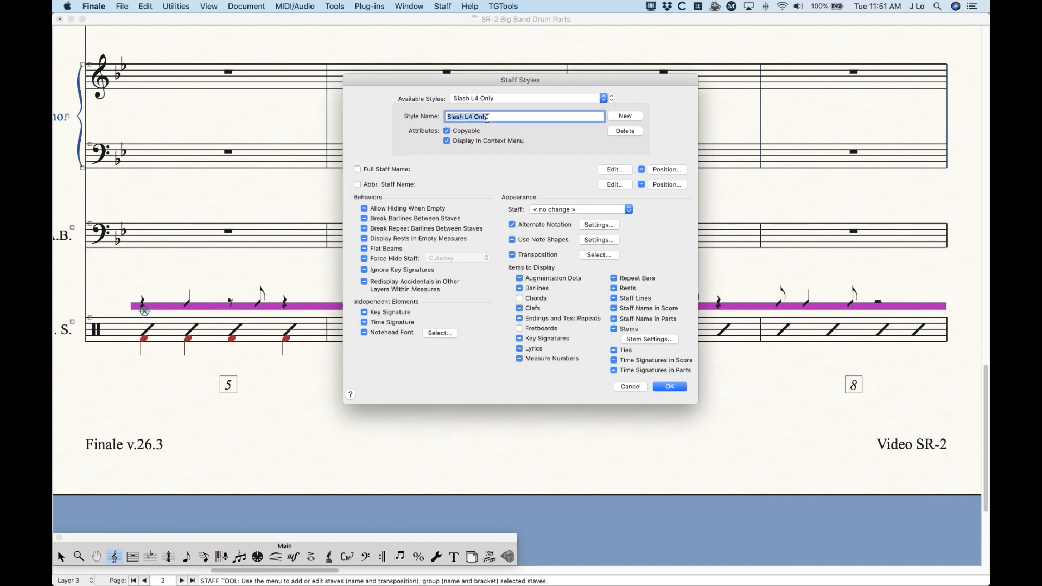
pyautogui.click(665, 386)
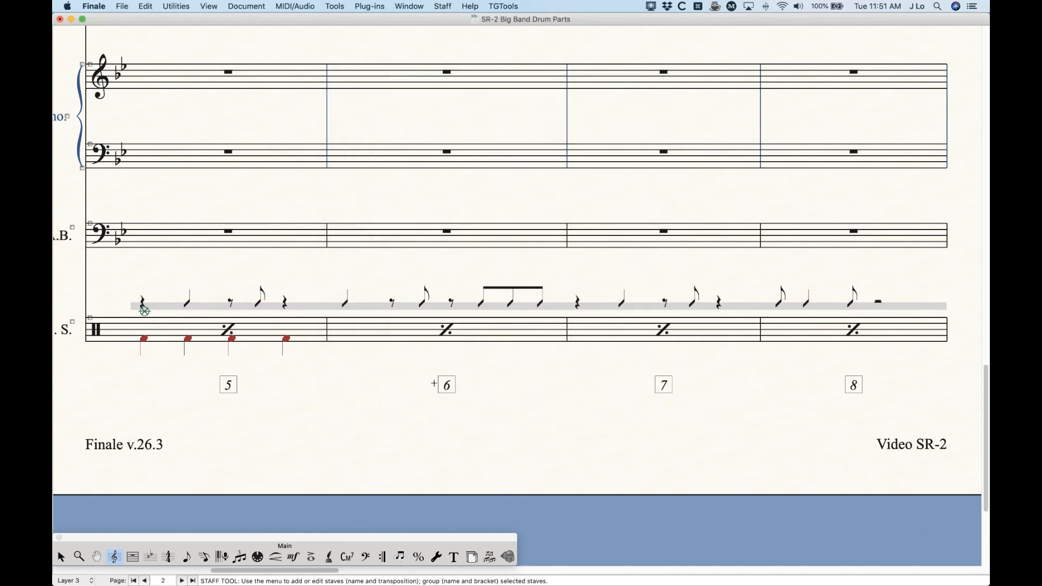
pyautogui.press('cmd+z')
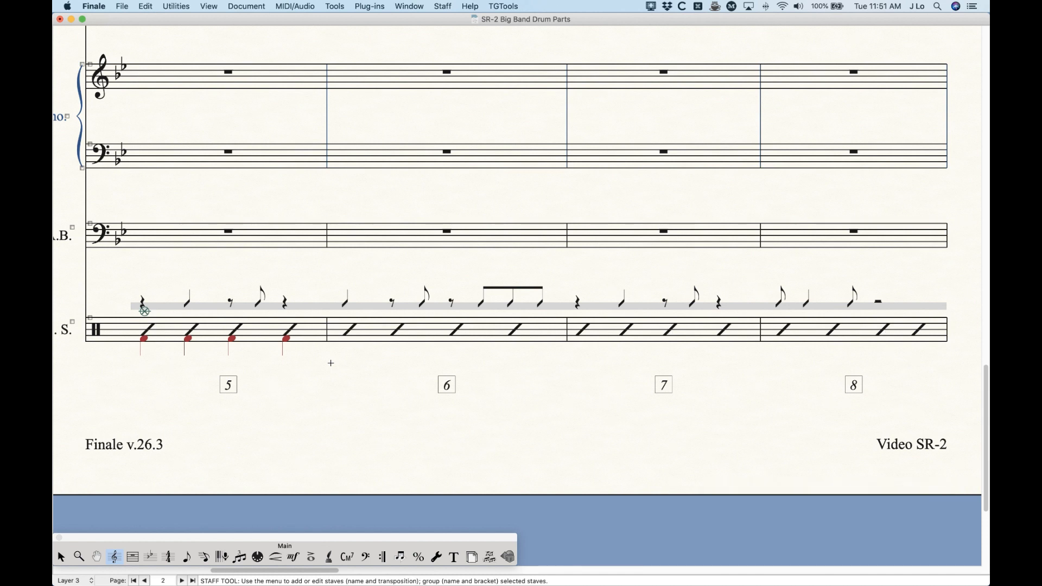
# Delete the layer 3 crash cymbal whole note from measure 5 of the drum set staff with Speedy Entry.
pyautogui.click(203, 557)
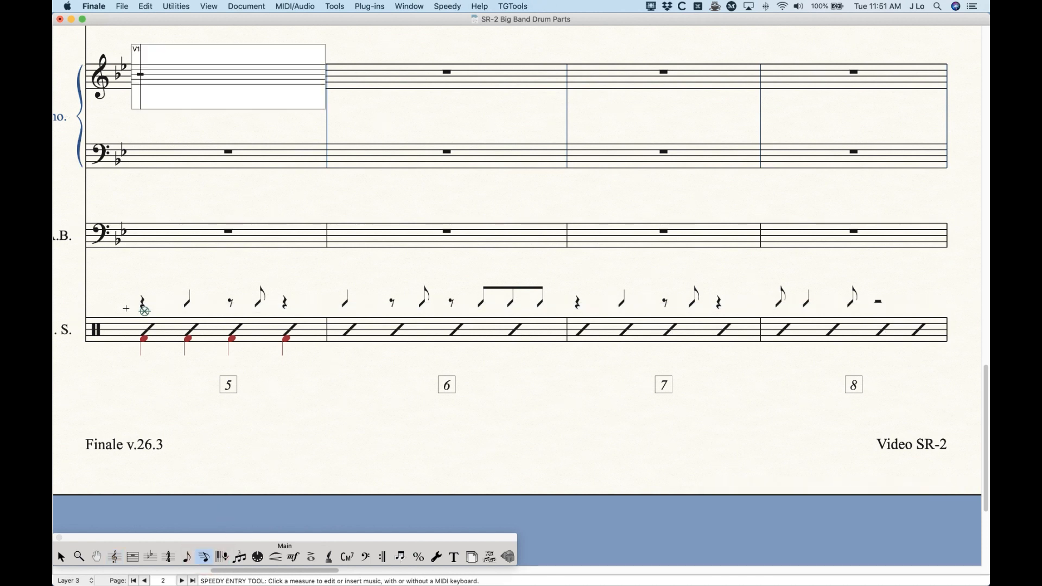
pyautogui.click(138, 327)
pyautogui.press('BackSpace')
pyautogui.click(212, 256)
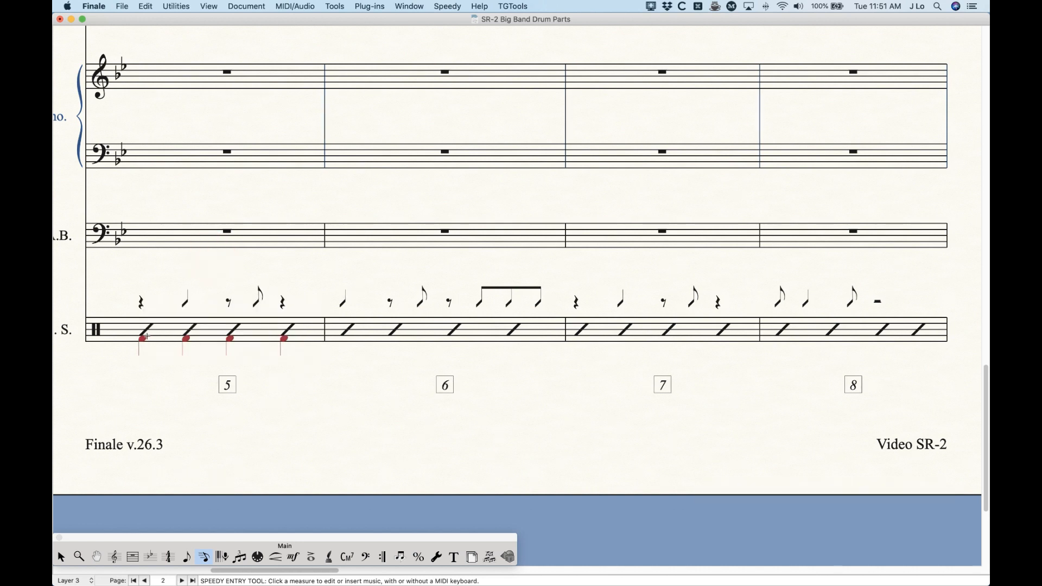
# Remove the Slash L4 Only staff style from measures 5 to 8 of the drum set staff.
pyautogui.press('super+equal')
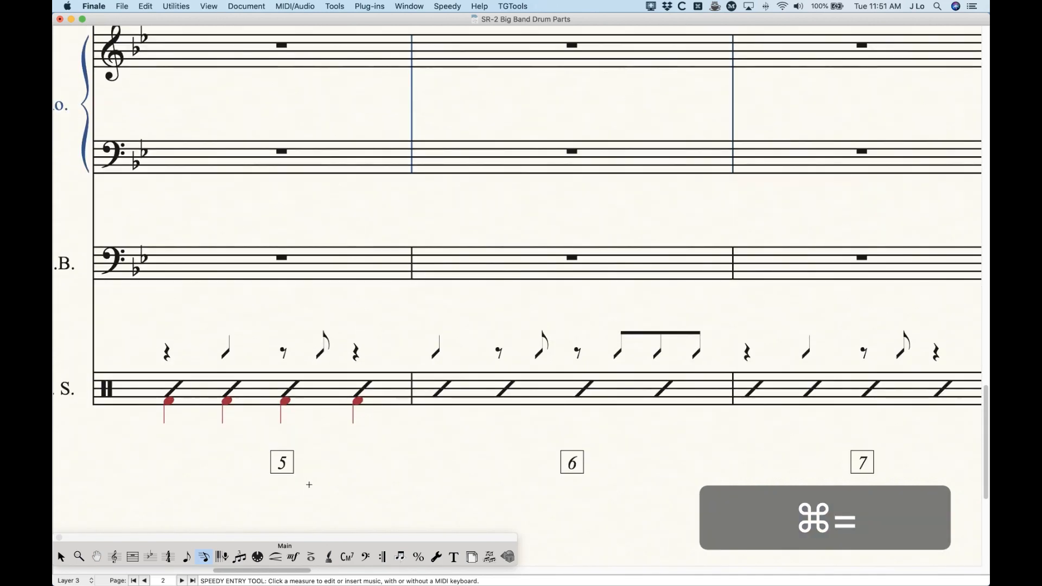
pyautogui.scroll(-2, 309, 485)
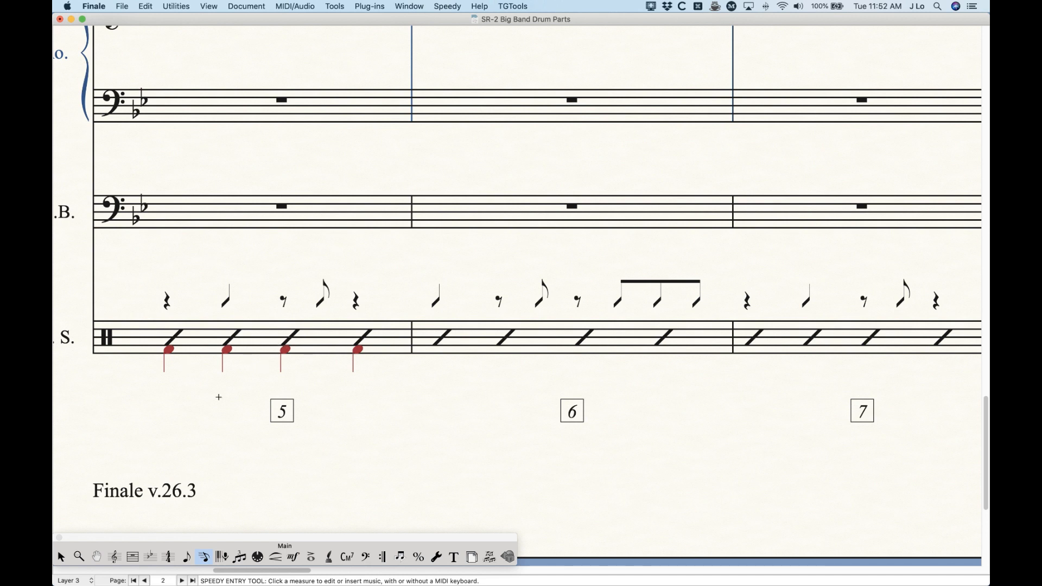
pyautogui.click(114, 556)
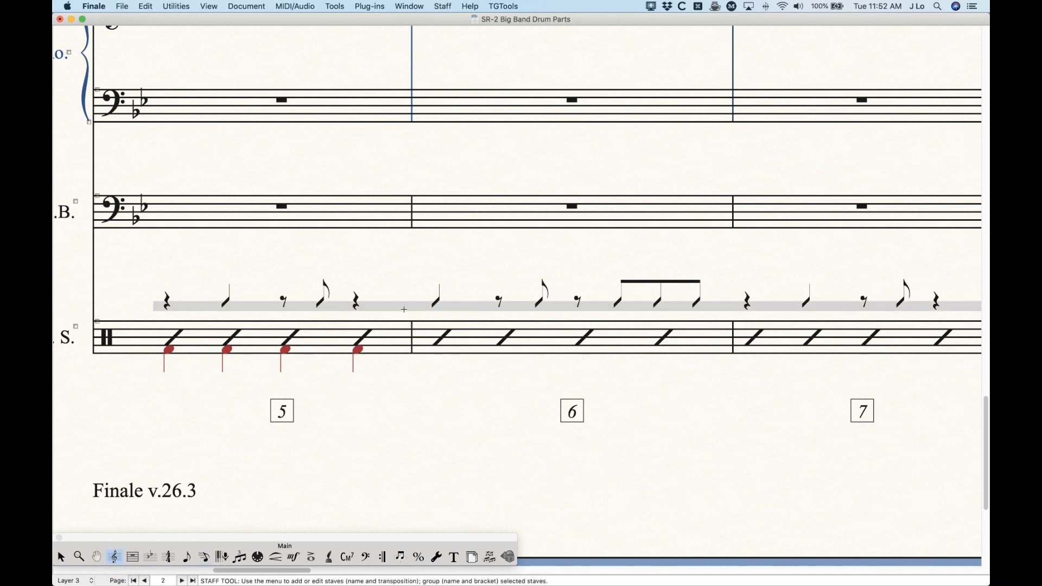
pyautogui.click(404, 309)
pyautogui.press('BackSpace')
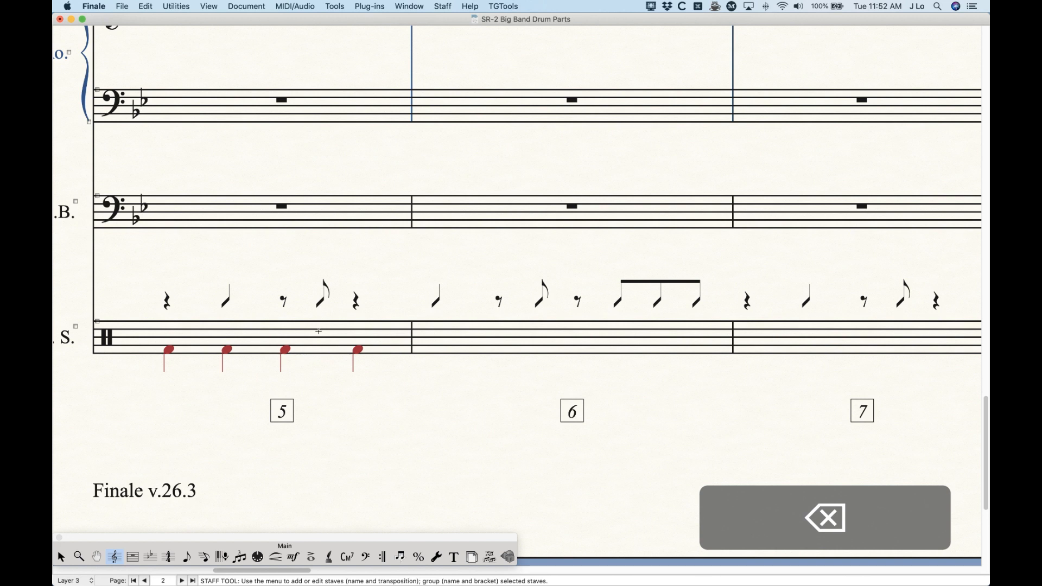
# Create a new staff style named "Slash (High) L4 Only" and make it copyable.
pyautogui.rightClick(319, 331)
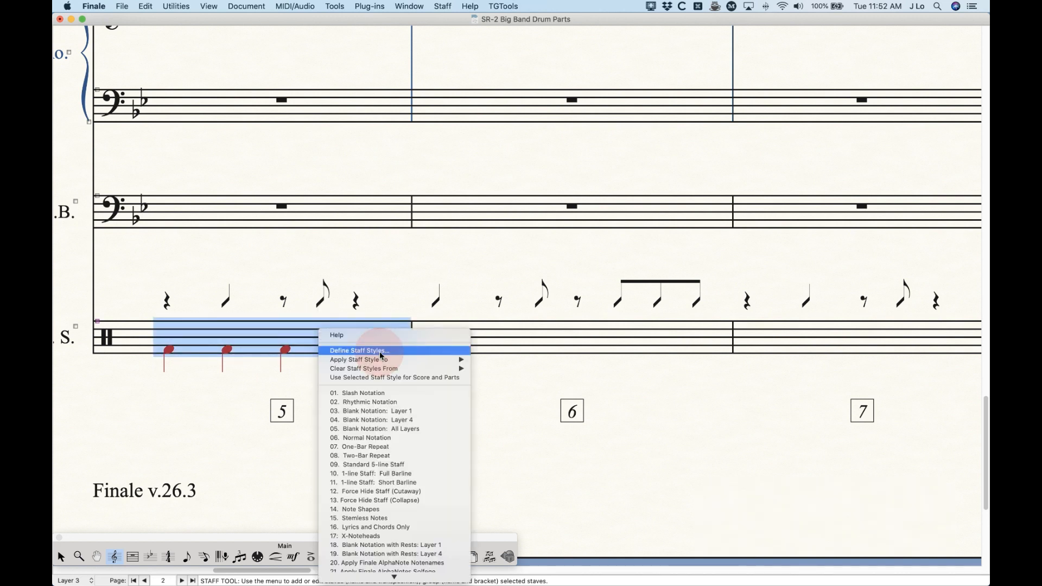
pyautogui.click(382, 354)
pyautogui.click(618, 117)
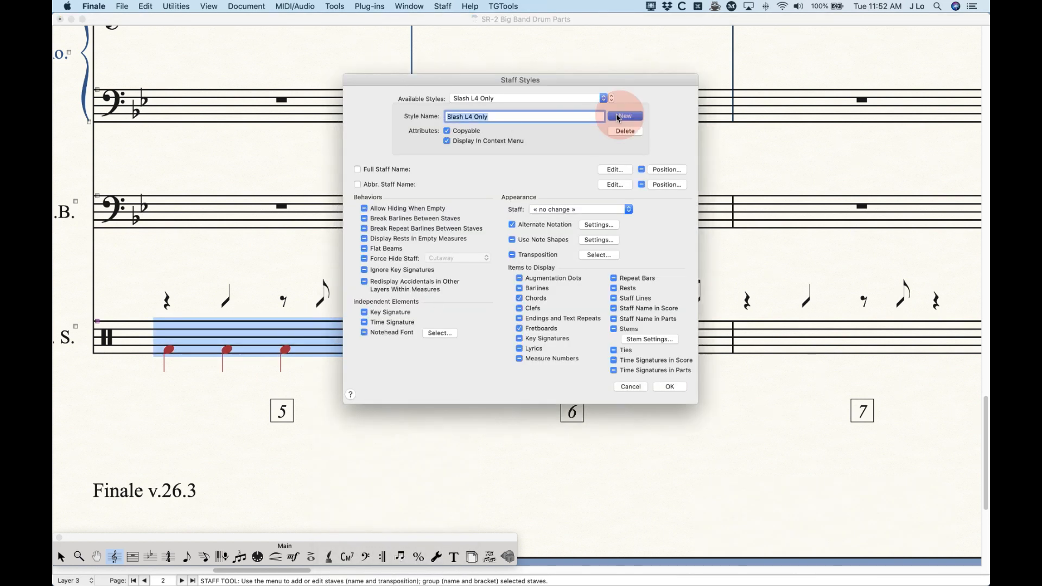
pyautogui.click(509, 115)
pyautogui.moveTo(511, 117); pyautogui.dragTo(368, 111)
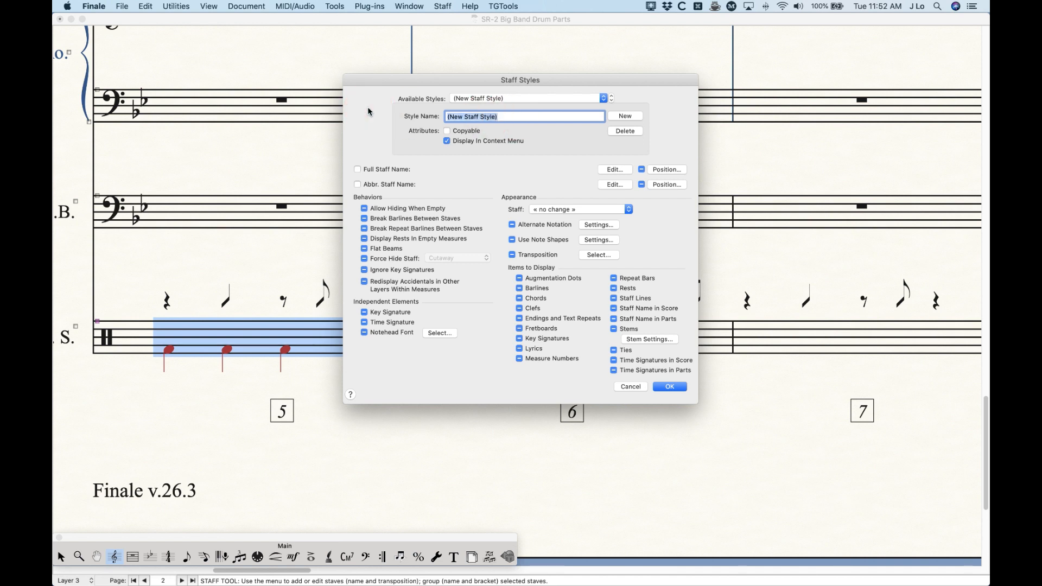
pyautogui.write('Slash (High) L4 Only')
pyautogui.click(452, 132)
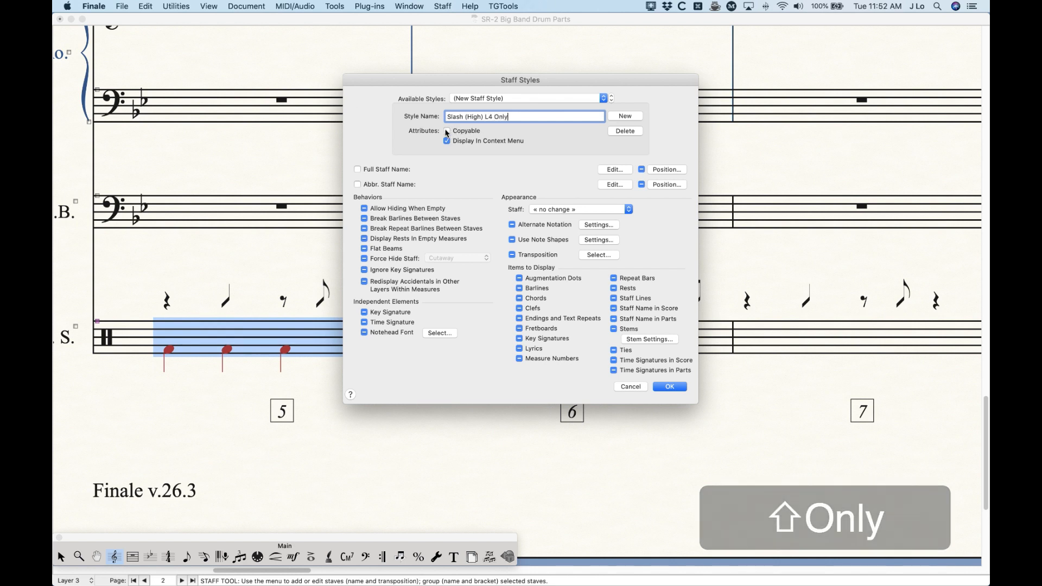
# Set the new style's alternate notation to Slash Notation on Layer 4, showing notes, articulations, expressions, lyrics and smart shapes in other layers.
pyautogui.click(512, 225)
pyautogui.click(594, 225)
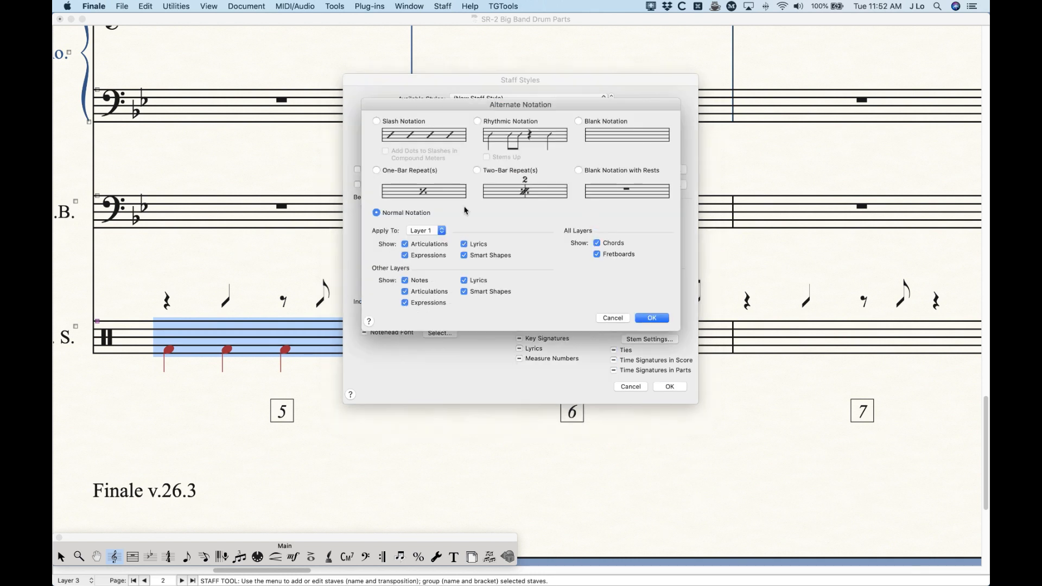
pyautogui.click(377, 121)
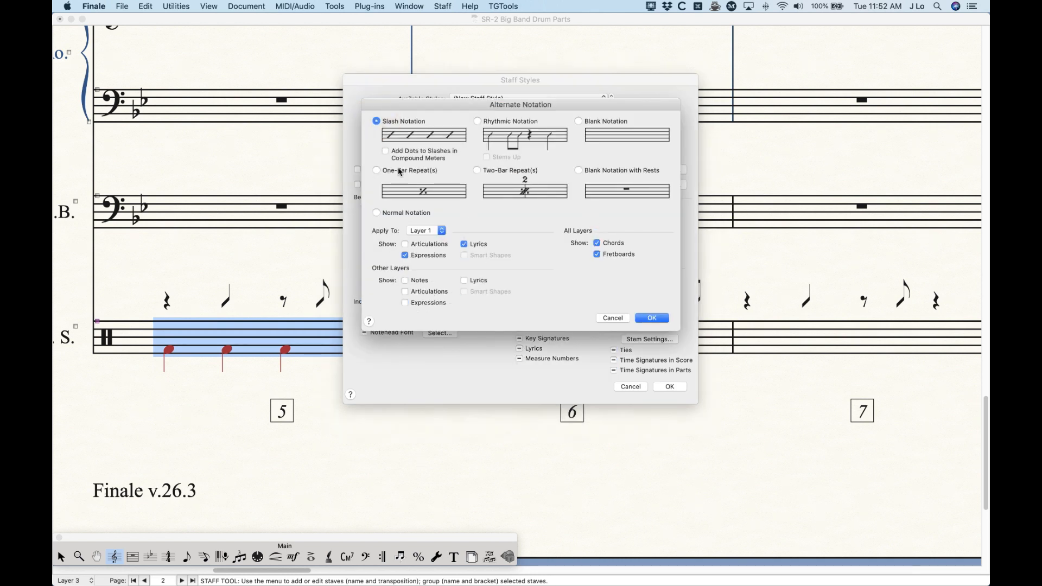
pyautogui.click(410, 230)
pyautogui.click(424, 257)
pyautogui.click(405, 280)
pyautogui.click(405, 291)
pyautogui.click(405, 303)
pyautogui.click(464, 291)
pyautogui.click(464, 280)
pyautogui.click(650, 319)
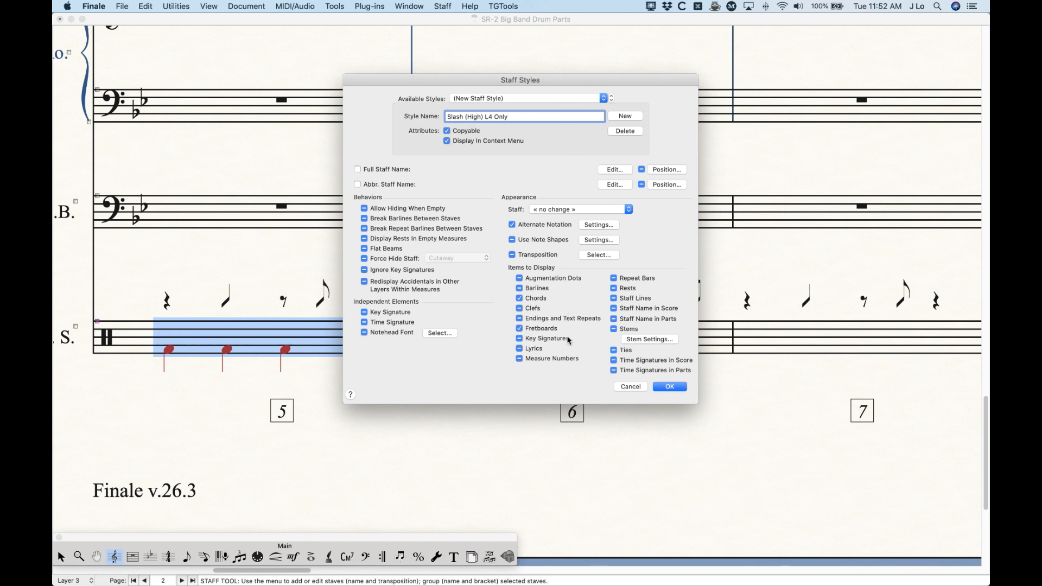
# Give the new style a custom 5-line staff setup with Stem Reversal at -2 and save the style.
pyautogui.click(518, 207)
pyautogui.click(562, 210)
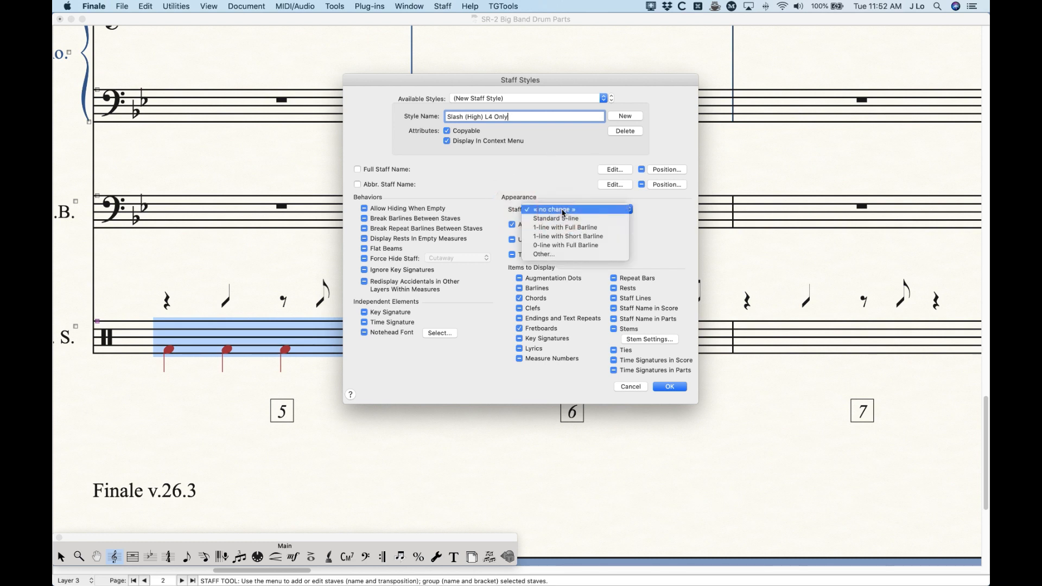
pyautogui.click(540, 253)
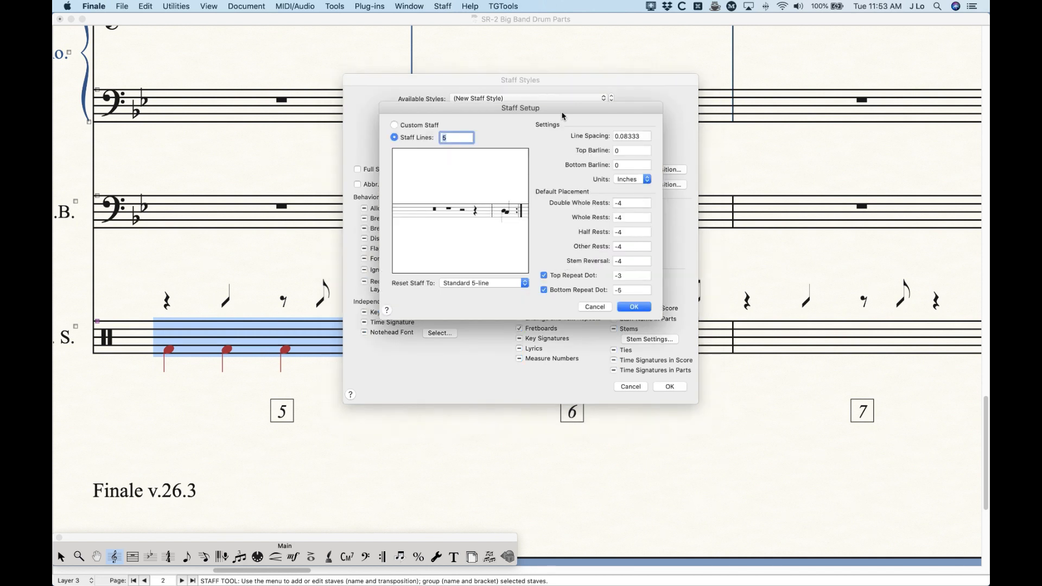
pyautogui.moveTo(512, 95); pyautogui.dragTo(480, 135)
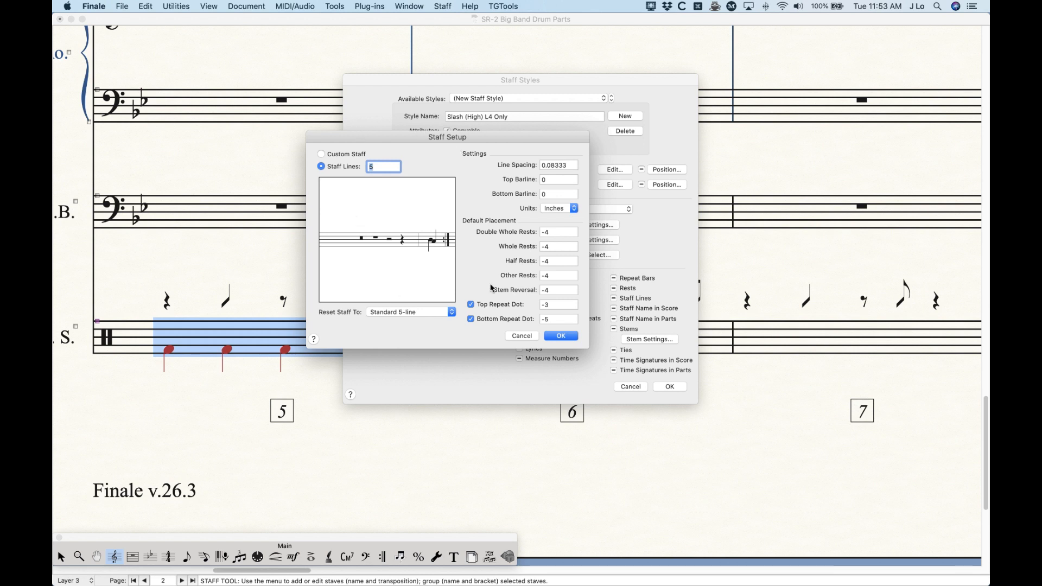
pyautogui.moveTo(508, 140); pyautogui.dragTo(657, 161)
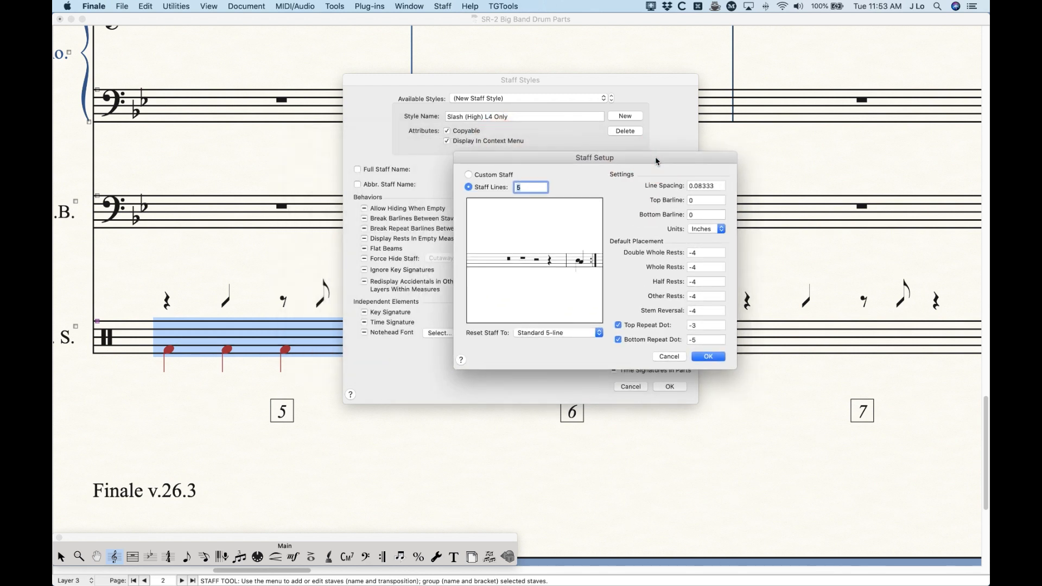
pyautogui.click(702, 313)
pyautogui.press('BackSpace')
pyautogui.write('2')
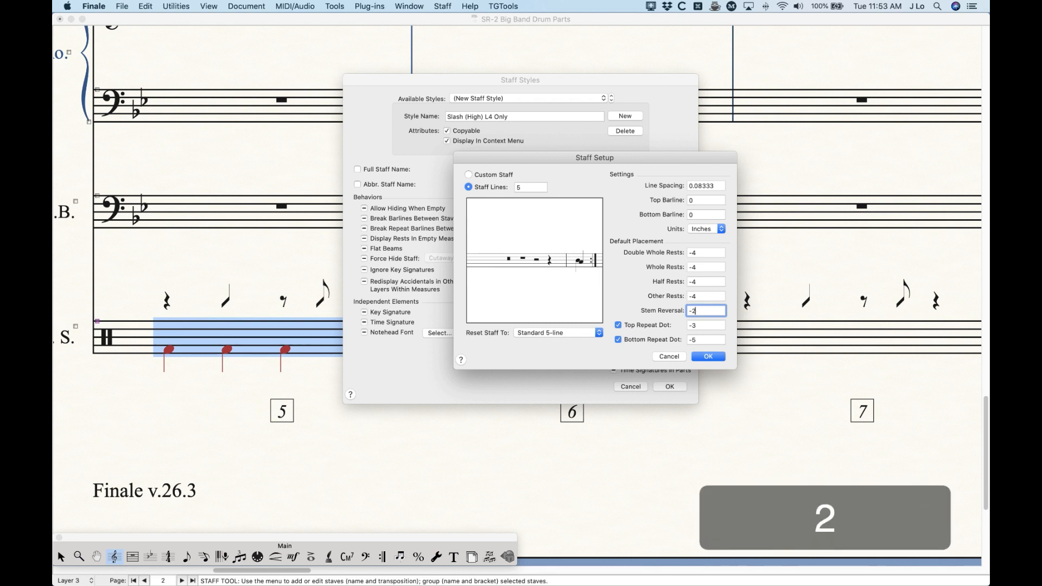
pyautogui.hotkey('shift', 'Tab')
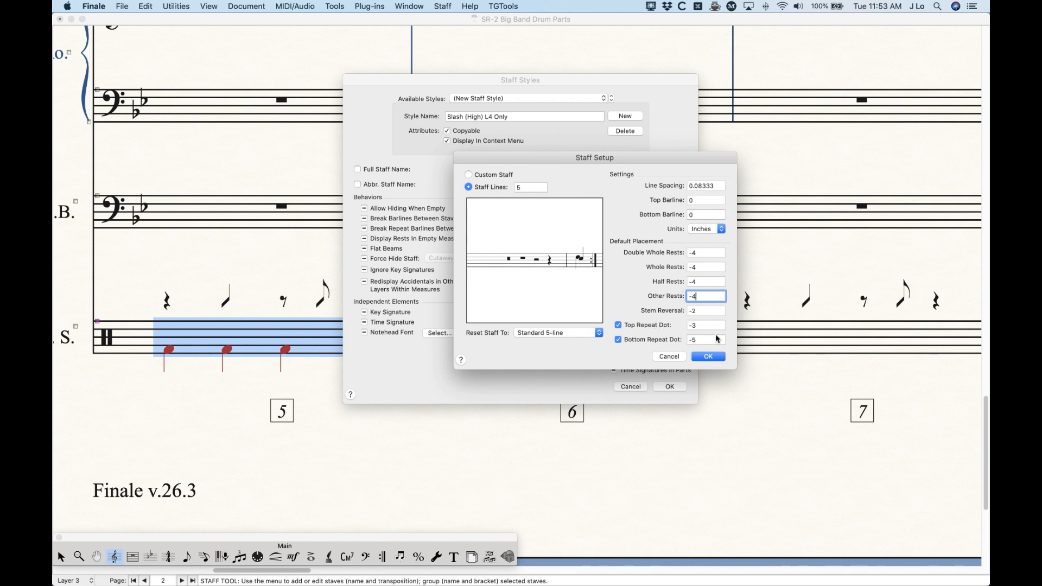
pyautogui.click(707, 311)
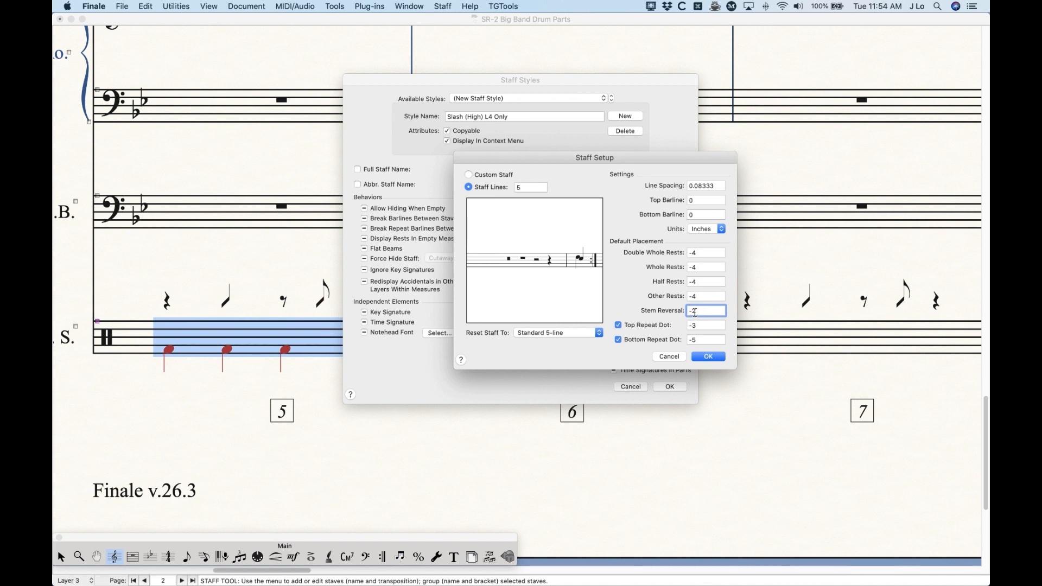
pyautogui.click(708, 357)
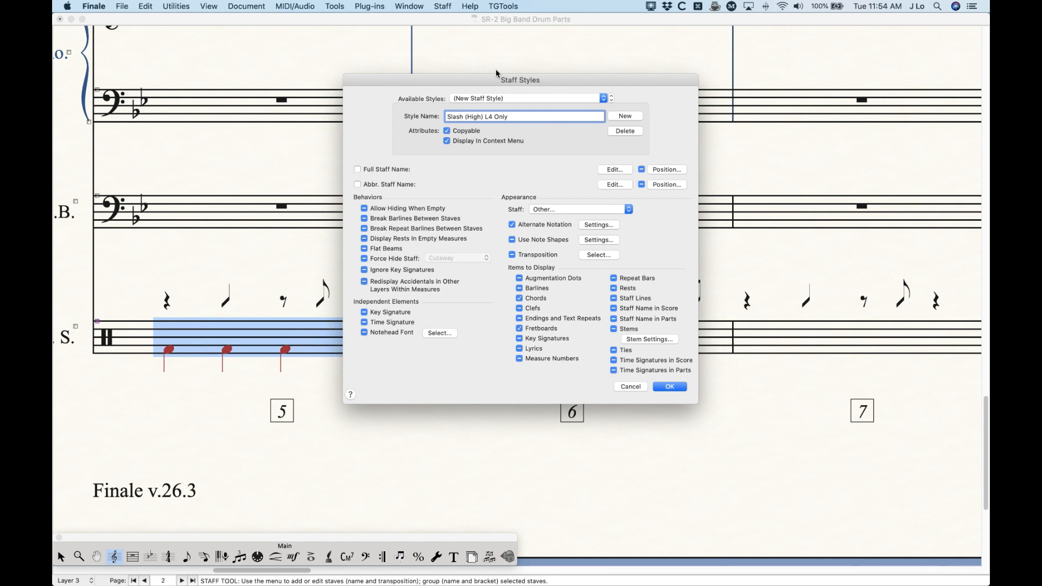
pyautogui.click(669, 386)
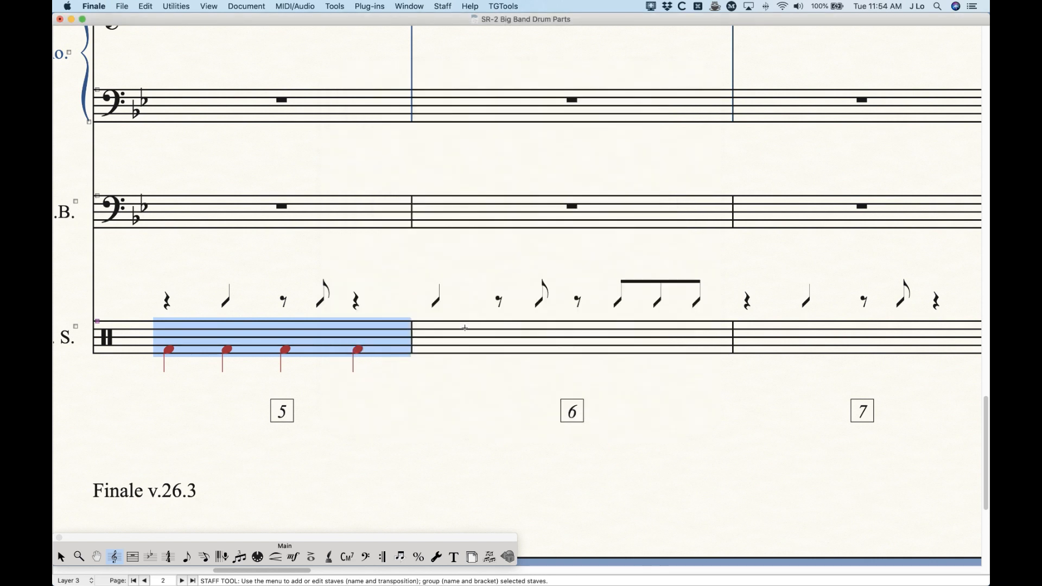
# Apply the Slash (High) L4 Only staff style to measure 5 of the drum set staff in the current score.
pyautogui.rightClick(324, 329)
pyautogui.moveTo(457, 360)
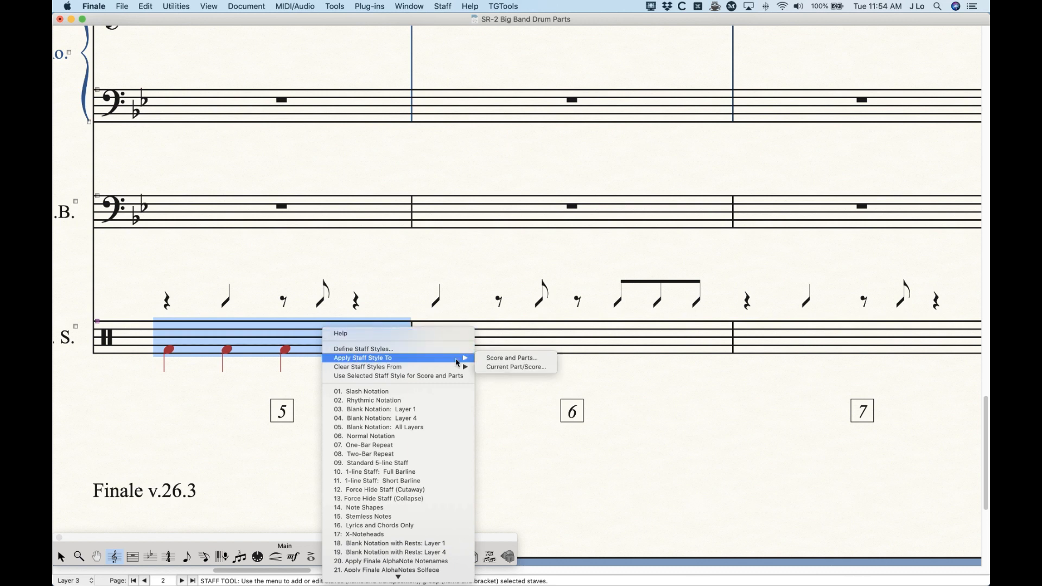
pyautogui.click(504, 368)
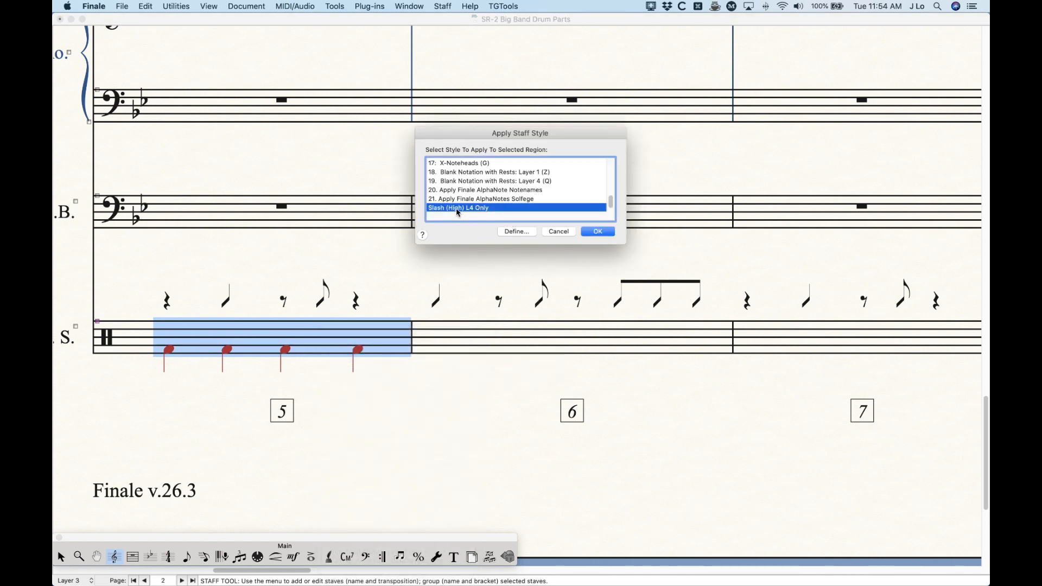
pyautogui.scroll(-1, 459, 213)
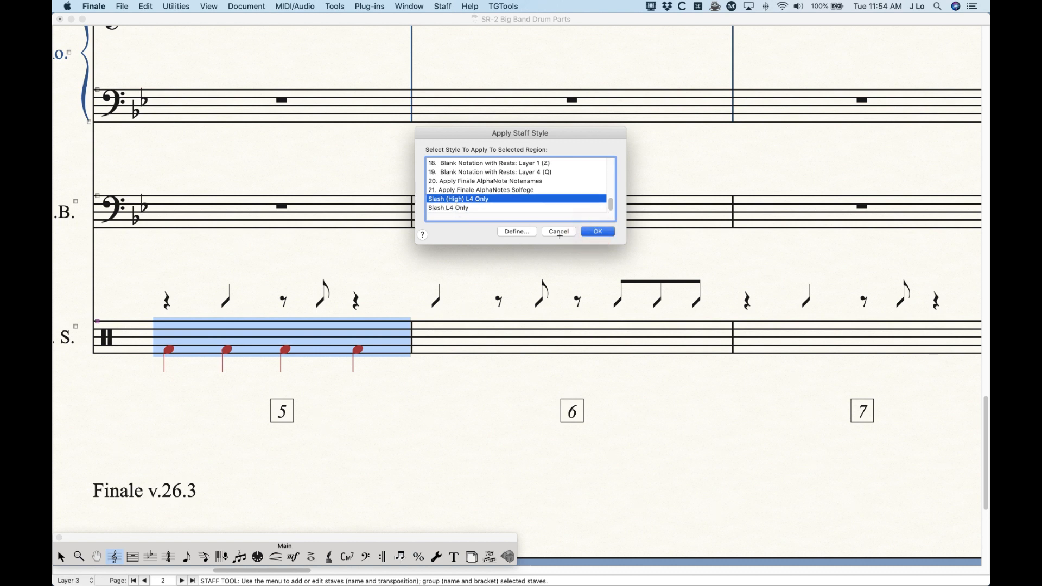
pyautogui.click(597, 232)
pyautogui.click(346, 364)
pyautogui.press('Escape')
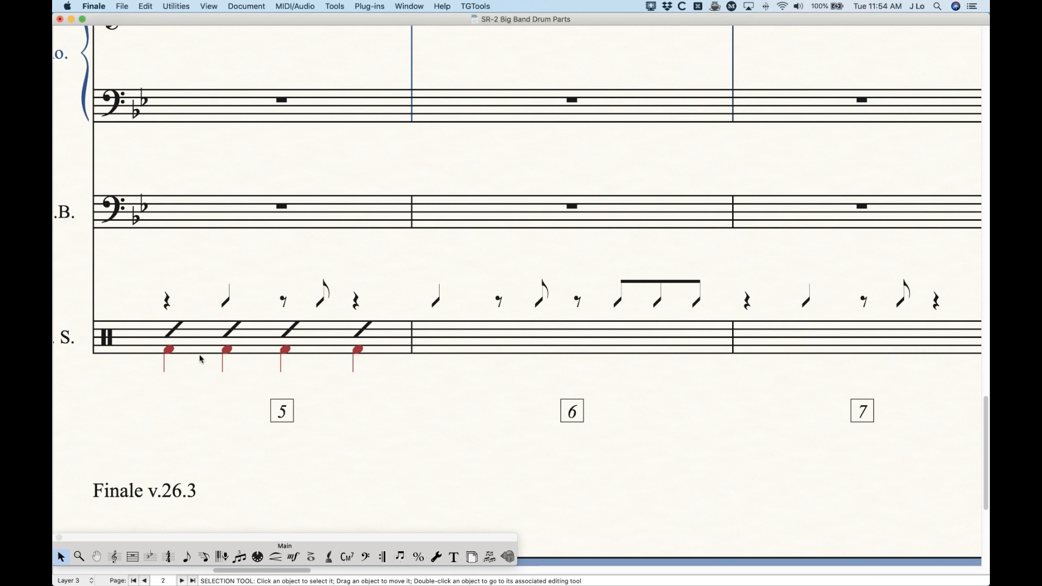
# Apply the Slash L4 Only staff style to measure 6 of the drum set staff.
pyautogui.click(114, 557)
pyautogui.rightClick(495, 339)
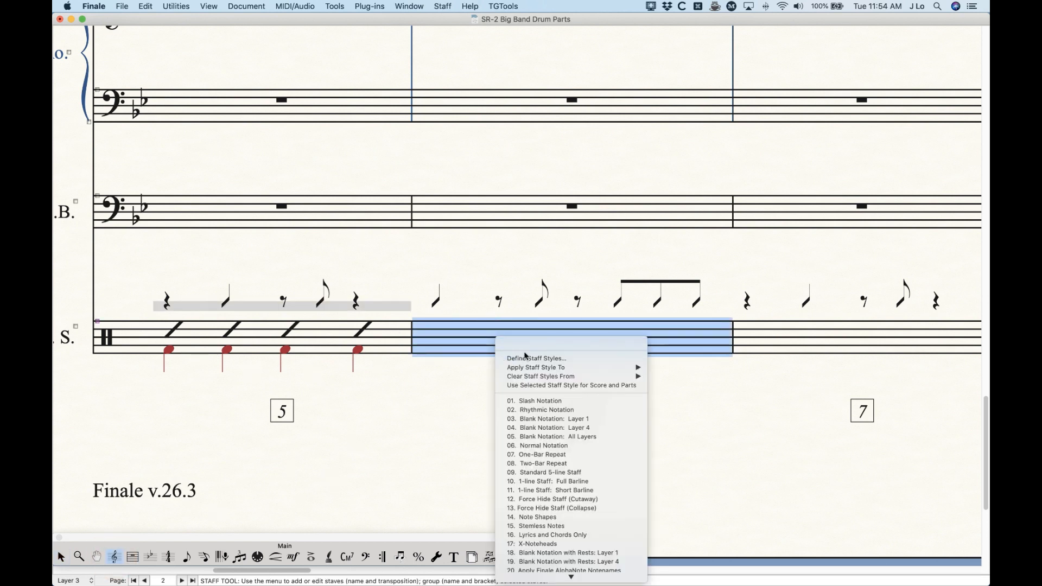
pyautogui.moveTo(543, 367)
pyautogui.click(670, 361)
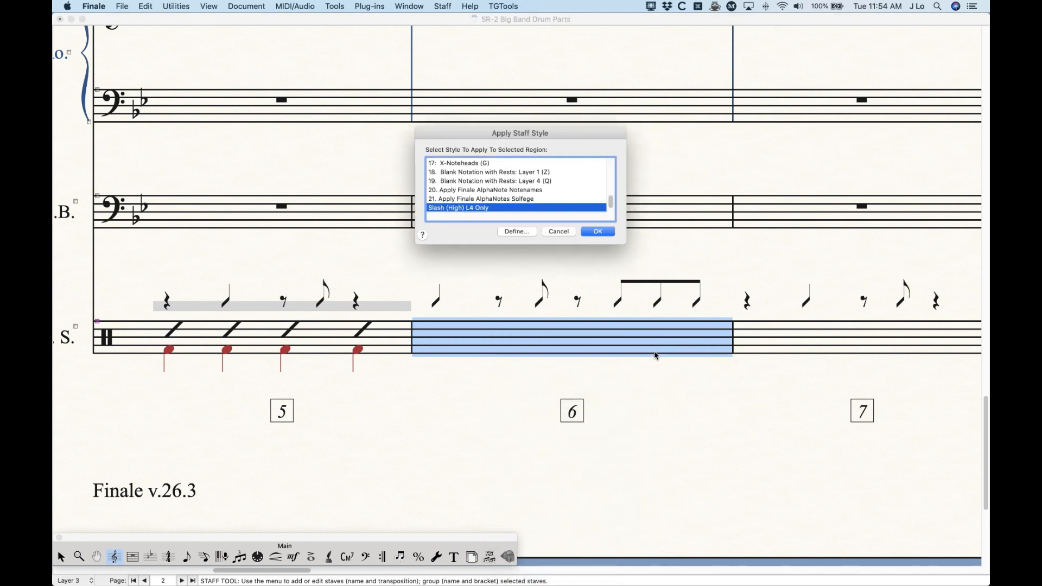
pyautogui.scroll(-1, 499, 193)
pyautogui.click(452, 209)
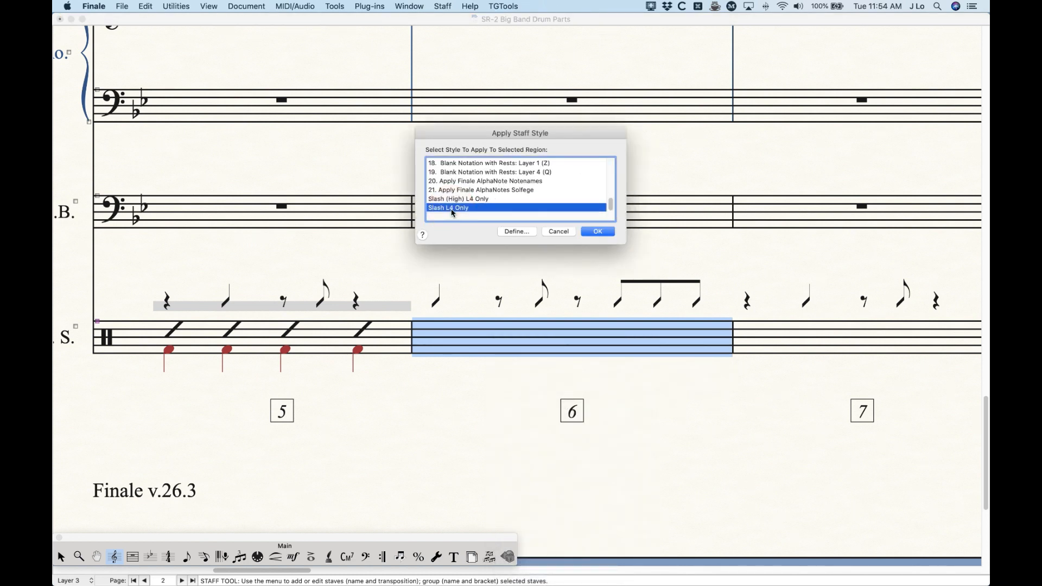
pyautogui.click(596, 232)
pyautogui.click(60, 557)
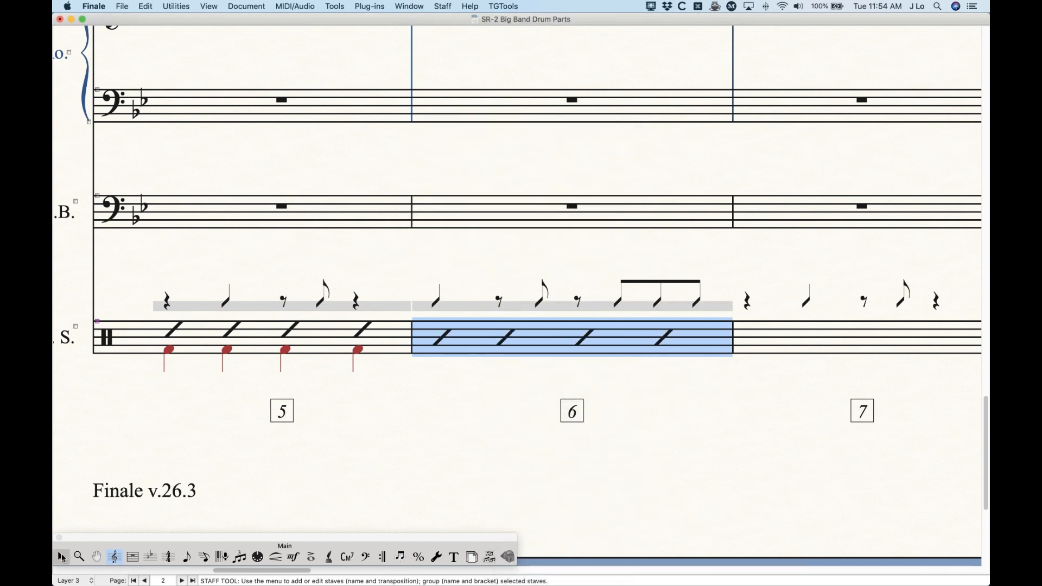
pyautogui.click(426, 424)
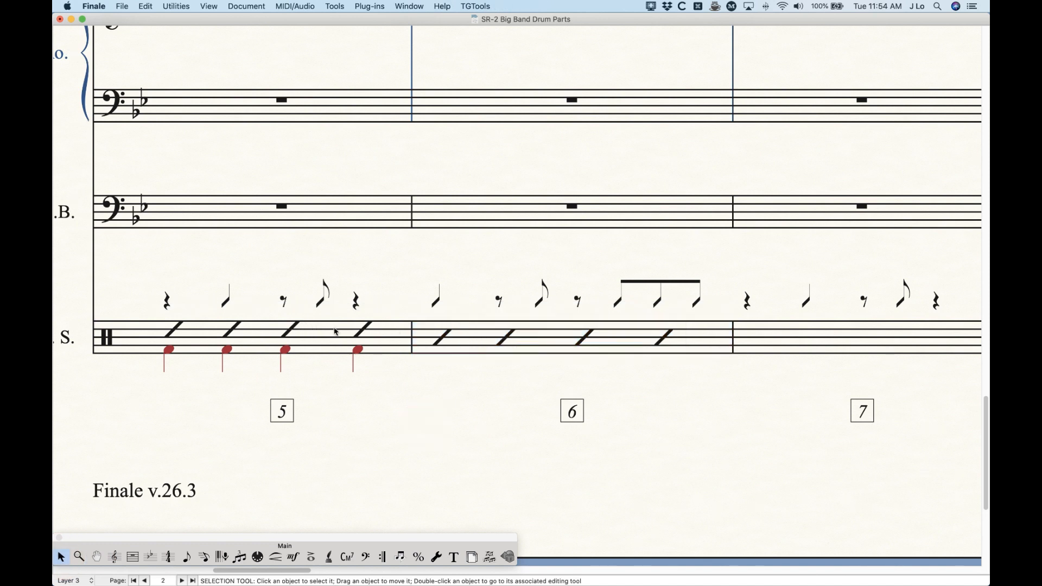
# Try a Stem Reversal of -6 in the staff setup of the Slash (High) L4 Only style and restore it to -2.
pyautogui.click(114, 557)
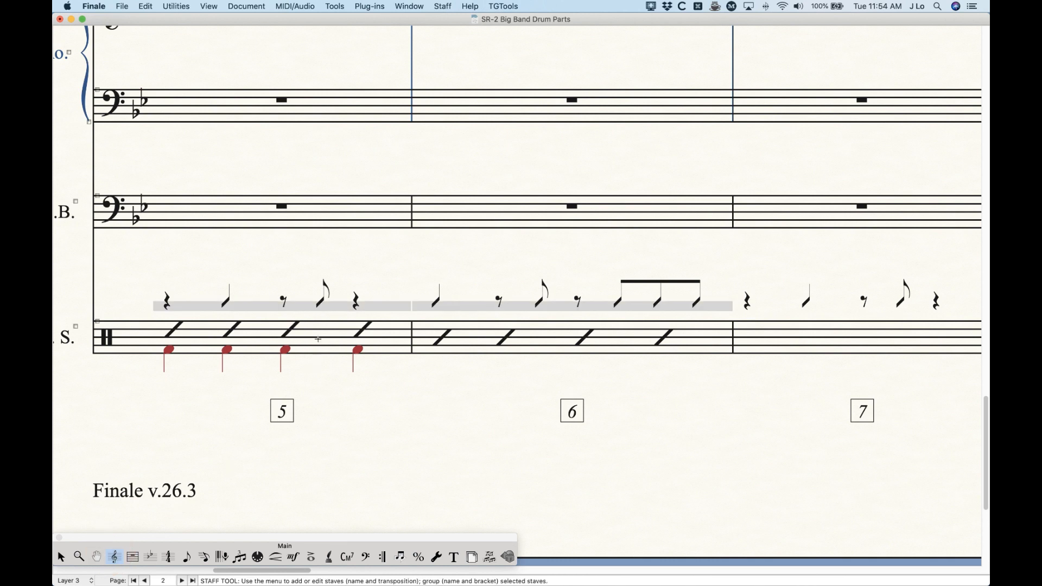
pyautogui.doubleClick(326, 307)
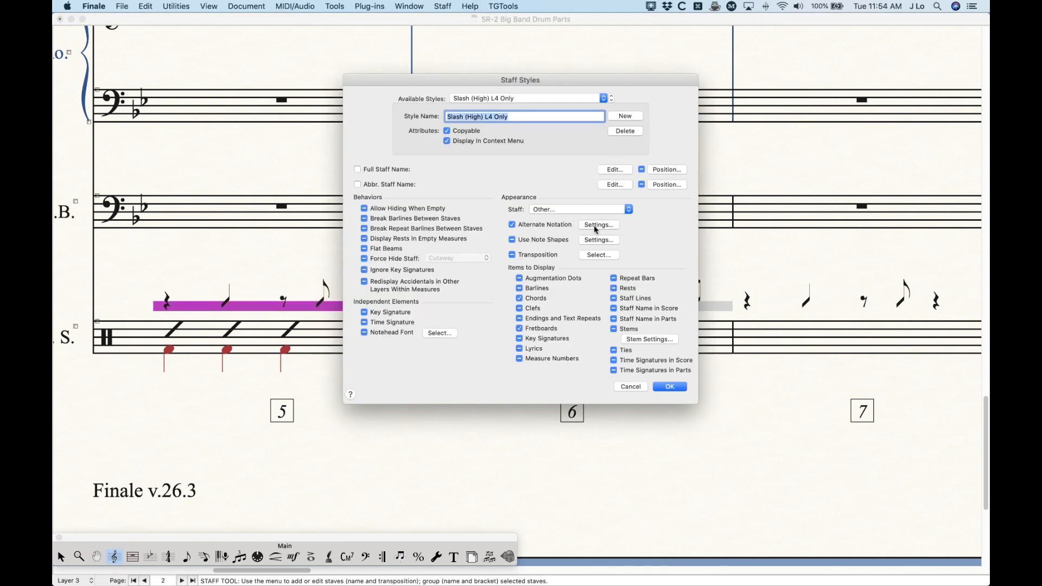
pyautogui.click(598, 207)
pyautogui.click(598, 208)
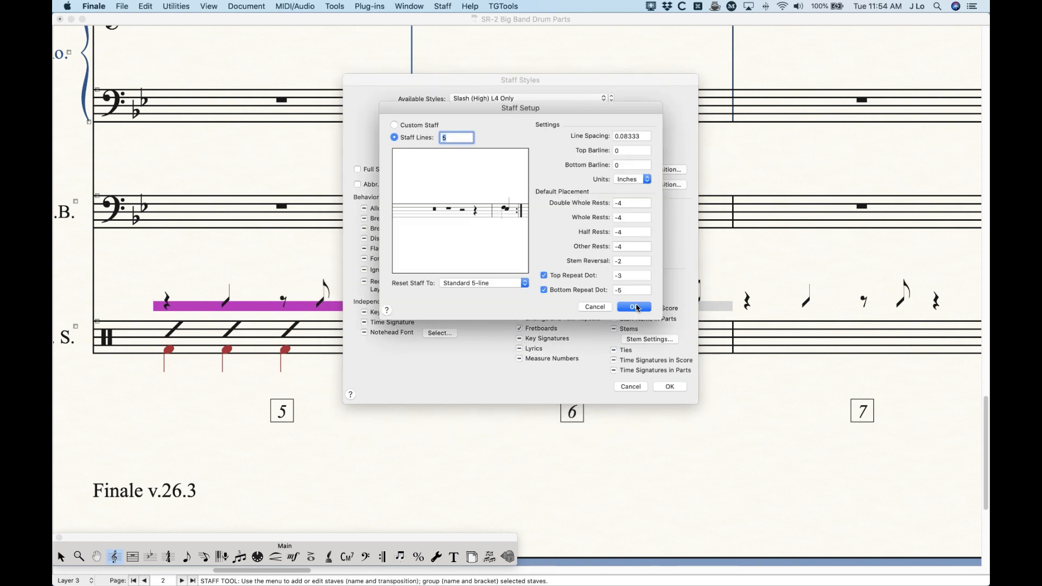
pyautogui.click(628, 263)
pyautogui.write('-6')
pyautogui.click(641, 247)
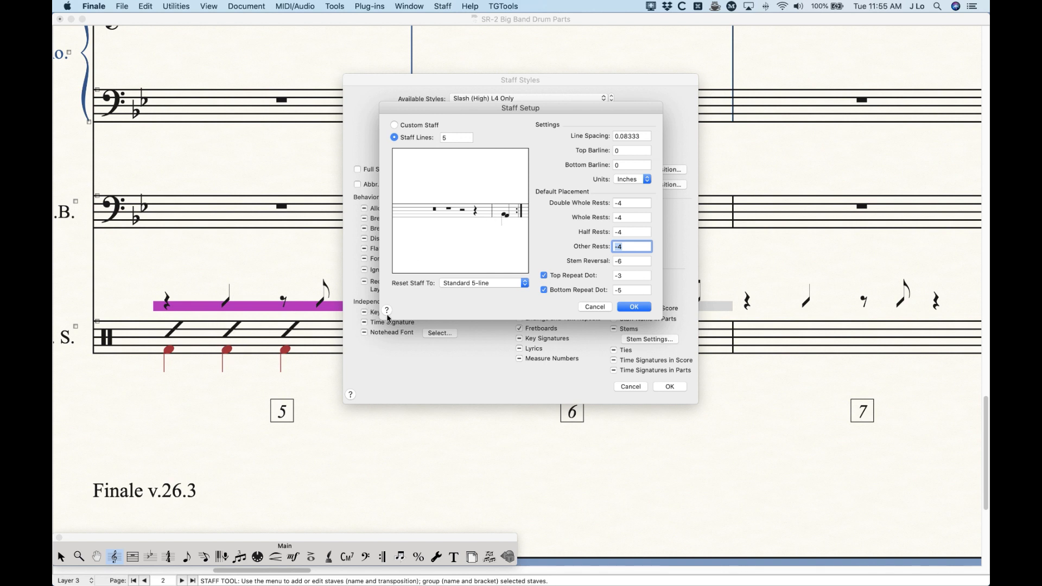
pyautogui.click(628, 263)
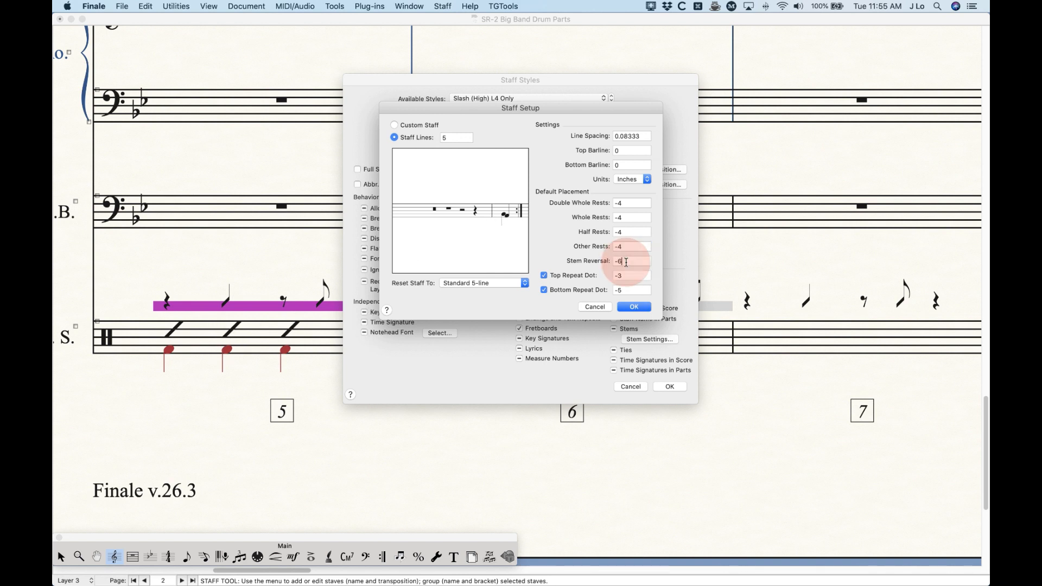
pyautogui.press('BackSpace')
pyautogui.write('2')
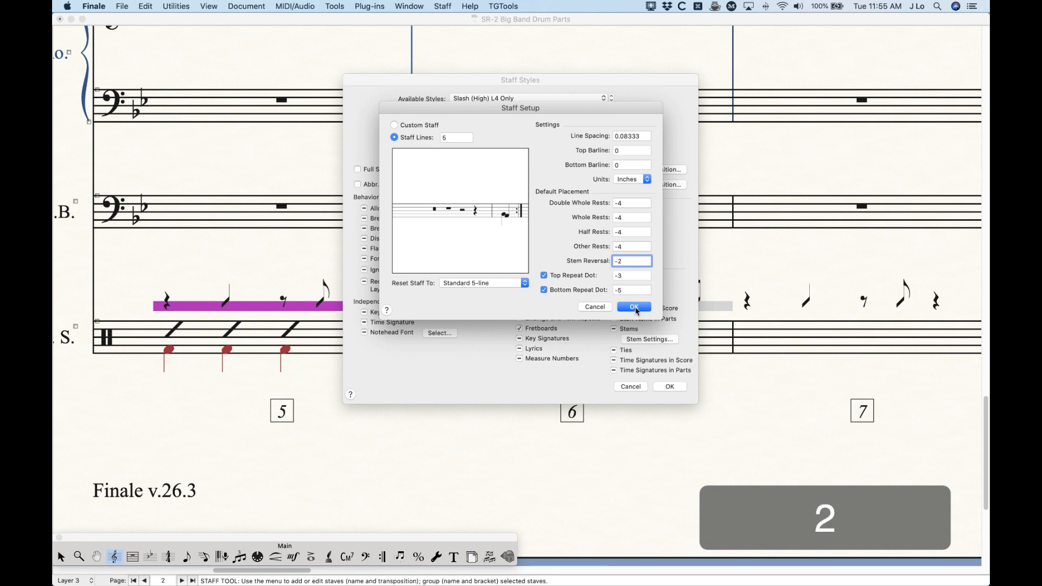
pyautogui.click(634, 307)
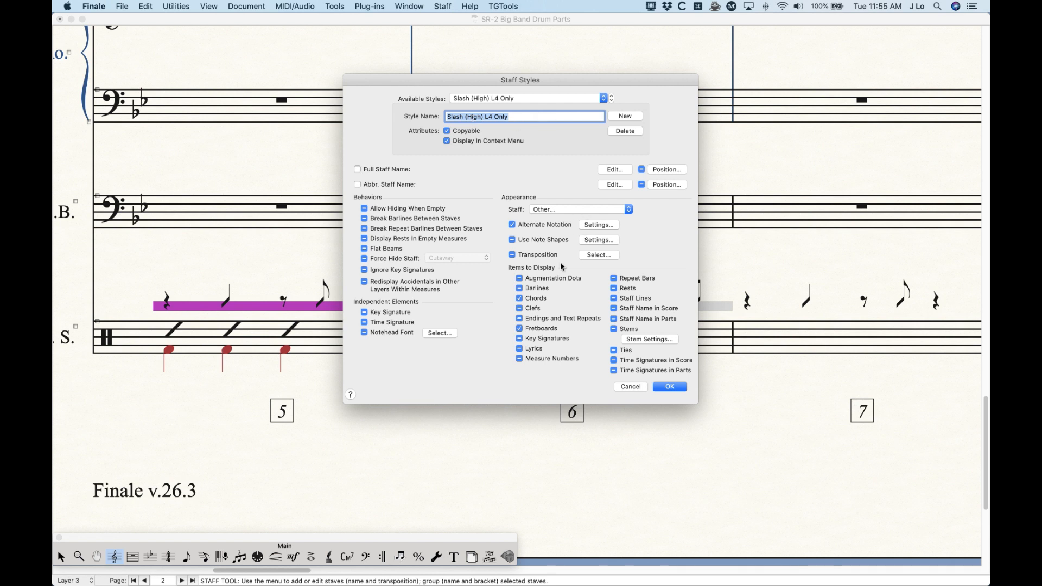
# Check the Alternate Notation settings of the Slash (High) L4 Only style and close the style definition without saving changes.
pyautogui.click(596, 224)
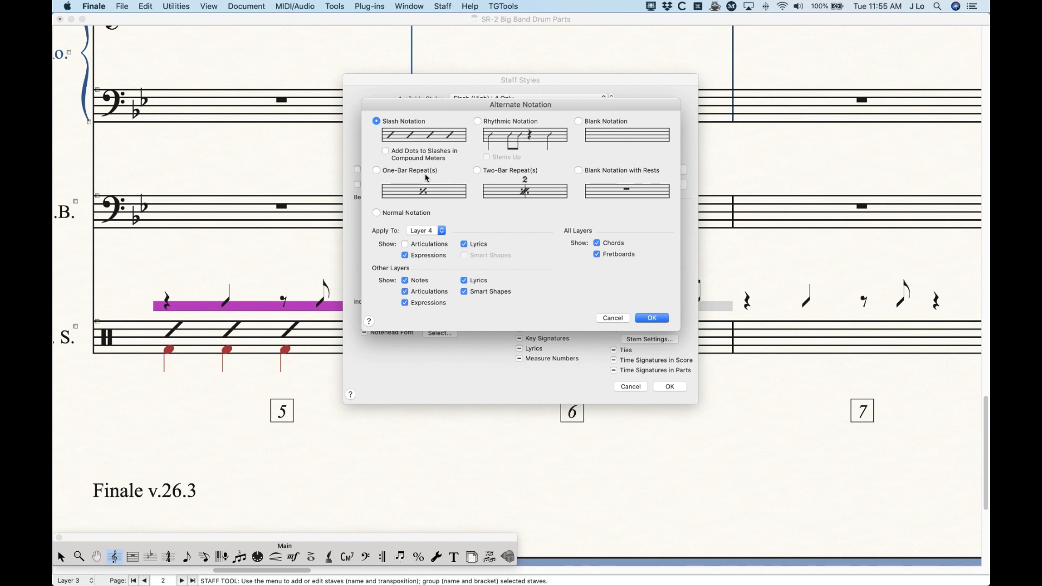
pyautogui.click(608, 319)
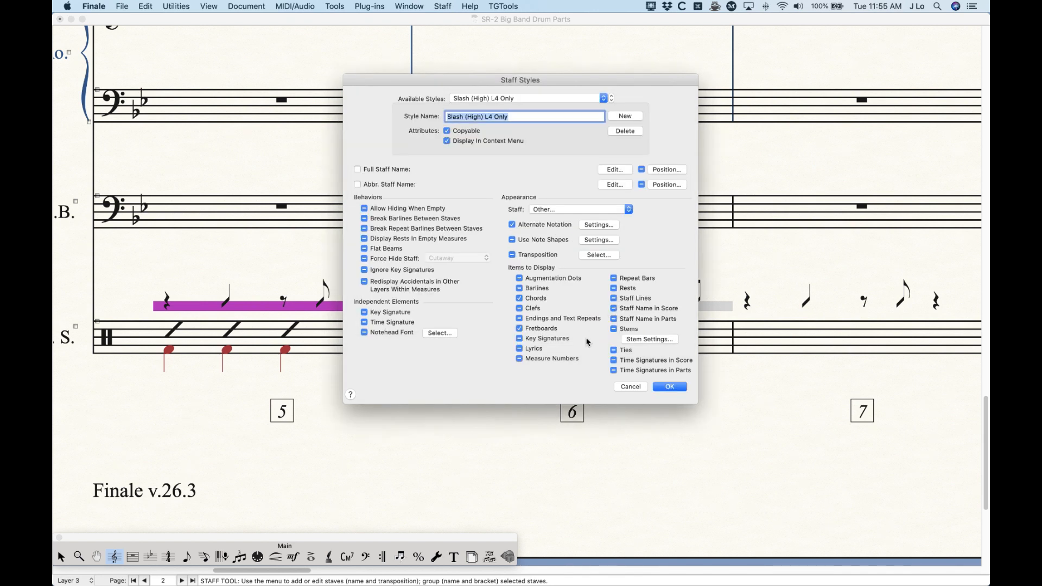
pyautogui.click(631, 386)
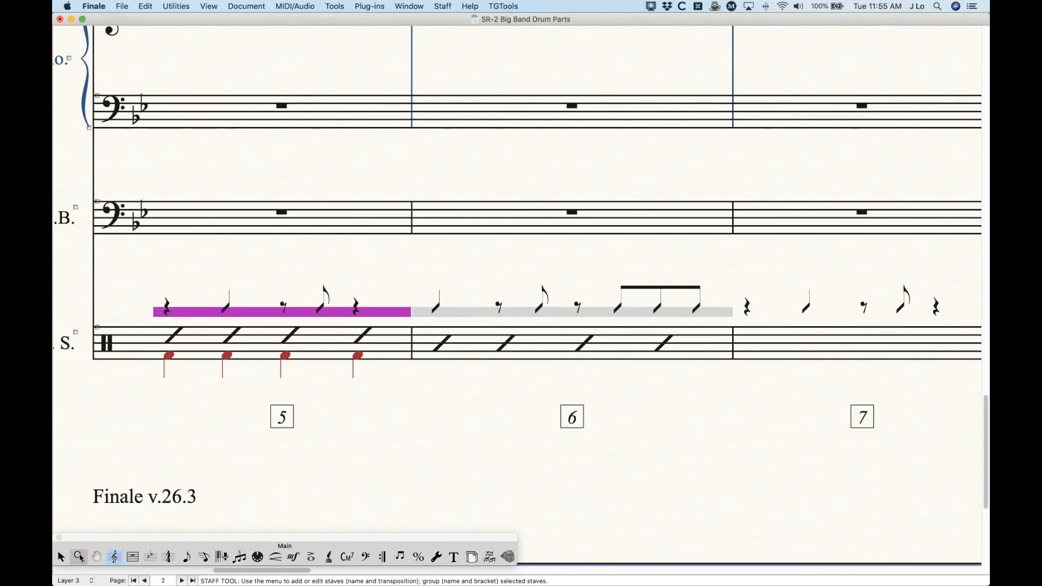
pyautogui.click(62, 558)
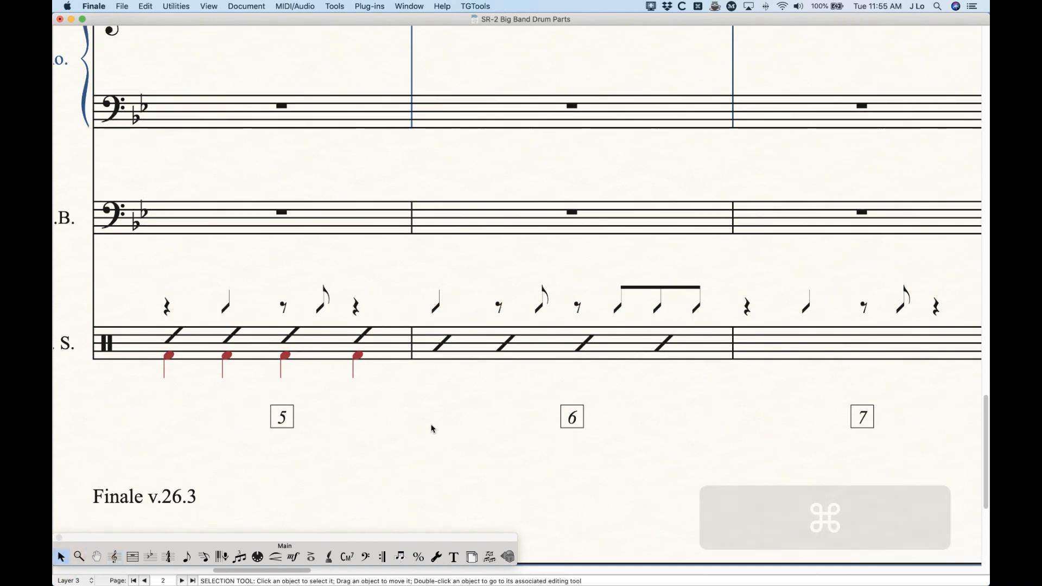
# Compare the trumpet rhythms in measures 5 to 8 with the cues above the drum set staff.
pyautogui.press('super+minus')
pyautogui.press('super+minus')
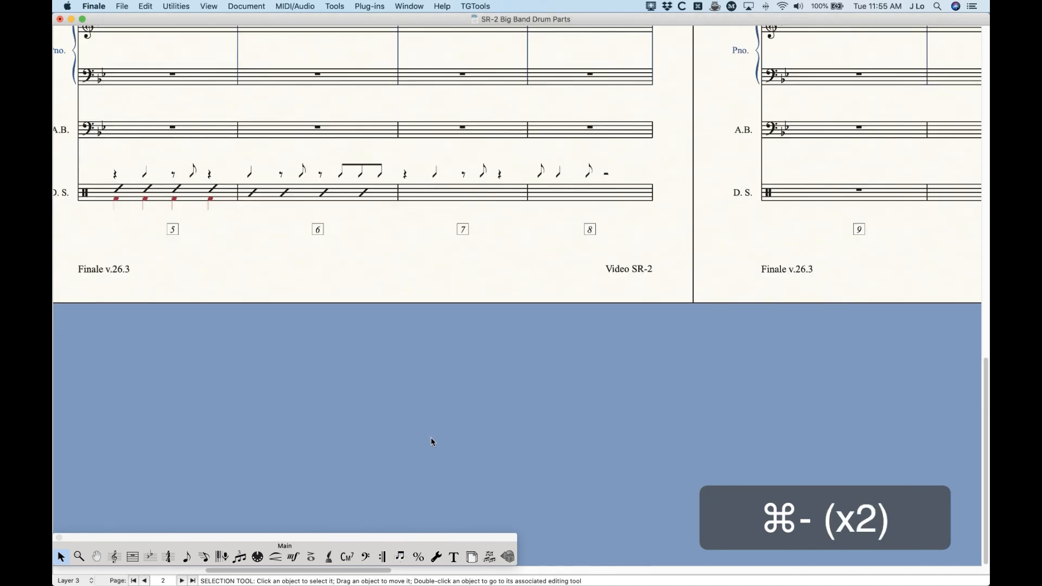
pyautogui.press('super+minus')
pyautogui.press('super+minus')
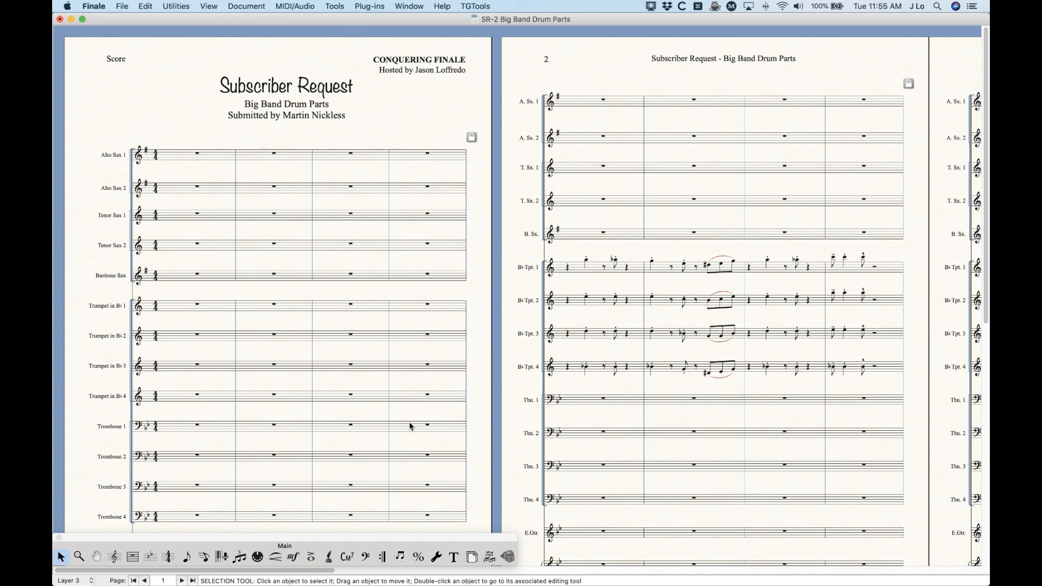
pyautogui.scroll(-5, 387, 370)
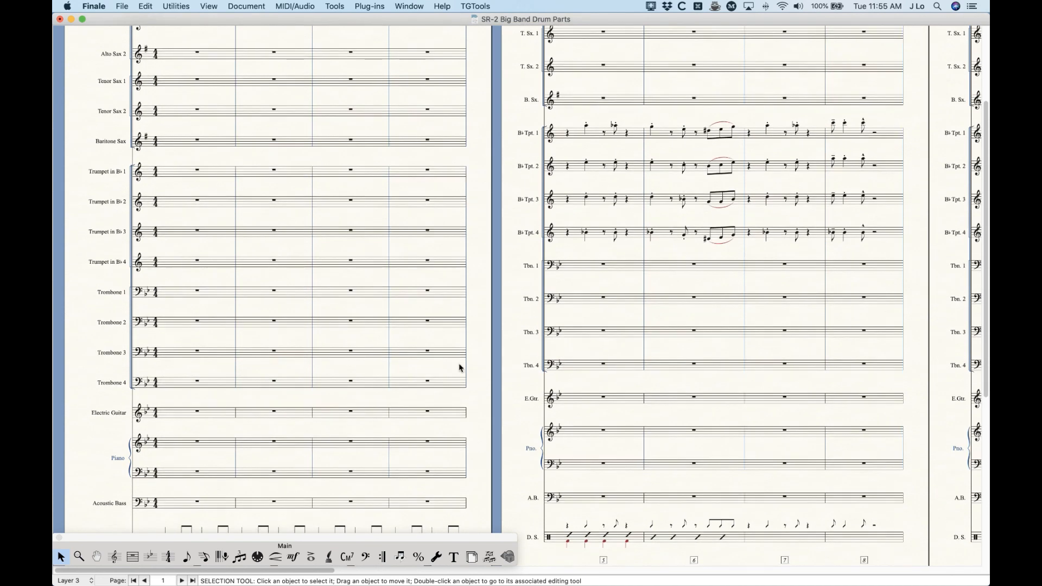
pyautogui.hscroll(4, 387, 368)
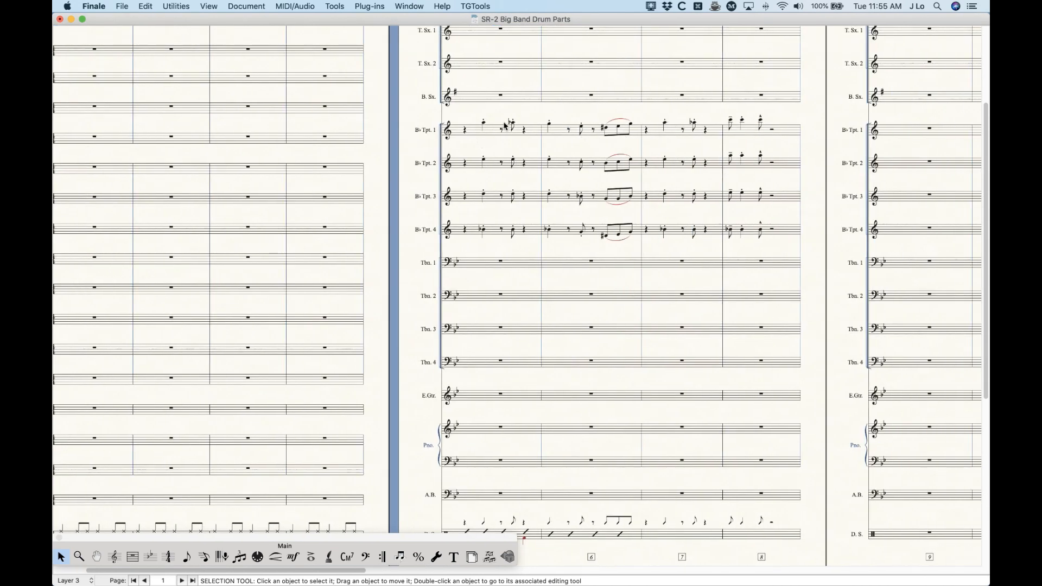
pyautogui.scroll(-1, 565, 502)
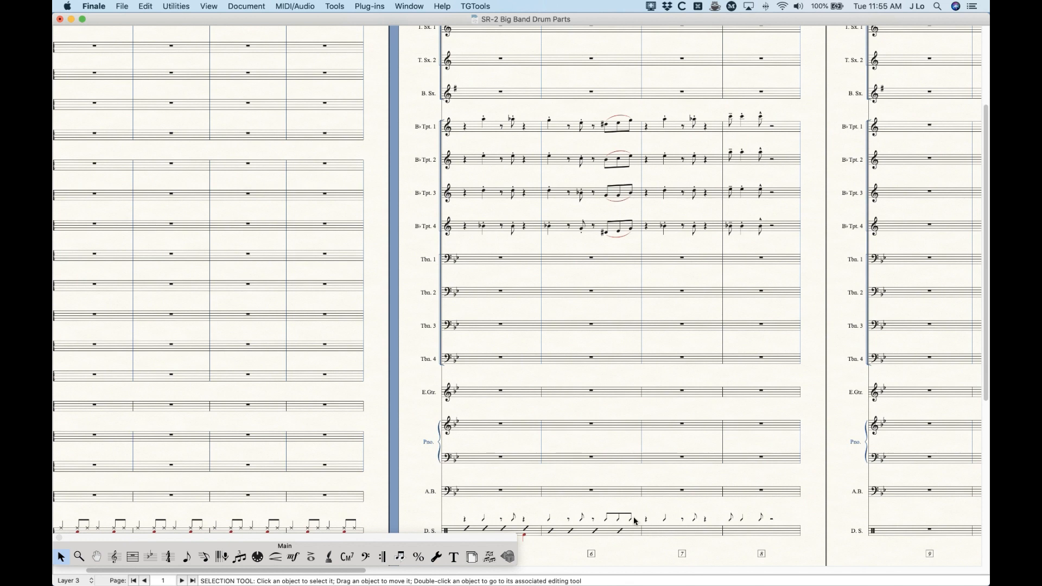
pyautogui.scroll(-3, 634, 520)
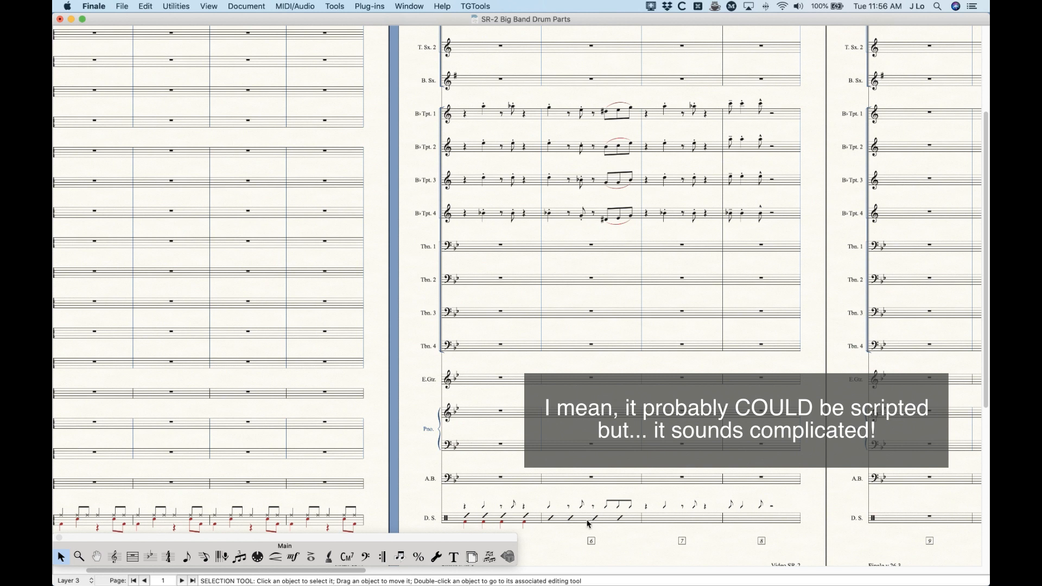
# Review the overall score layout and the drum set notation from measure 1 through measure 8.
pyautogui.scroll(5, 590, 519)
pyautogui.hscroll(-5, 622, 494)
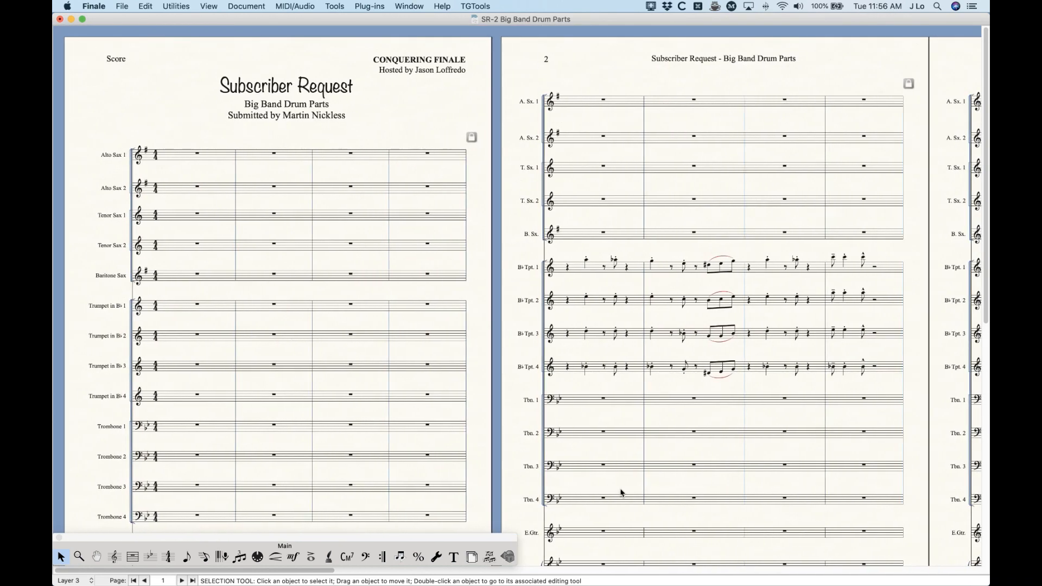
pyautogui.press('super+minus')
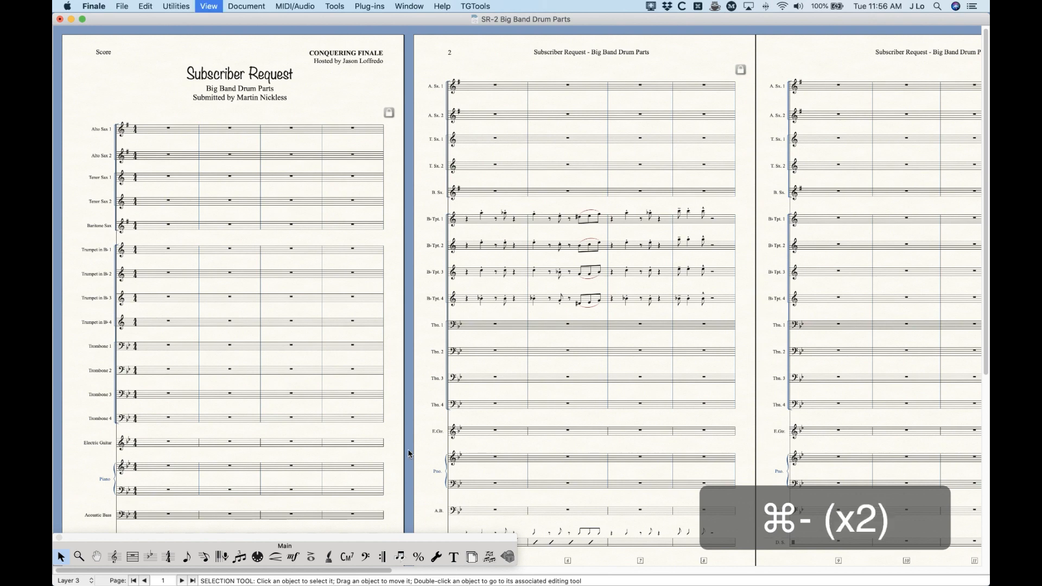
pyautogui.press('super+minus')
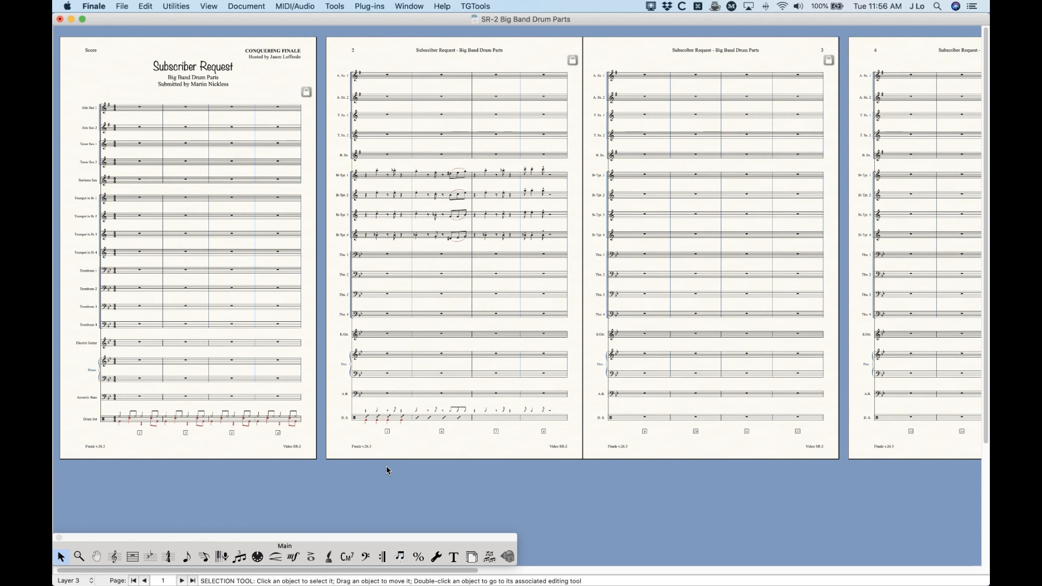
pyautogui.press('super+equal')
pyautogui.press('super+equal')
pyautogui.press('super+equal')
pyautogui.press('super+equal')
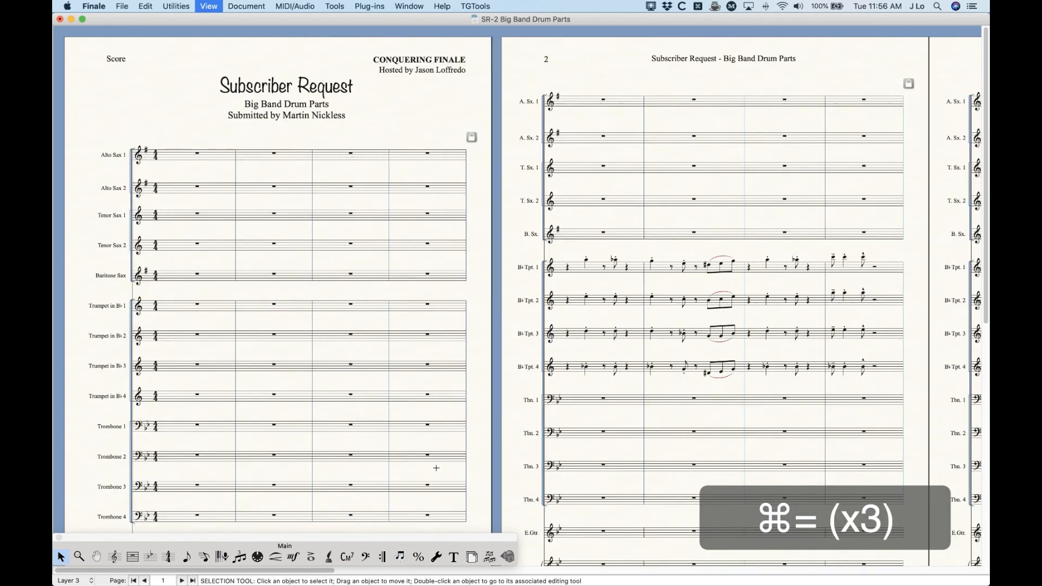
pyautogui.scroll(-15, 437, 468)
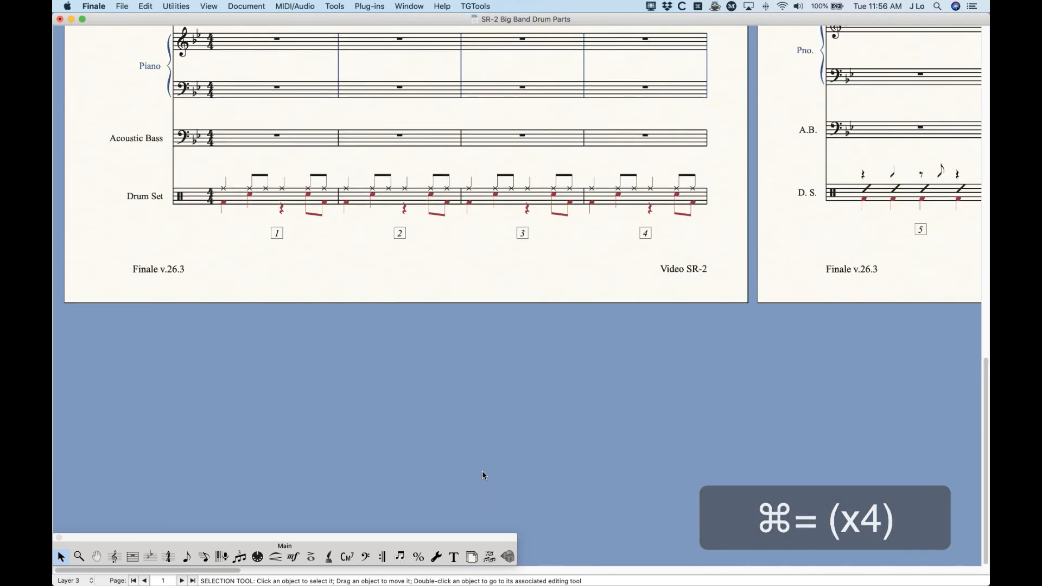
pyautogui.hscroll(5, 481, 473)
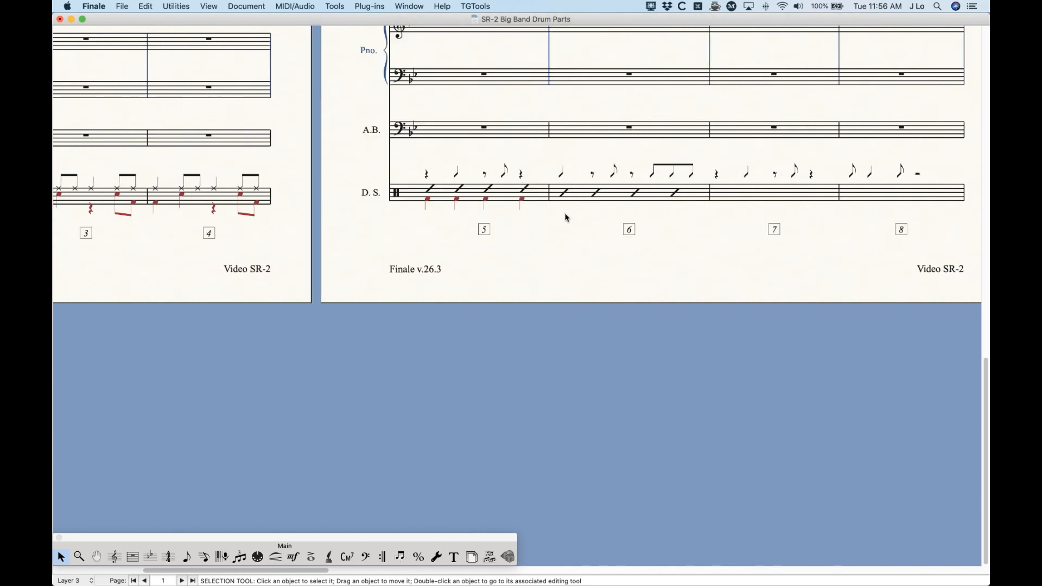